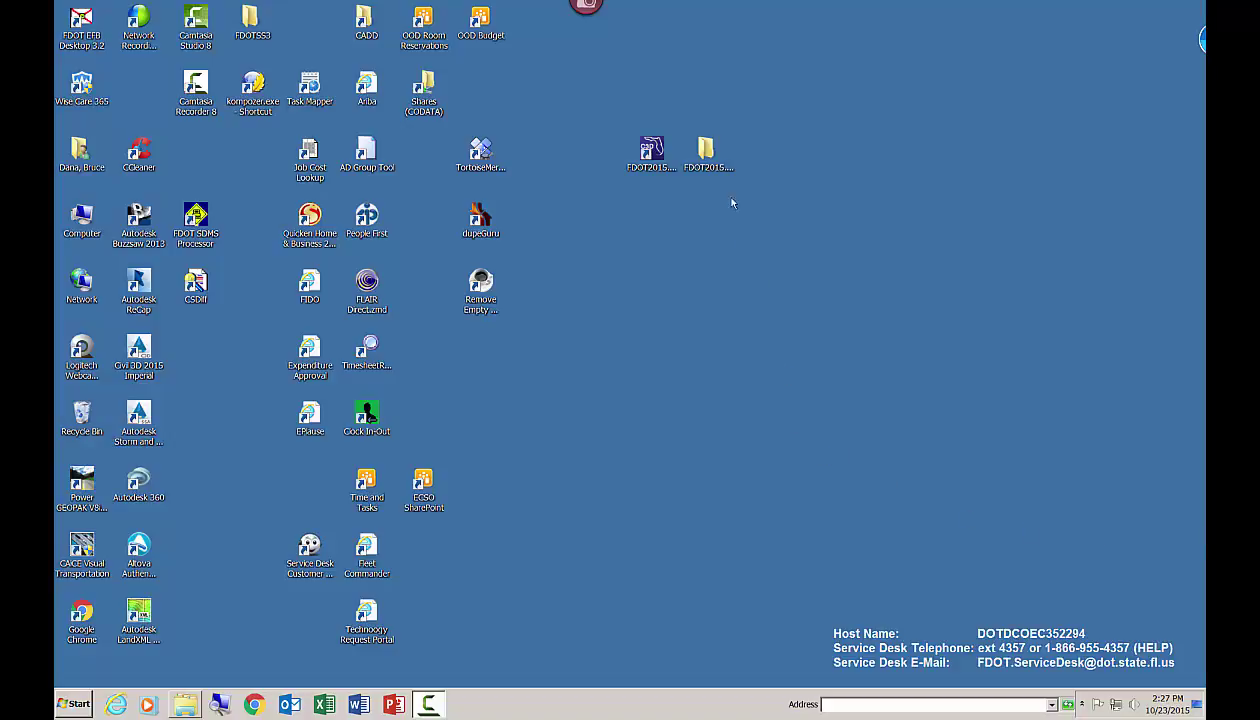
# Step: Launch Sheet Set Organizer from the FDOT2015.C3D desktop folder, leaving only its window open and maximized
pyautogui.doubleClick(704, 152)
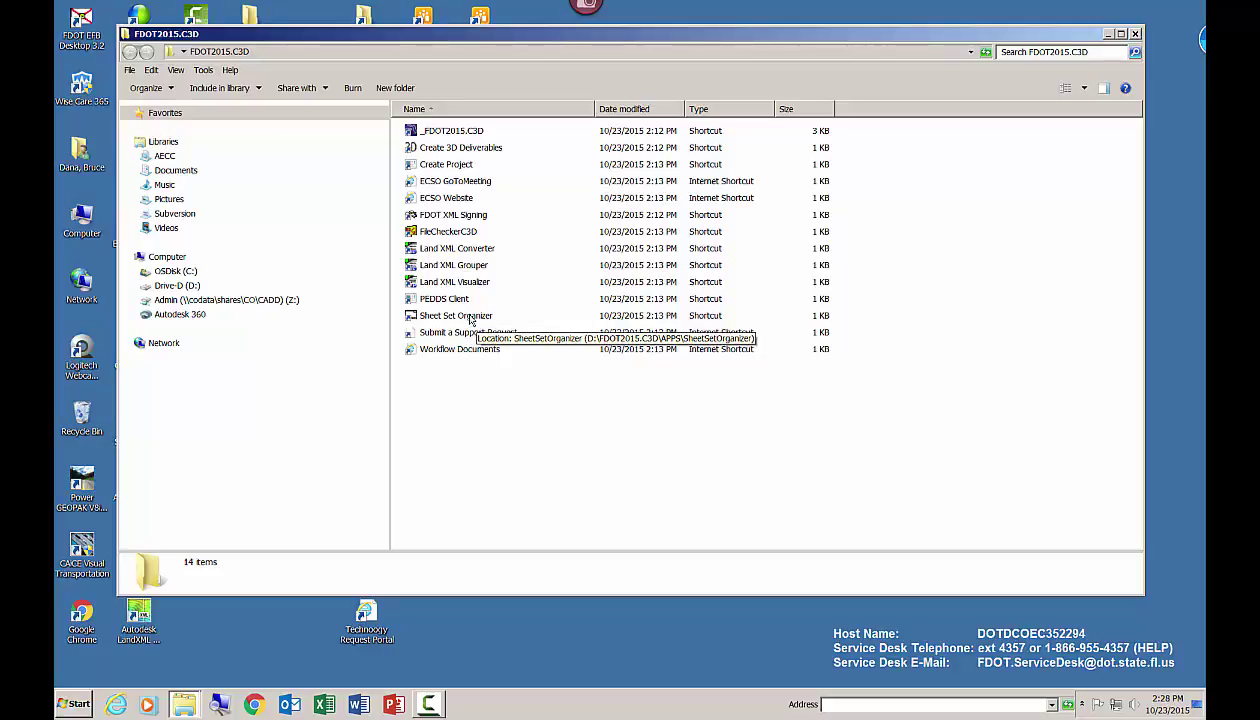
pyautogui.doubleClick(470, 316)
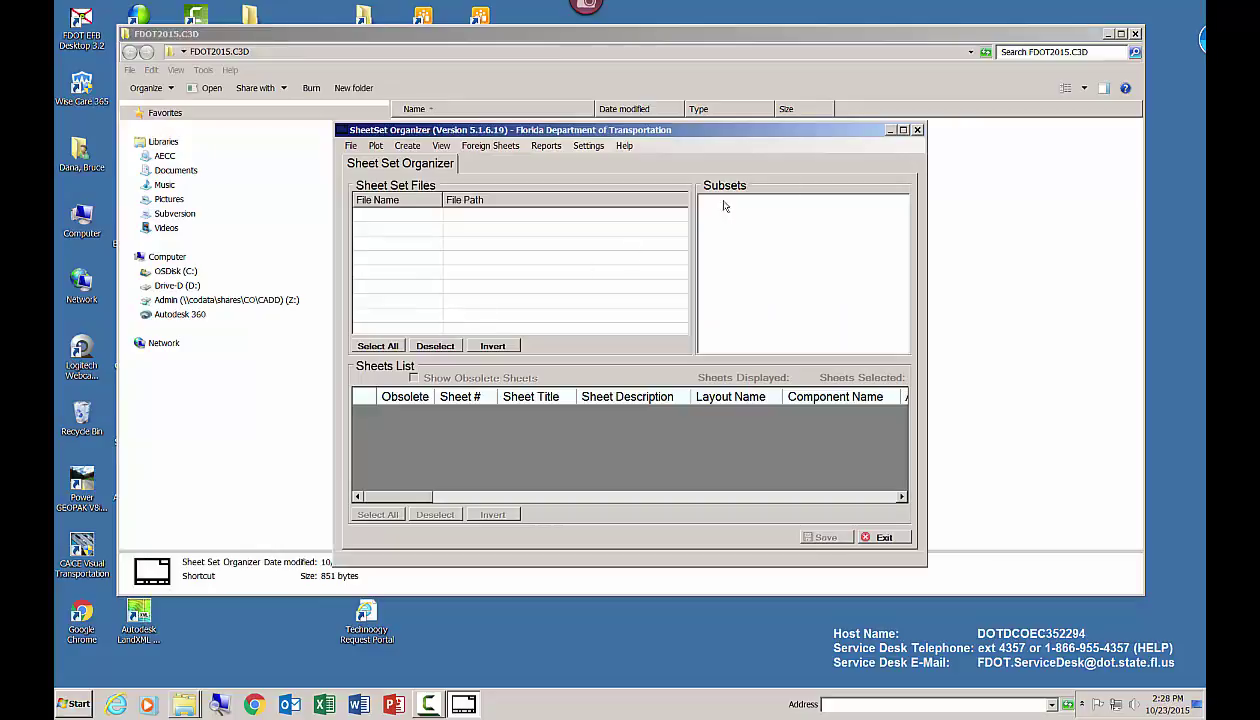
pyautogui.click(1133, 34)
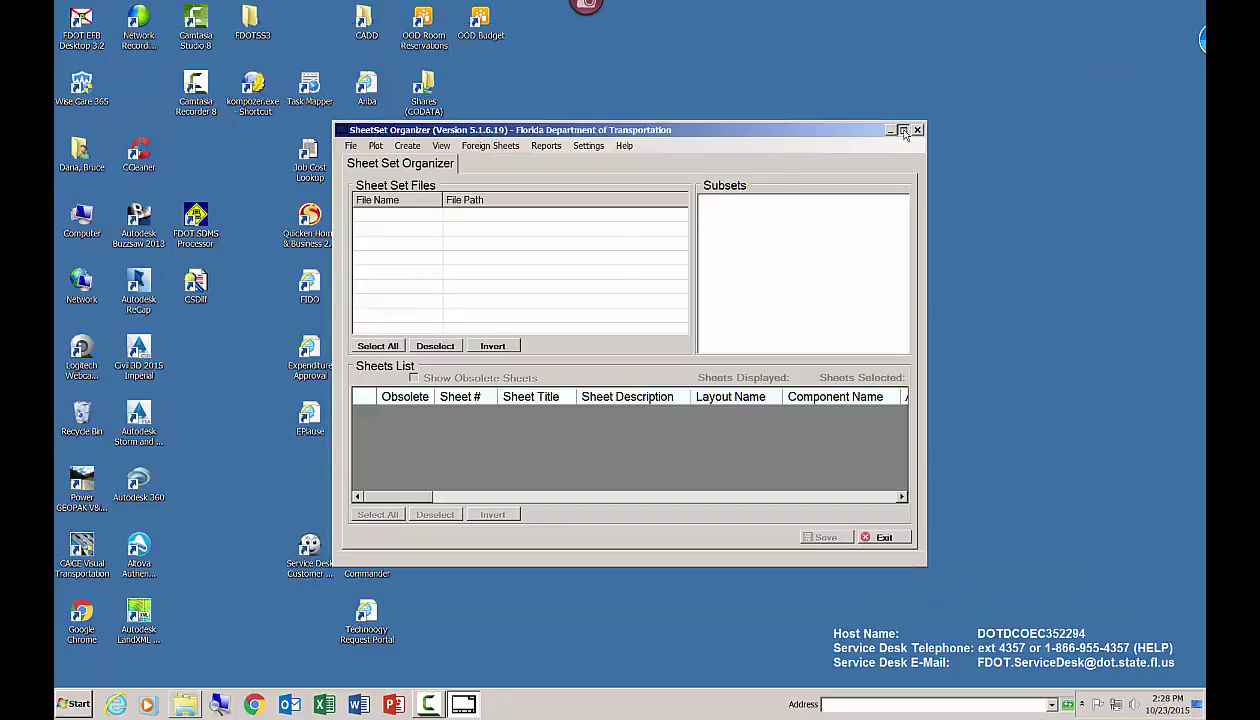
pyautogui.click(902, 131)
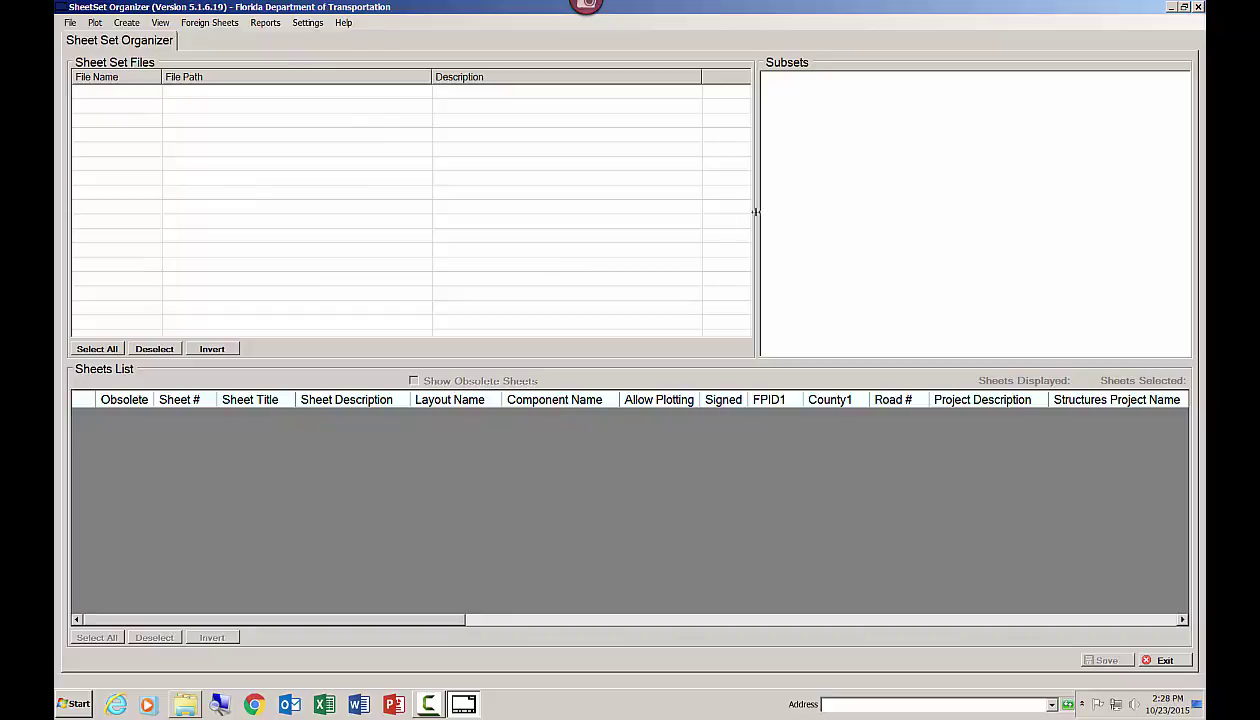
# Step: Resize the Sheet Set Files, Subsets and Sheets List panes by moving the vertical and horizontal dividers
pyautogui.moveTo(755, 211); pyautogui.dragTo(712, 216)
pyautogui.moveTo(470, 360); pyautogui.dragTo(482, 232)
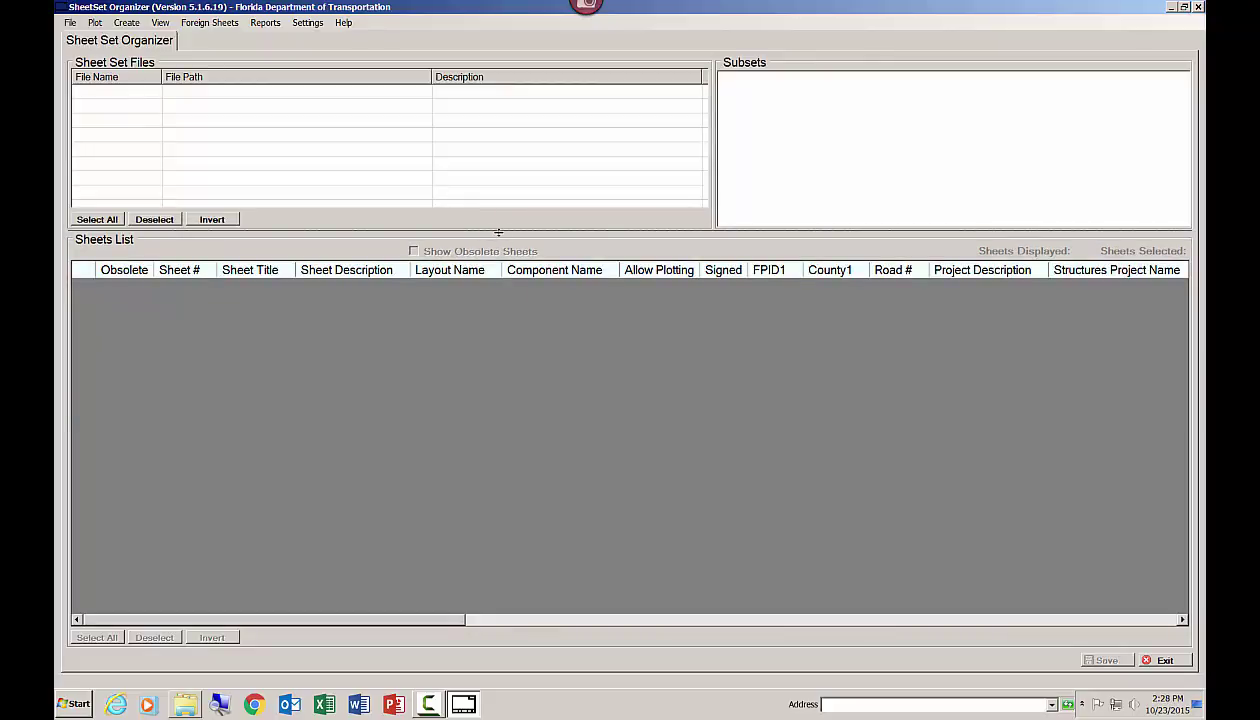
pyautogui.moveTo(499, 231); pyautogui.dragTo(506, 327)
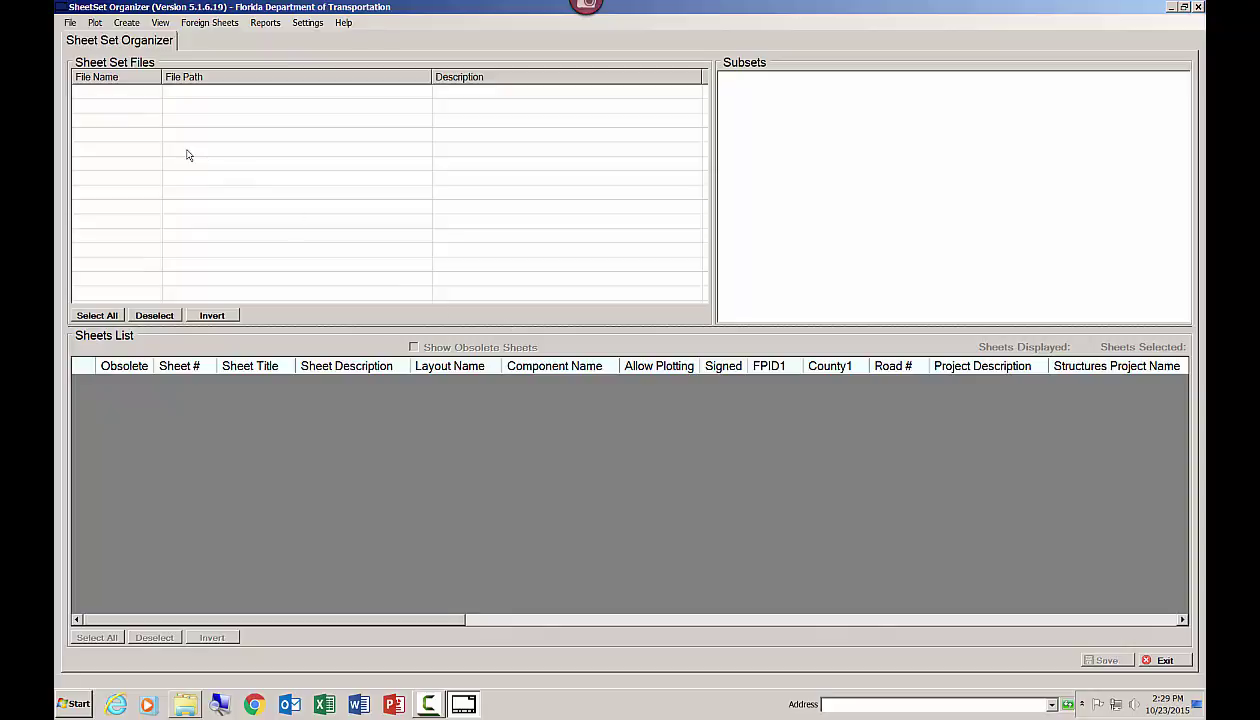
pyautogui.click(68, 24)
pyautogui.click(88, 36)
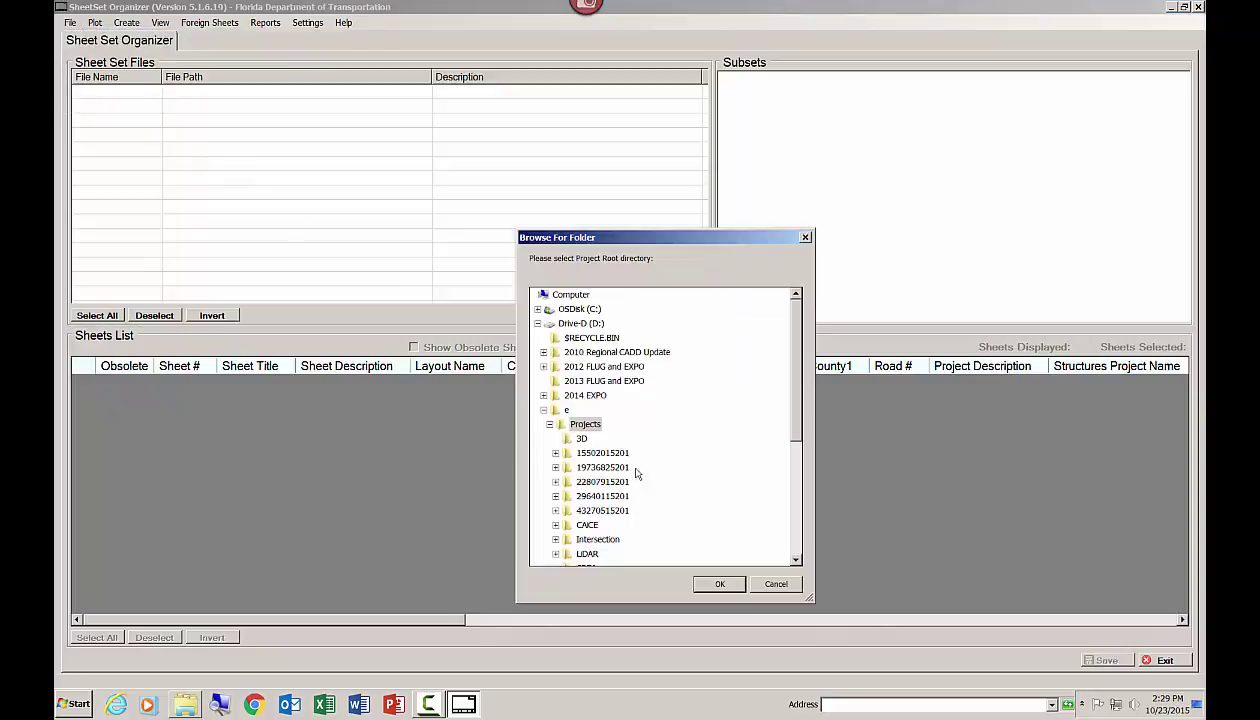
pyautogui.doubleClick(596, 480)
pyautogui.press('Return')
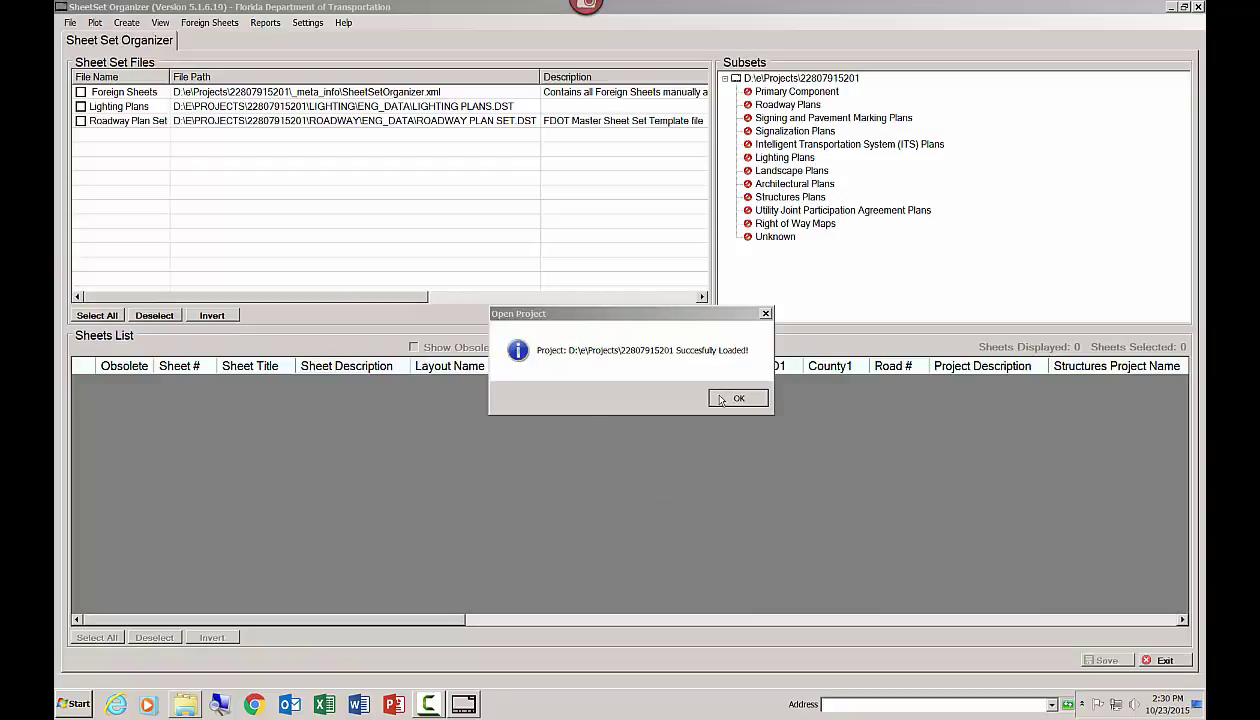
pyautogui.click(720, 400)
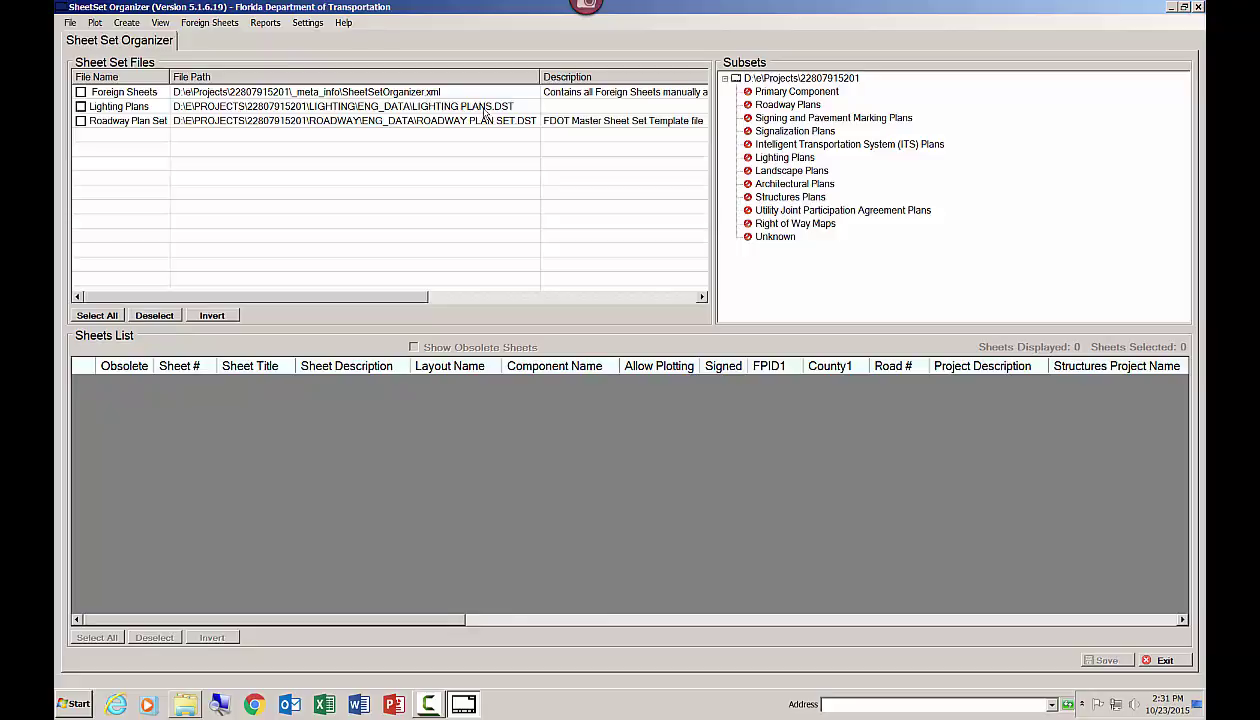
# Step: Widen the Sheet Set Files pane and load the Roadway Plan Set and Lighting Plans sheets into the list
pyautogui.moveTo(714, 181); pyautogui.dragTo(944, 181)
pyautogui.click(233, 122)
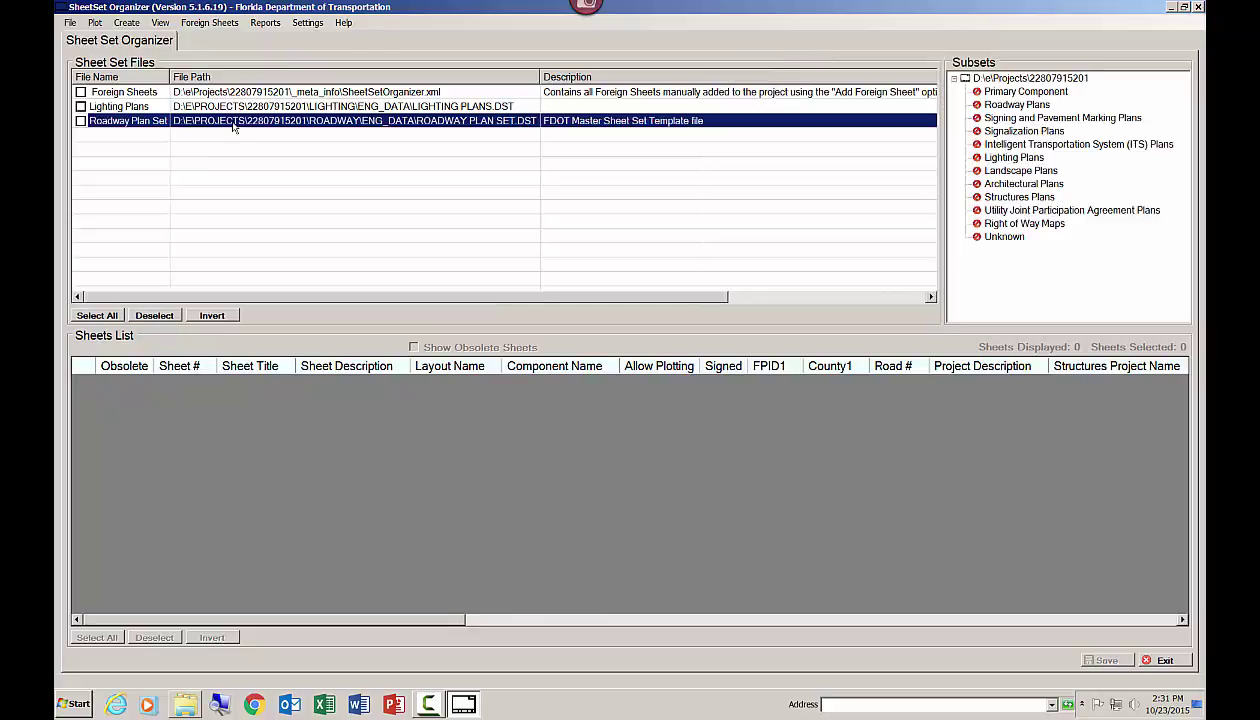
pyautogui.click(81, 121)
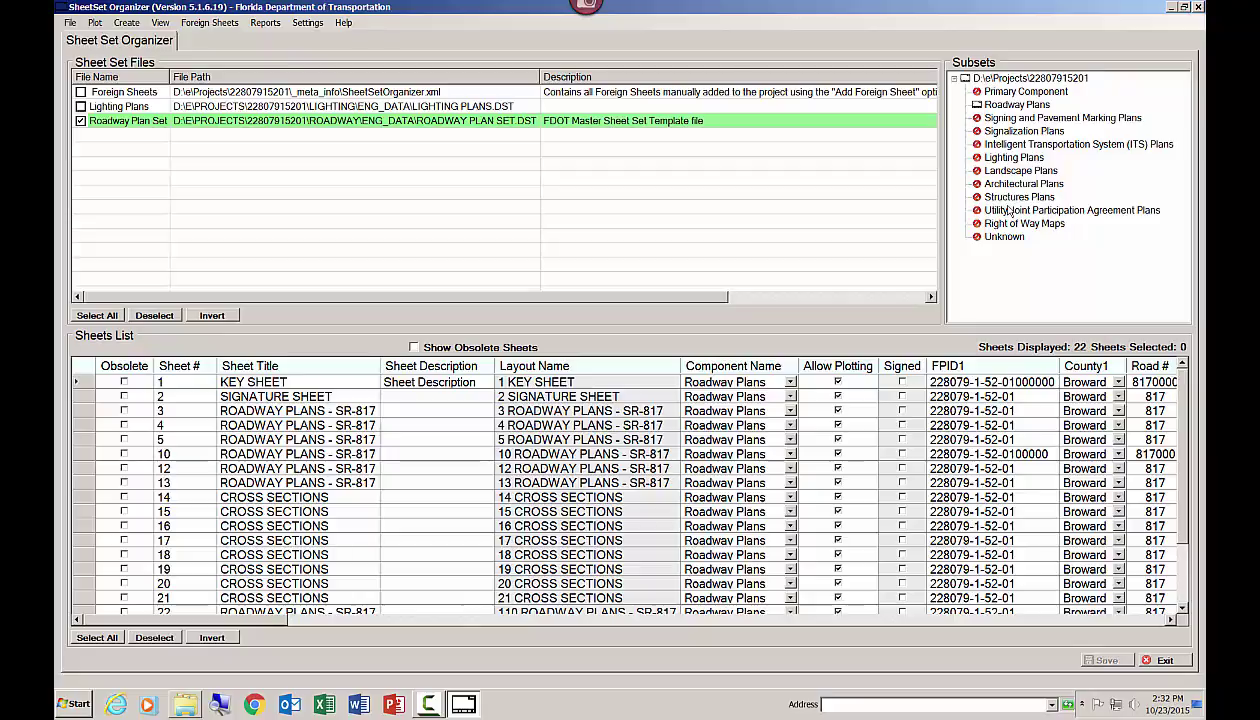
pyautogui.click(80, 106)
pyautogui.click(81, 107)
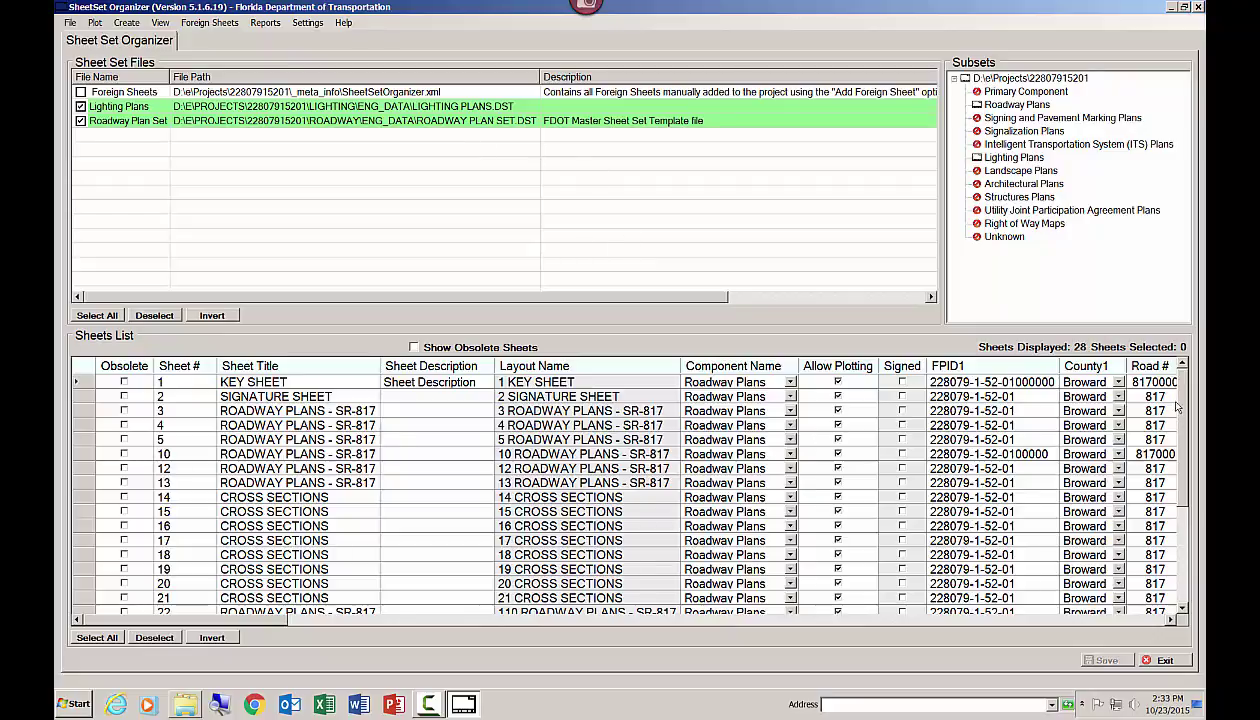
pyautogui.scroll(-6, 1177, 407)
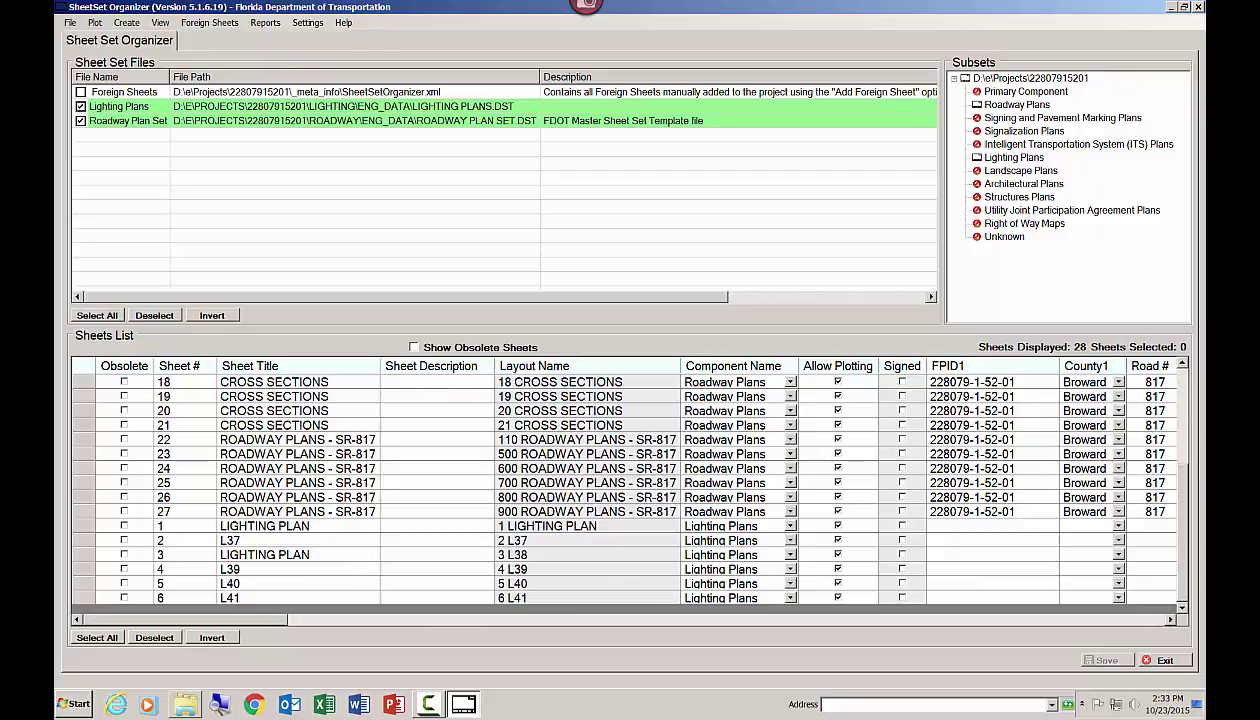
pyautogui.scroll(6, 724, 468)
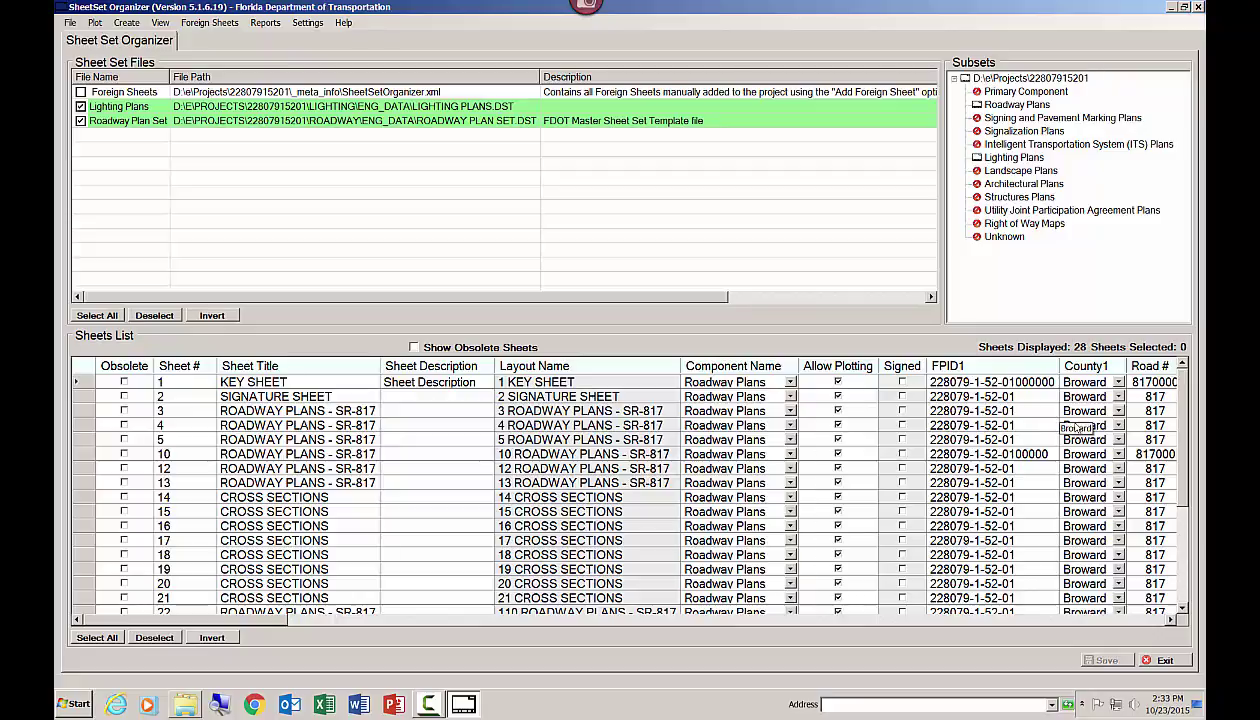
# Step: Filter the sheets list by the Roadway Plans and Lighting Plans subsets, ending with only Roadway Plans selected
pyautogui.click(1025, 91)
pyautogui.click(1016, 104)
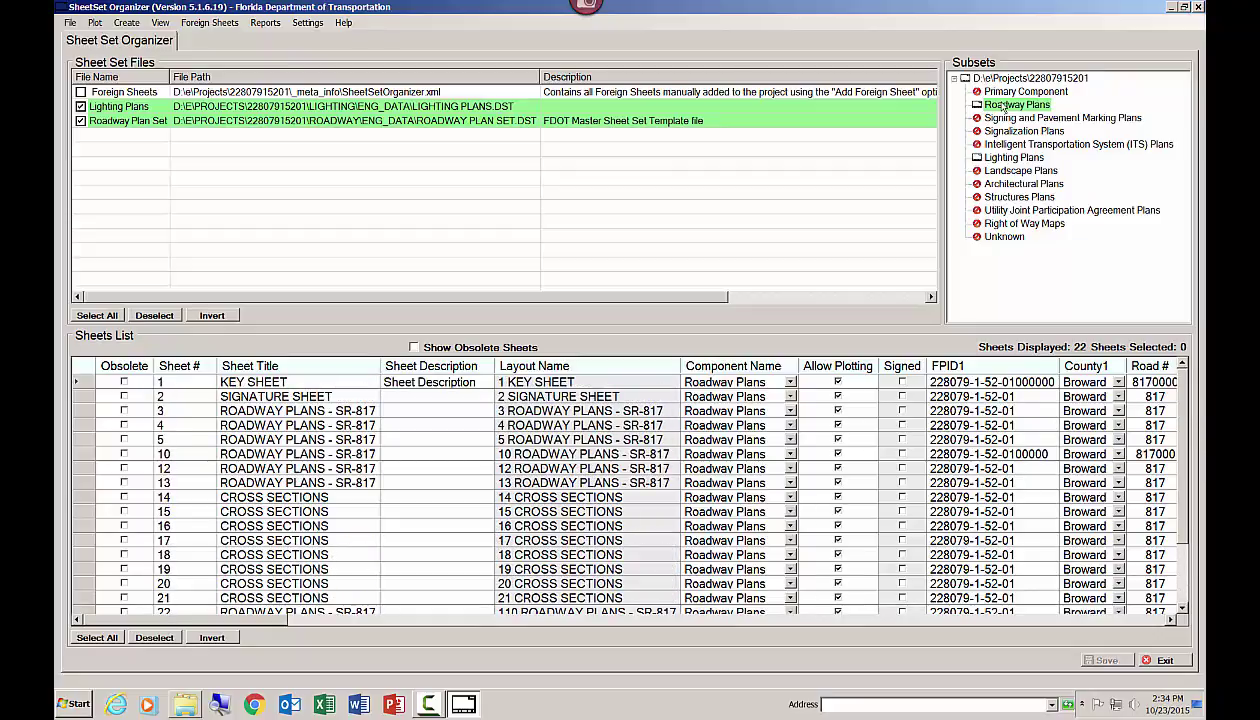
pyautogui.keyDown('ctrl'); pyautogui.click(1013, 157); pyautogui.keyUp('ctrl')
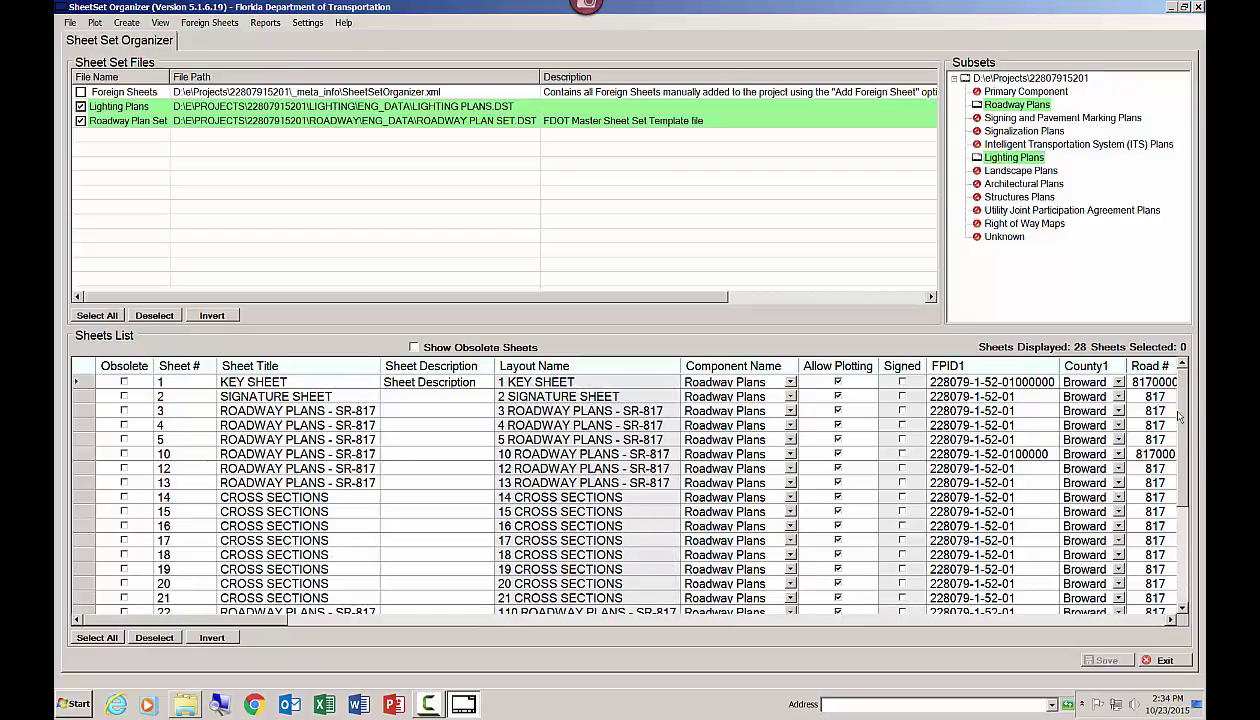
pyautogui.scroll(-4, 1165, 499)
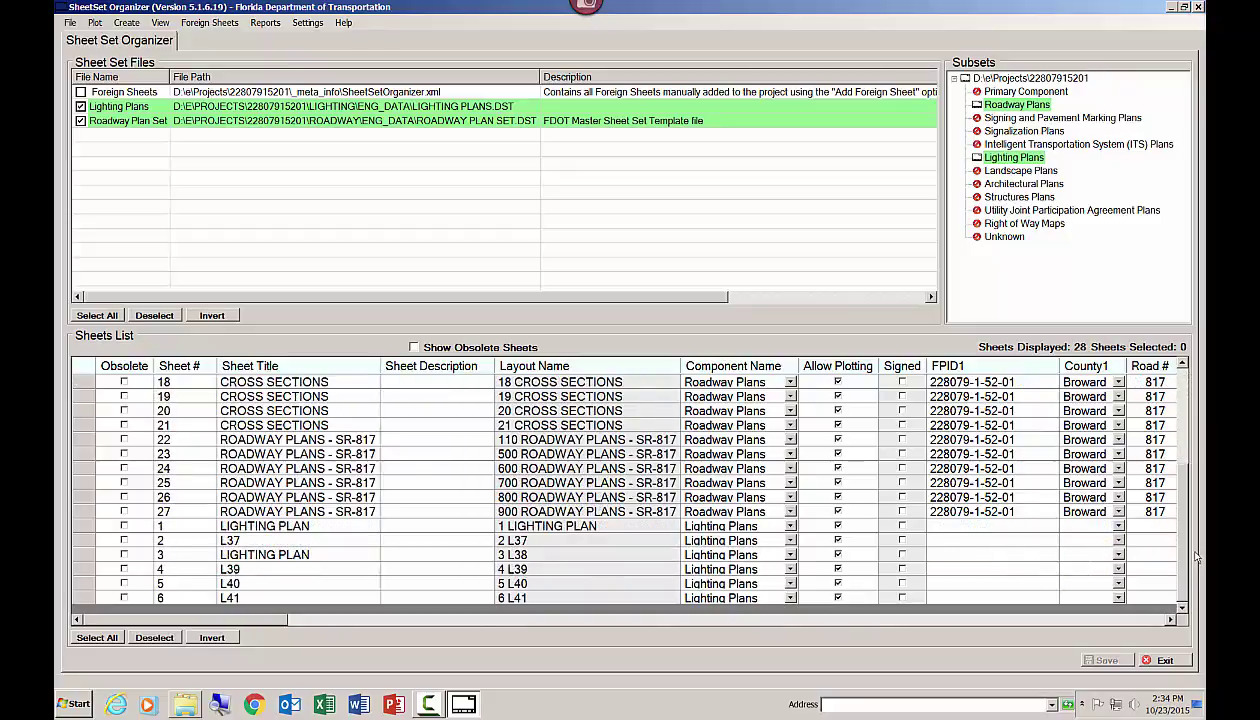
pyautogui.keyDown('ctrl'); pyautogui.click(990, 157); pyautogui.keyUp('ctrl')
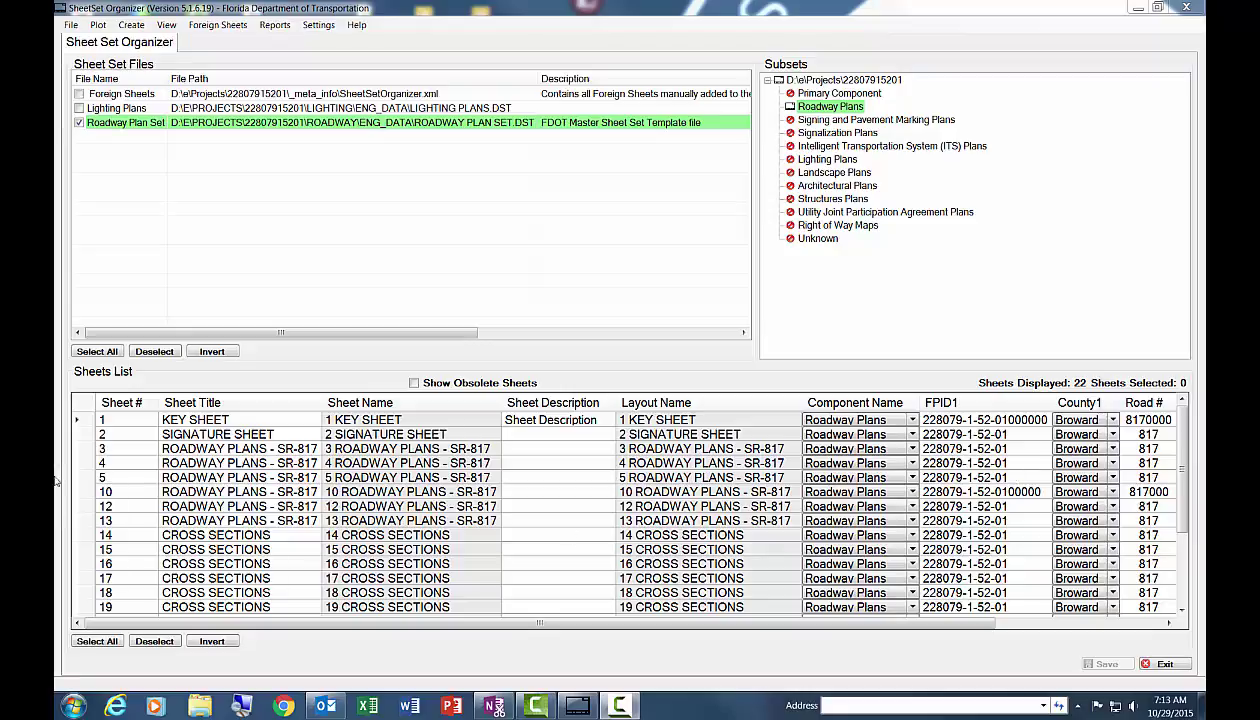
# Step: Hide the Project Description column through the Sheets List column display options
pyautogui.click(85, 407)
pyautogui.rightClick(85, 407)
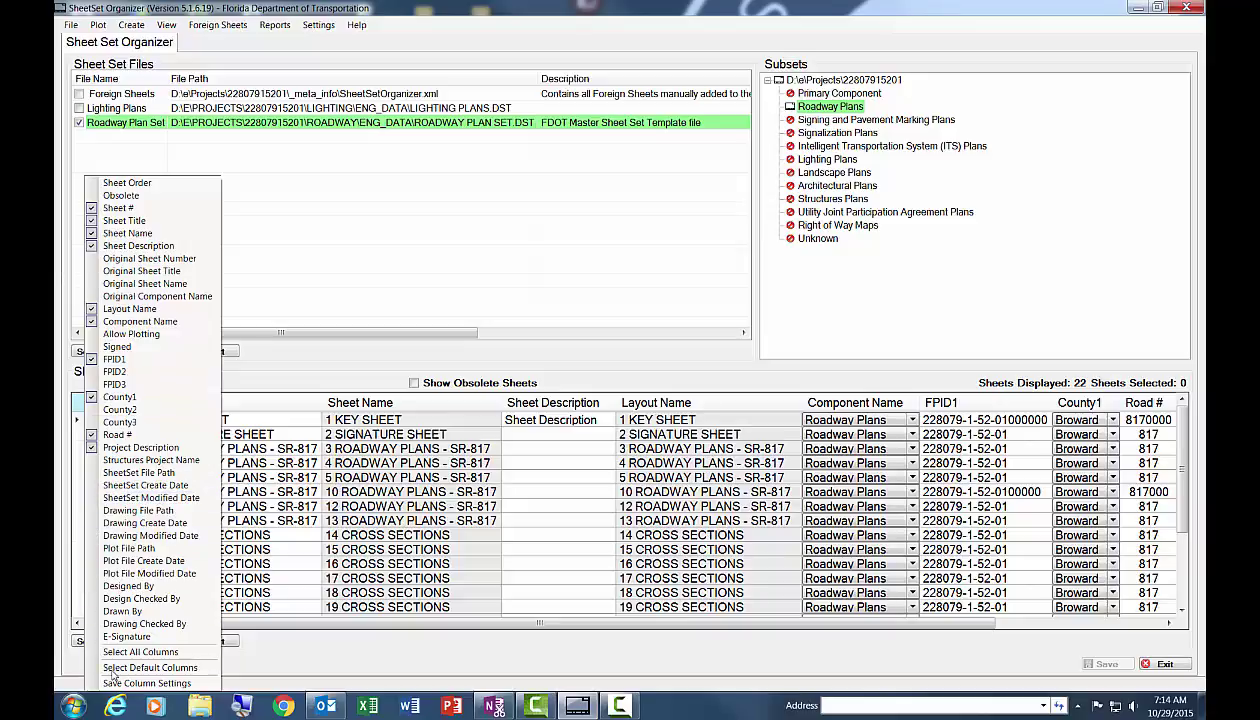
pyautogui.click(104, 449)
pyautogui.click(91, 449)
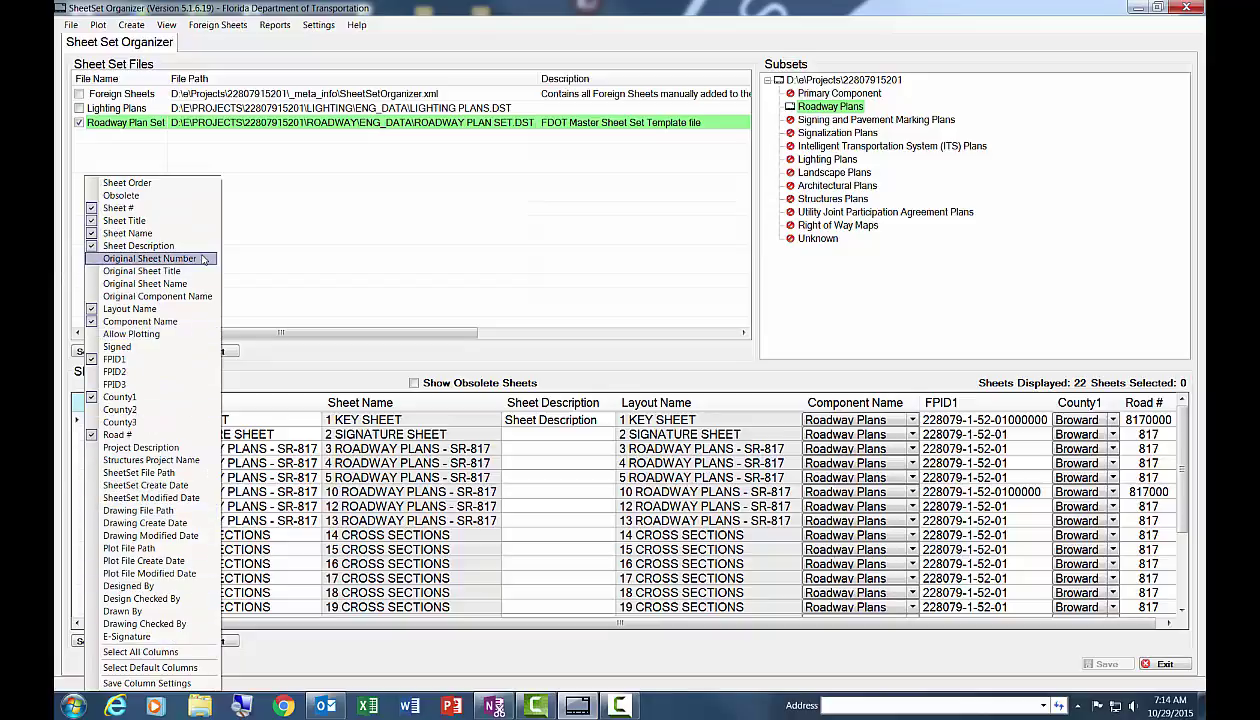
# Step: Turn off Project Description in the user settings' sheets column display and apply the settings
pyautogui.click(322, 29)
pyautogui.click(337, 42)
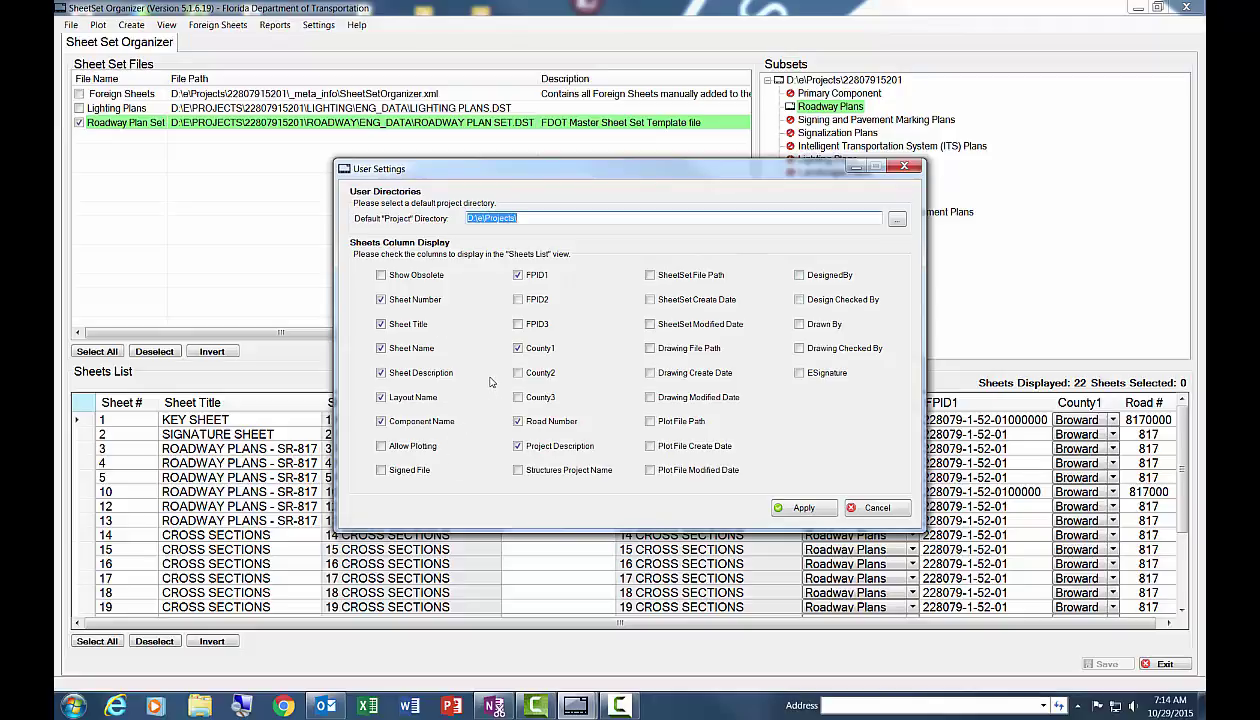
pyautogui.click(518, 446)
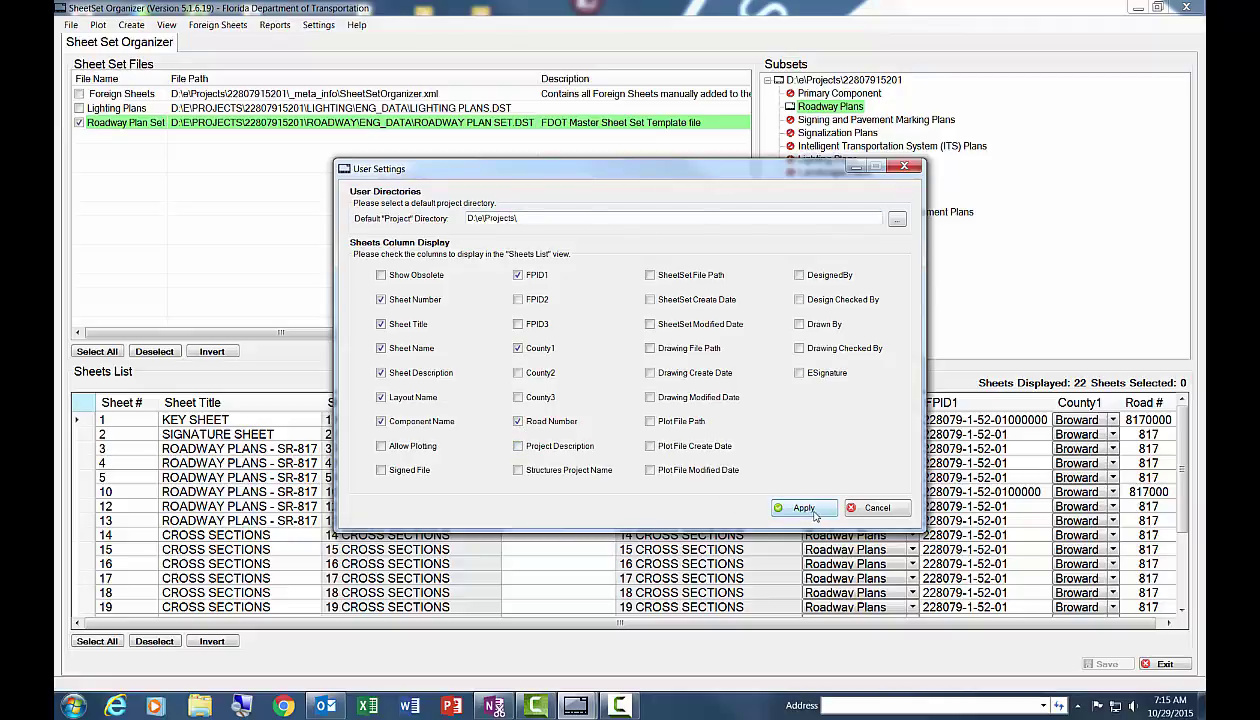
pyautogui.click(805, 508)
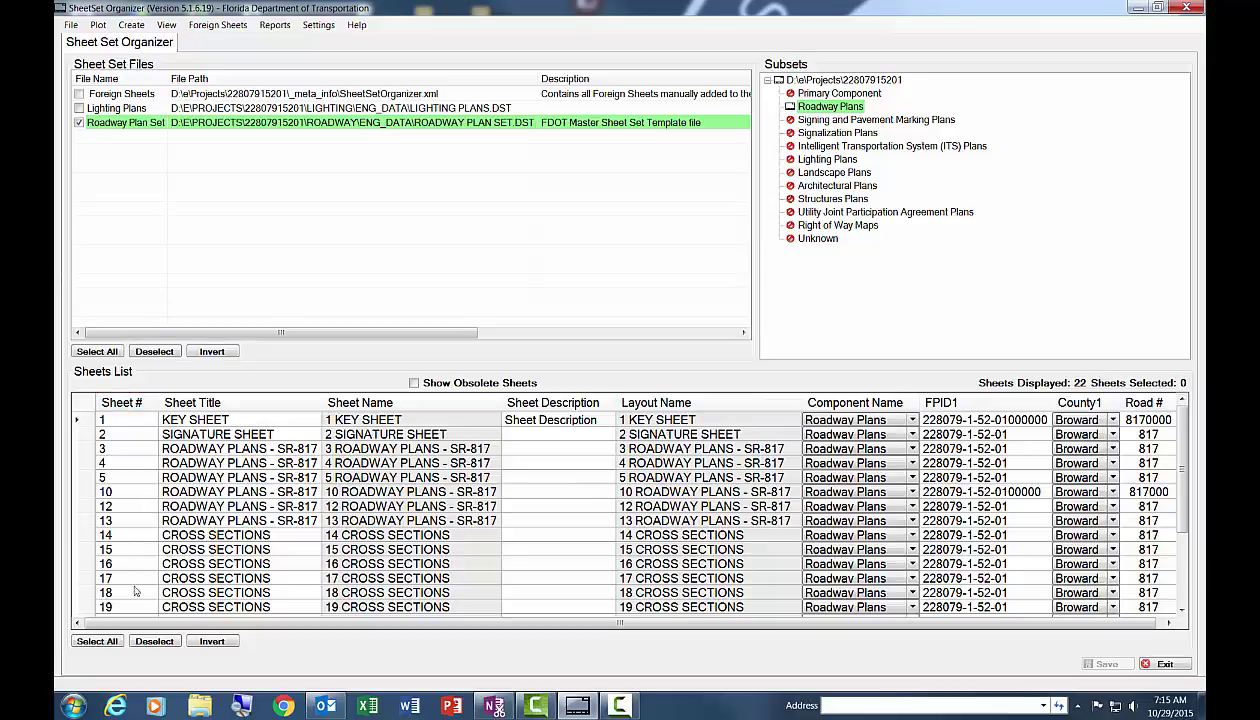
# Step: Examine the sheets list sorted by Sheet Title and return it to ascending Sheet # order
pyautogui.moveTo(1186, 484); pyautogui.dragTo(1180, 547)
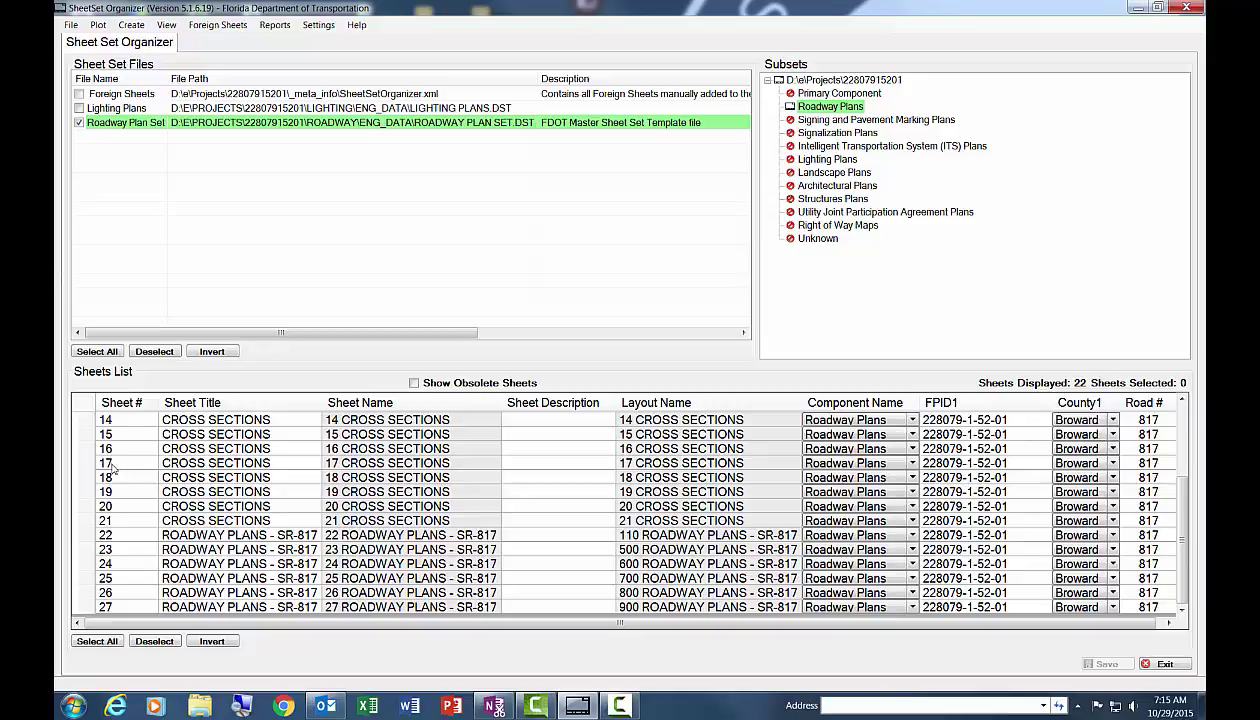
pyautogui.click(140, 406)
pyautogui.click(140, 404)
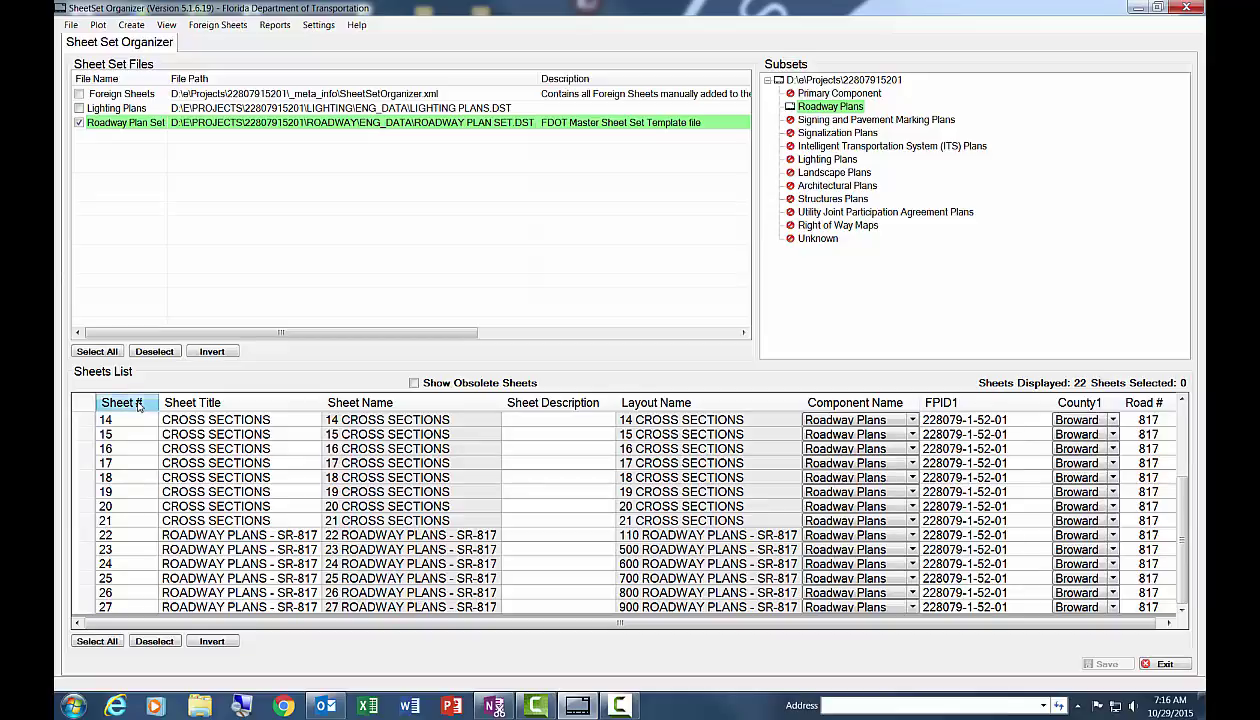
pyautogui.click(232, 404)
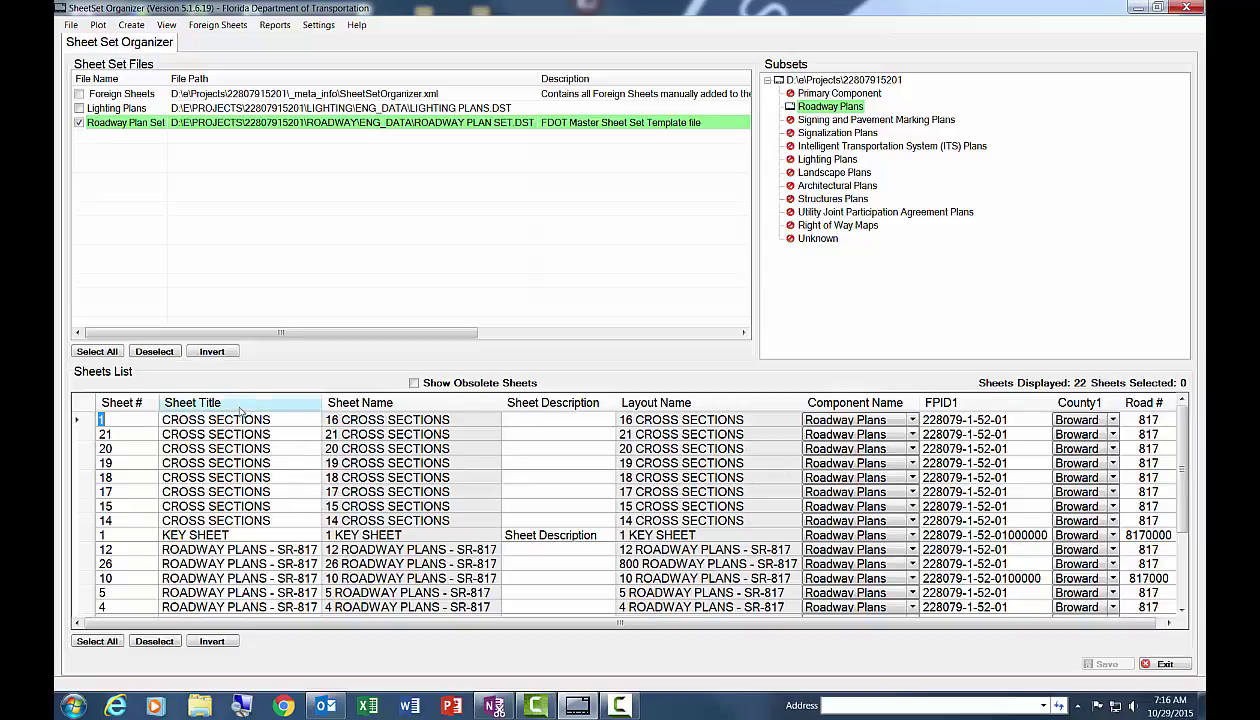
pyautogui.click(128, 404)
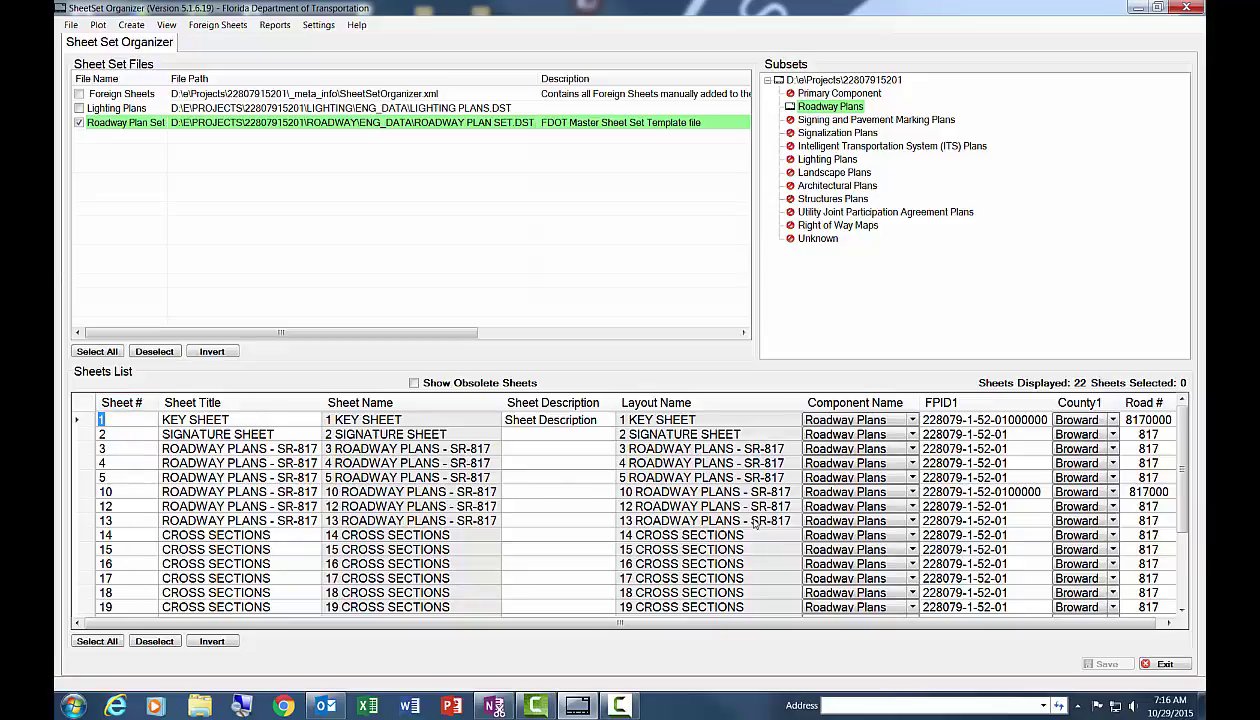
# Step: Clear the Sheet Description of the Key Sheet, sheet 1
pyautogui.click(553, 421)
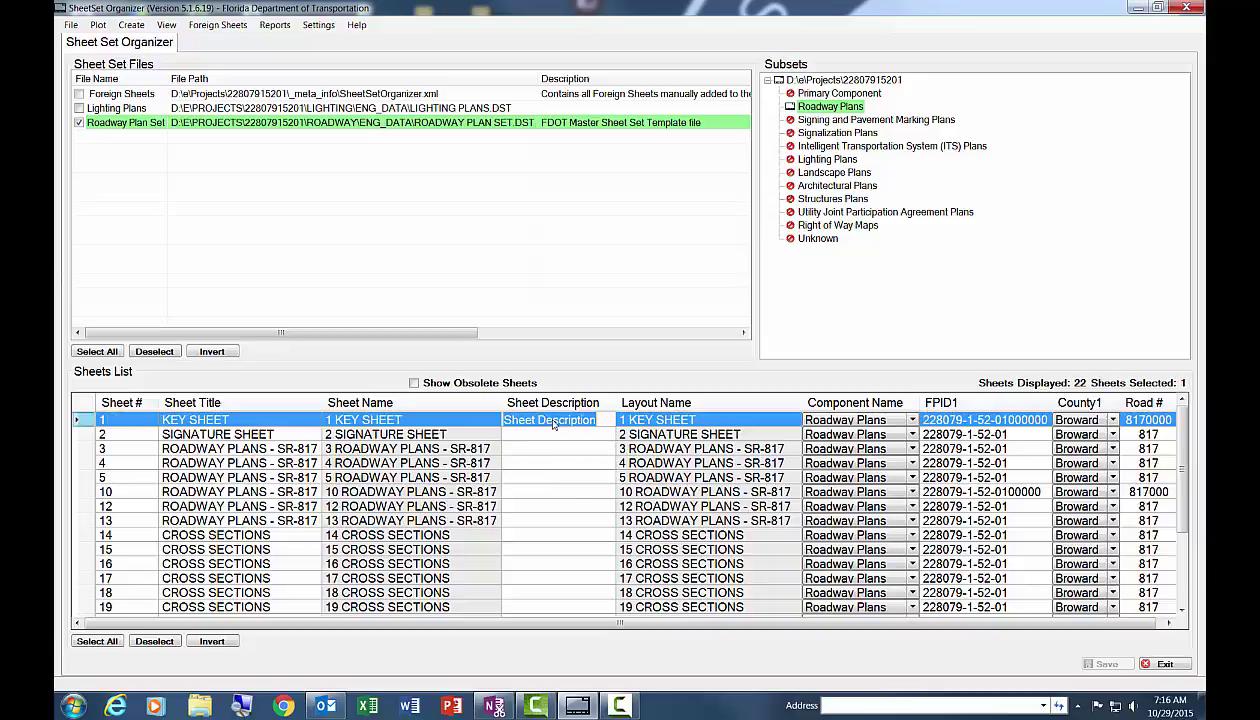
pyautogui.click(600, 420)
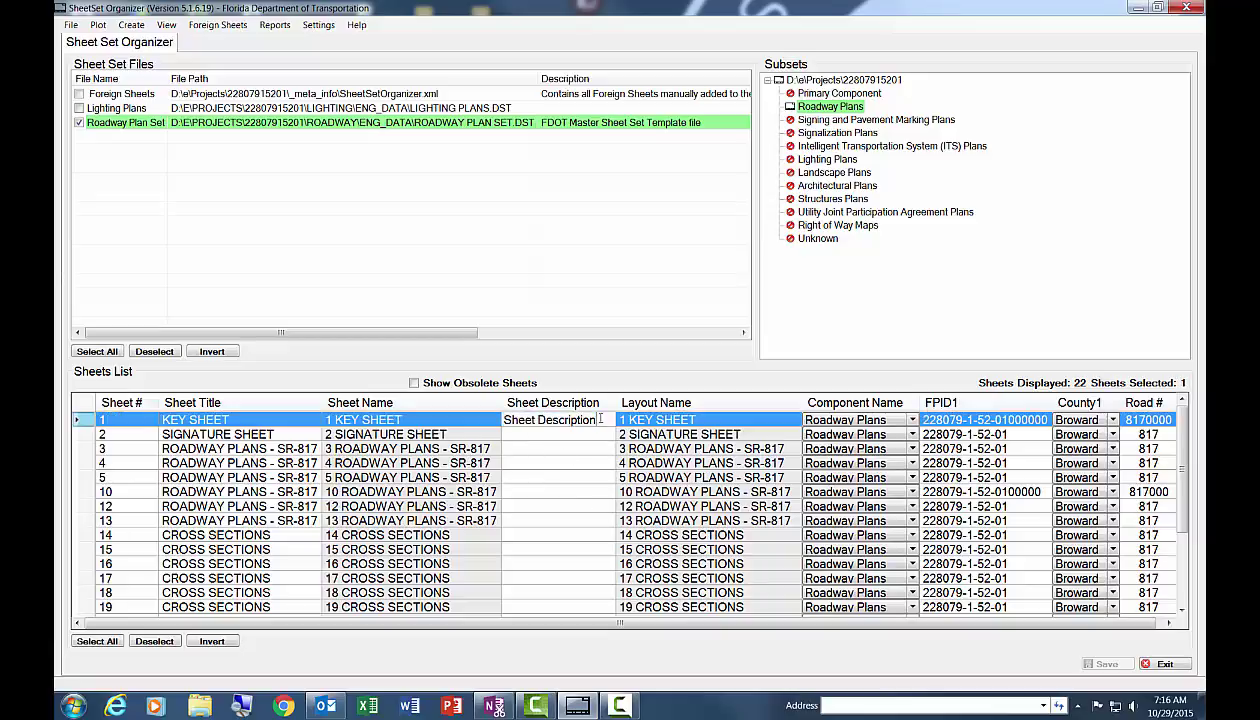
pyautogui.press('BackSpace')
pyautogui.press('BackSpace')
pyautogui.press('BackSpace')
pyautogui.press('BackSpace')
pyautogui.press('BackSpace')
pyautogui.press('BackSpace')
pyautogui.press('BackSpace')
pyautogui.press('BackSpace')
pyautogui.press('BackSpace')
pyautogui.press('BackSpace')
pyautogui.press('BackSpace')
pyautogui.click(545, 447)
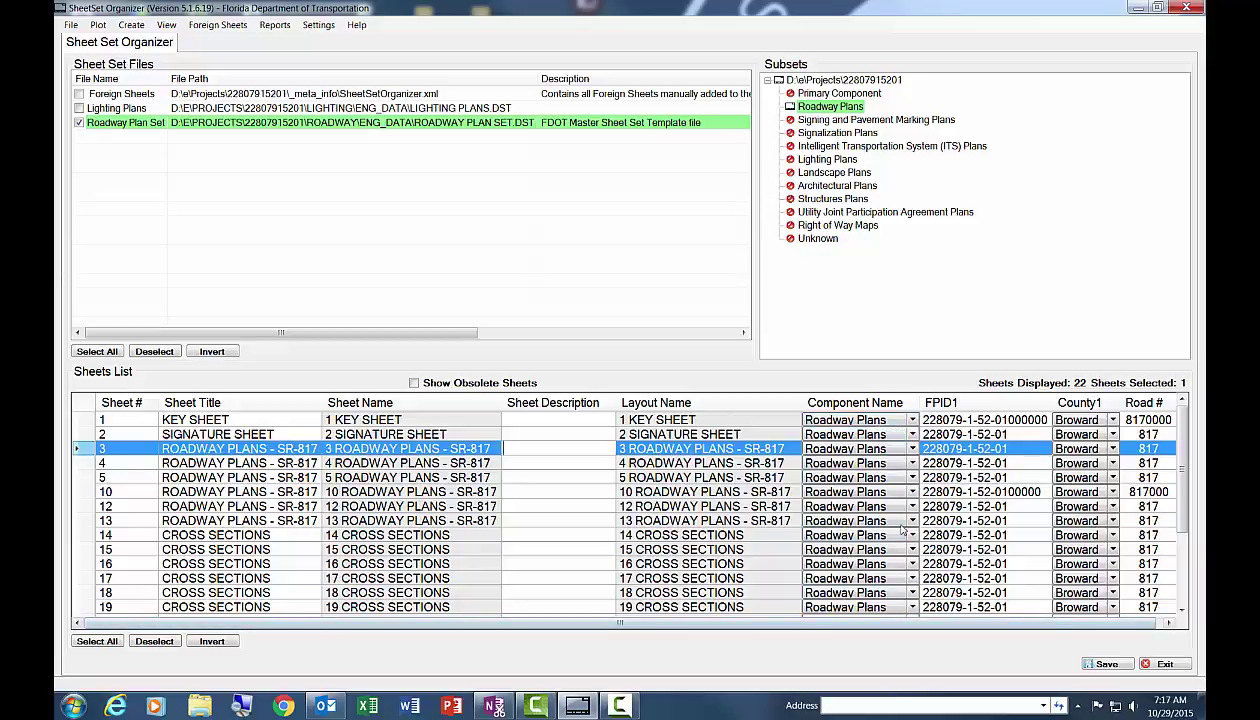
# Step: Choose Roadway Plans as the component name of sheet 3
pyautogui.click(910, 449)
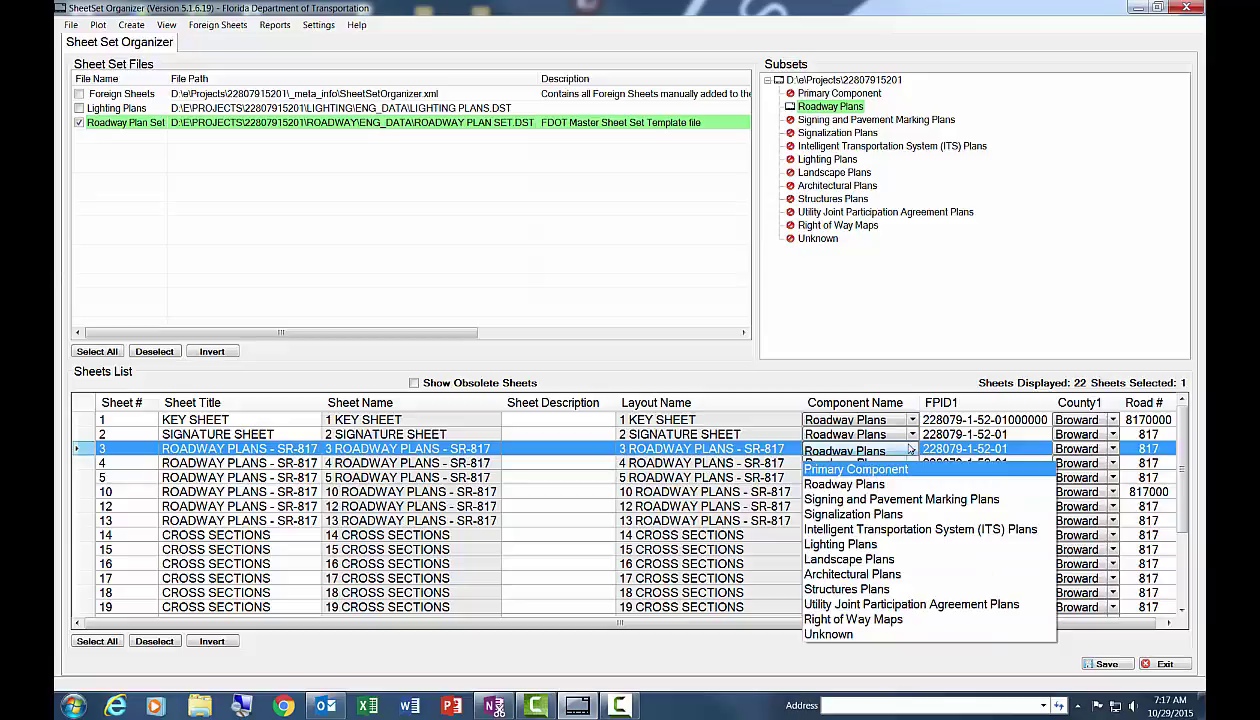
pyautogui.click(828, 484)
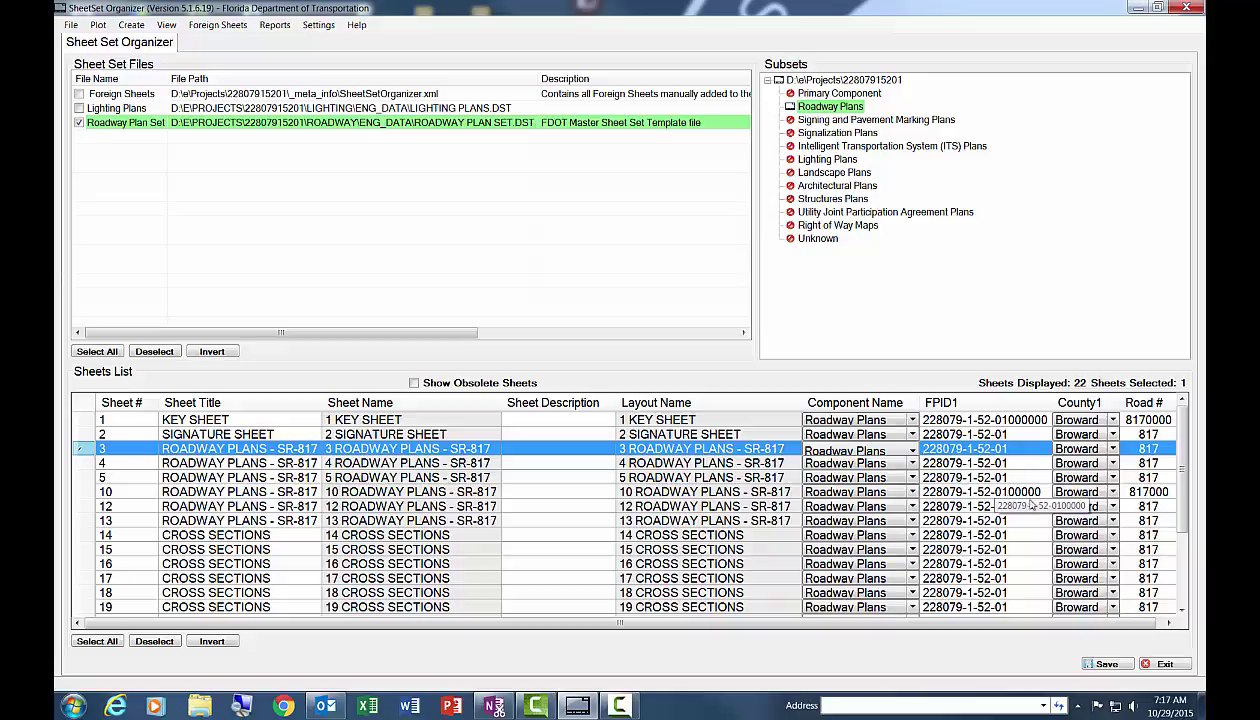
pyautogui.click(995, 421)
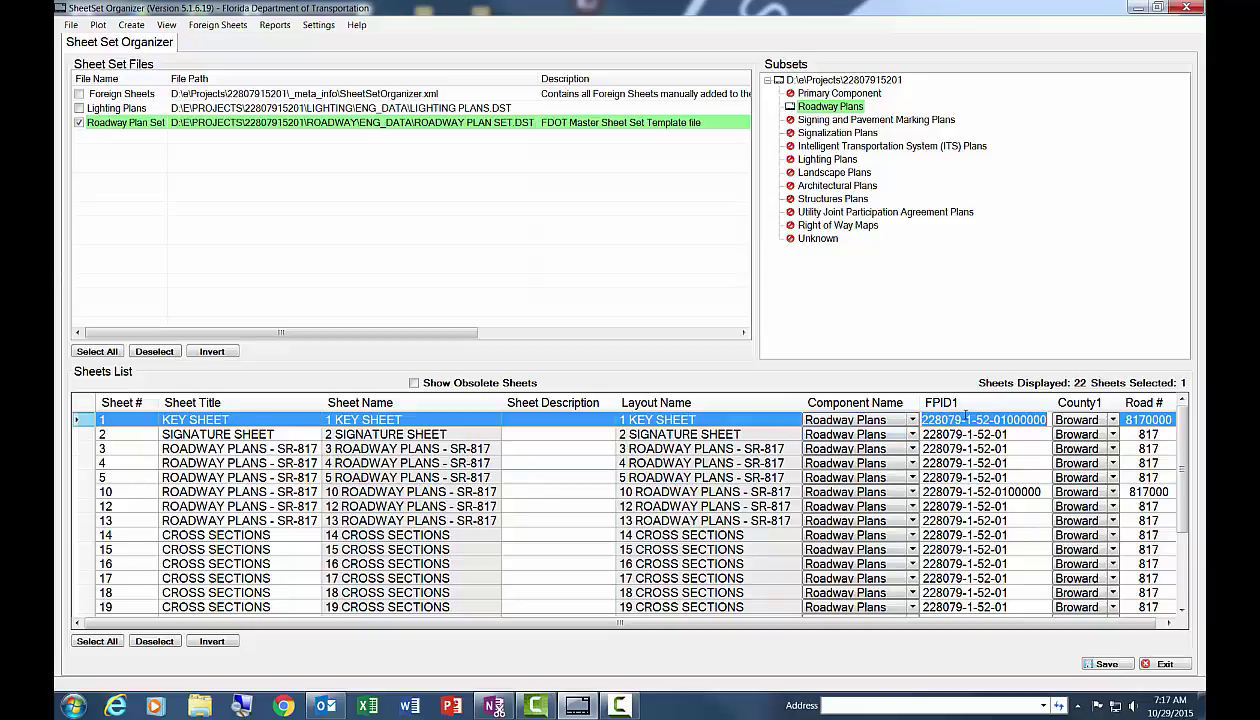
pyautogui.click(1047, 420)
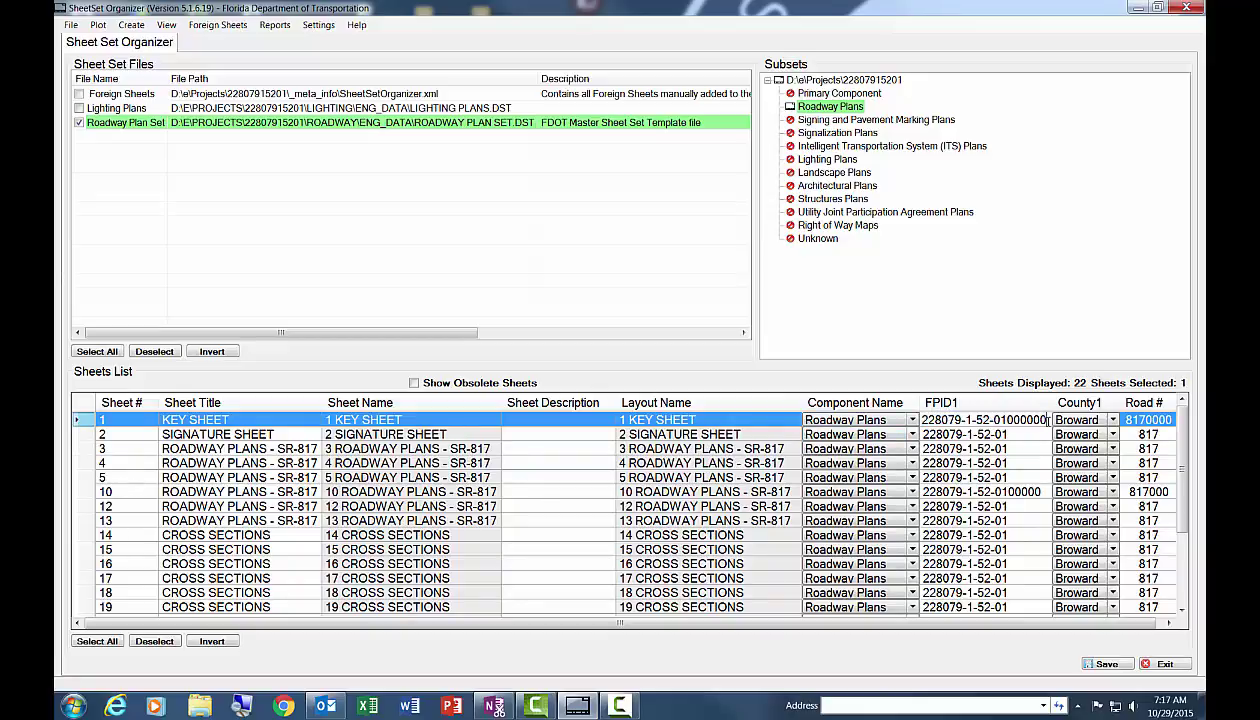
pyautogui.press('BackSpace')
pyautogui.press('BackSpace')
pyautogui.press('BackSpace')
pyautogui.press('BackSpace')
pyautogui.press('BackSpace')
pyautogui.click(1030, 491)
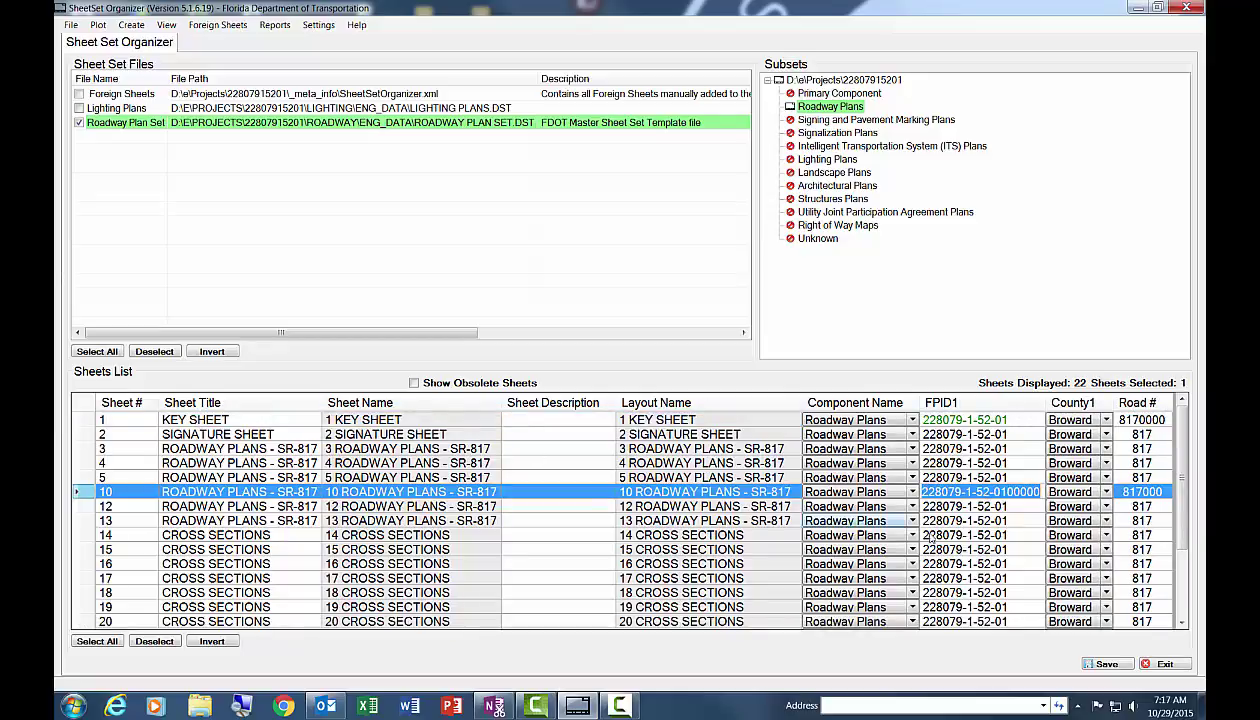
pyautogui.click(1043, 491)
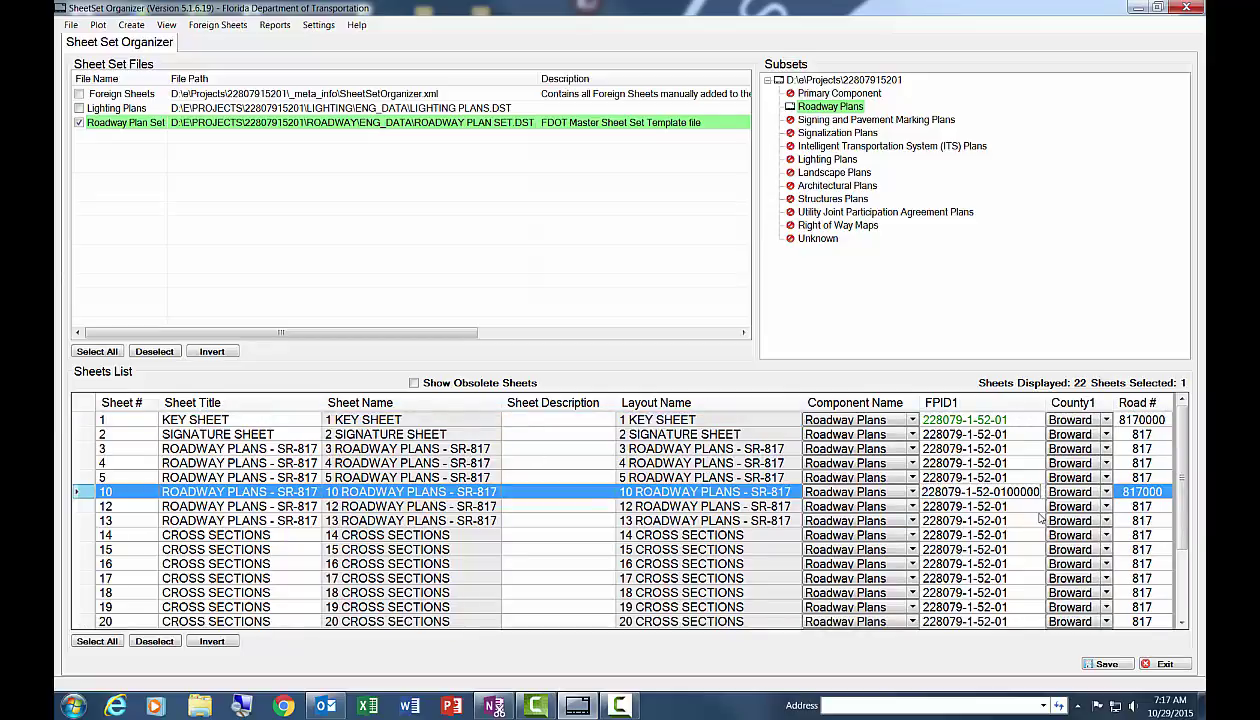
pyautogui.press('BackSpace')
pyautogui.press('BackSpace')
pyautogui.press('BackSpace')
pyautogui.scroll(-2, 1184, 502)
pyautogui.scroll(2, 1184, 490)
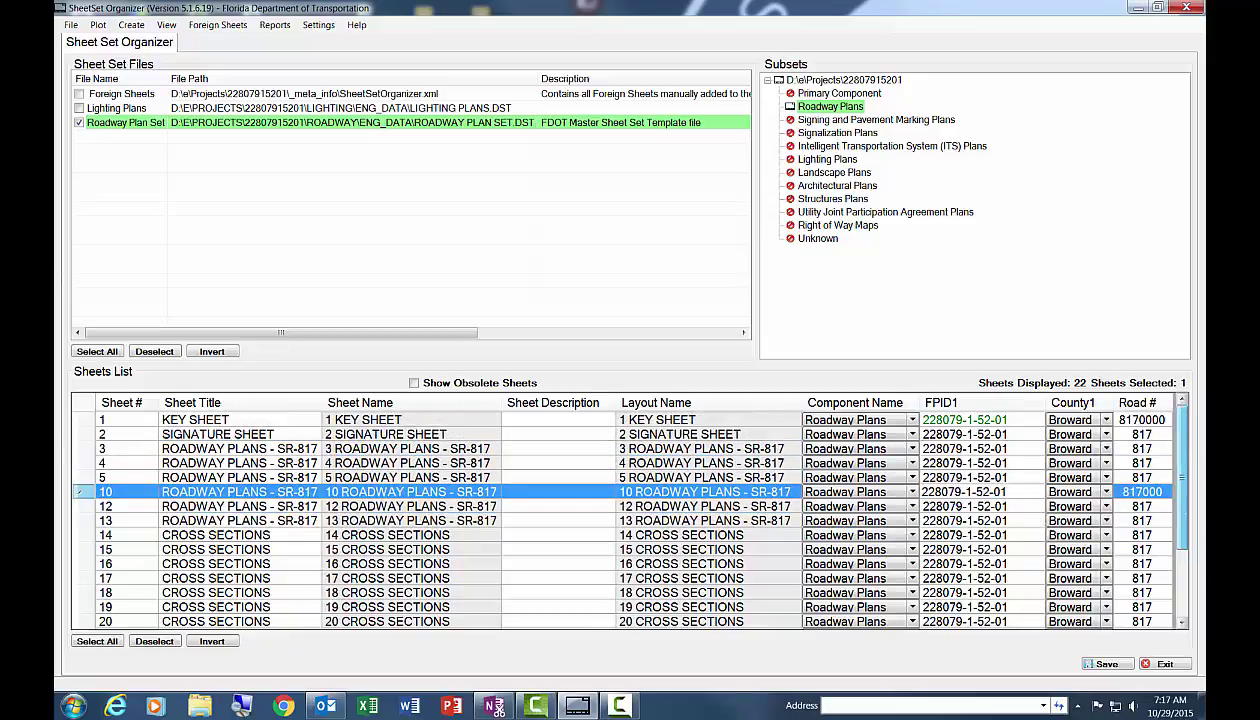
# Step: Check the County1 choices for cross-section sheet 17, keeping Broward, and return to the start of the sheets list
pyautogui.scroll(-4, 1109, 460)
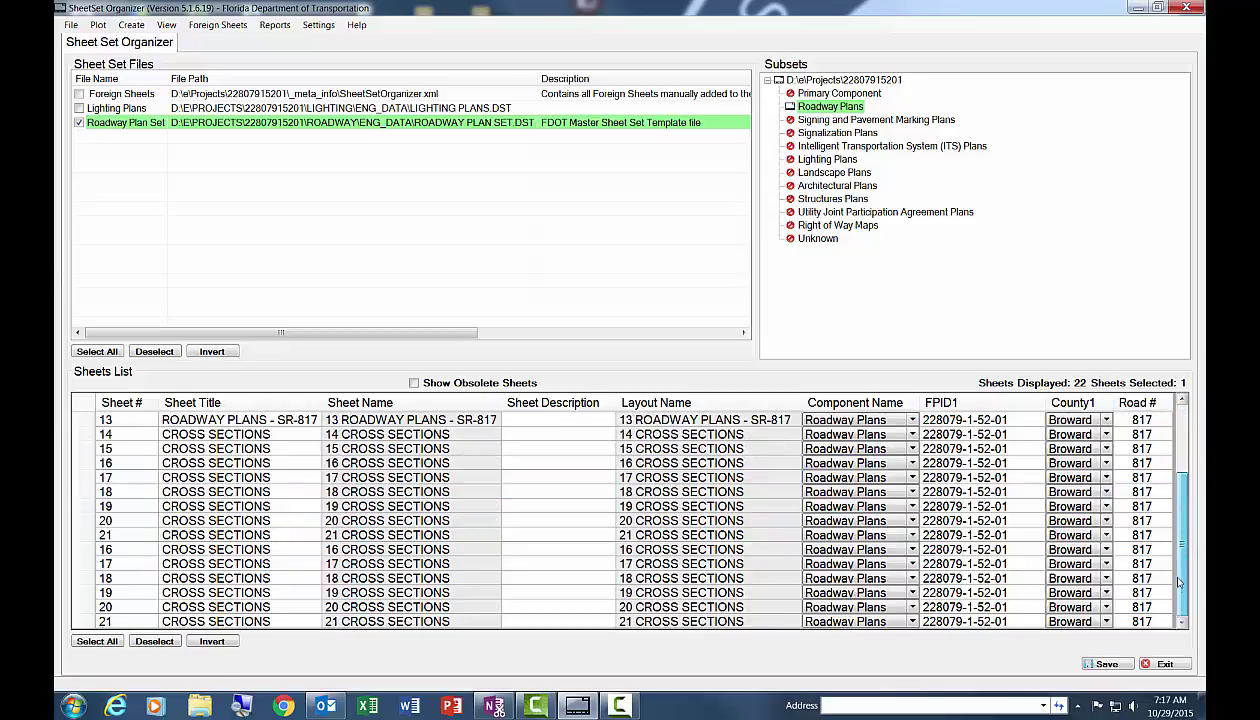
pyautogui.click(1106, 478)
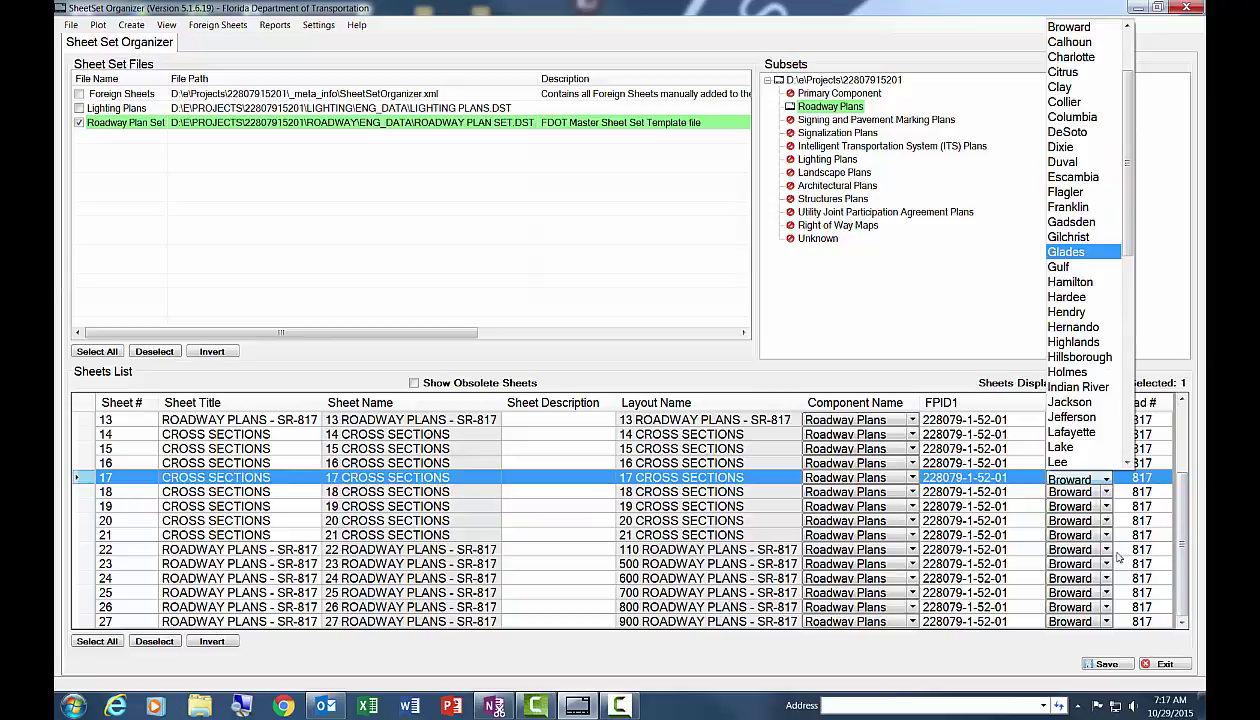
pyautogui.click(1062, 481)
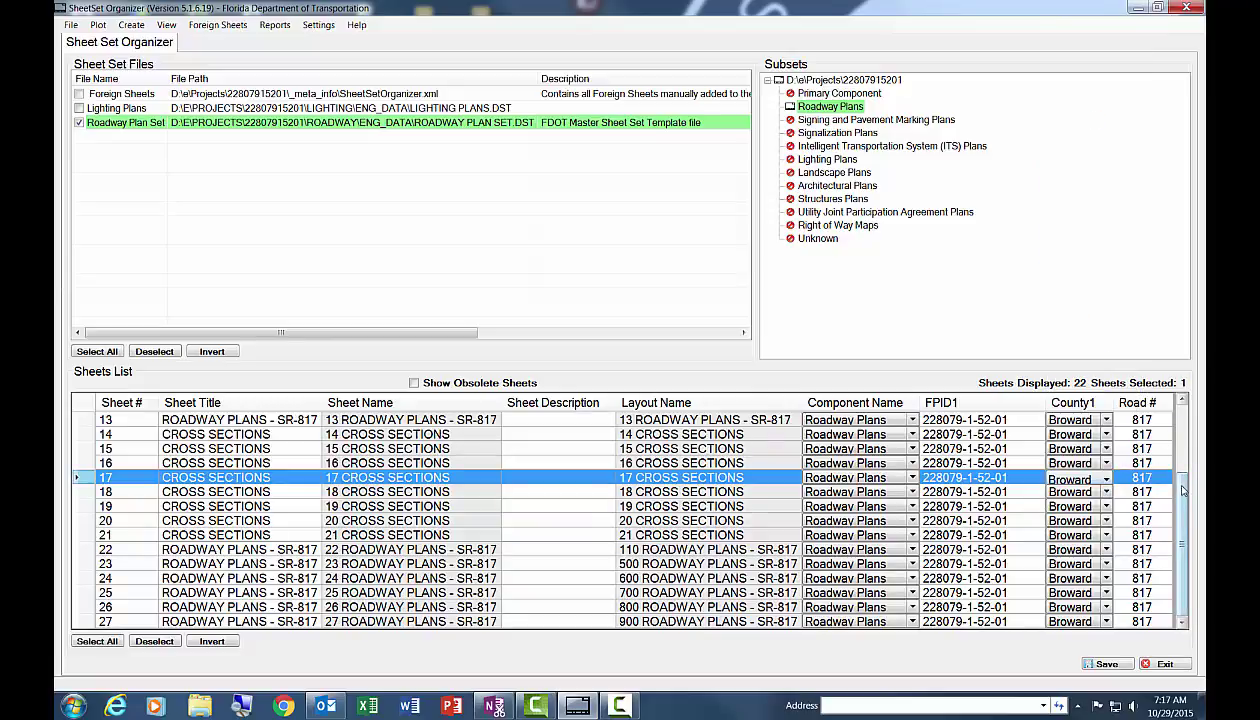
pyautogui.moveTo(1183, 483); pyautogui.dragTo(1183, 427)
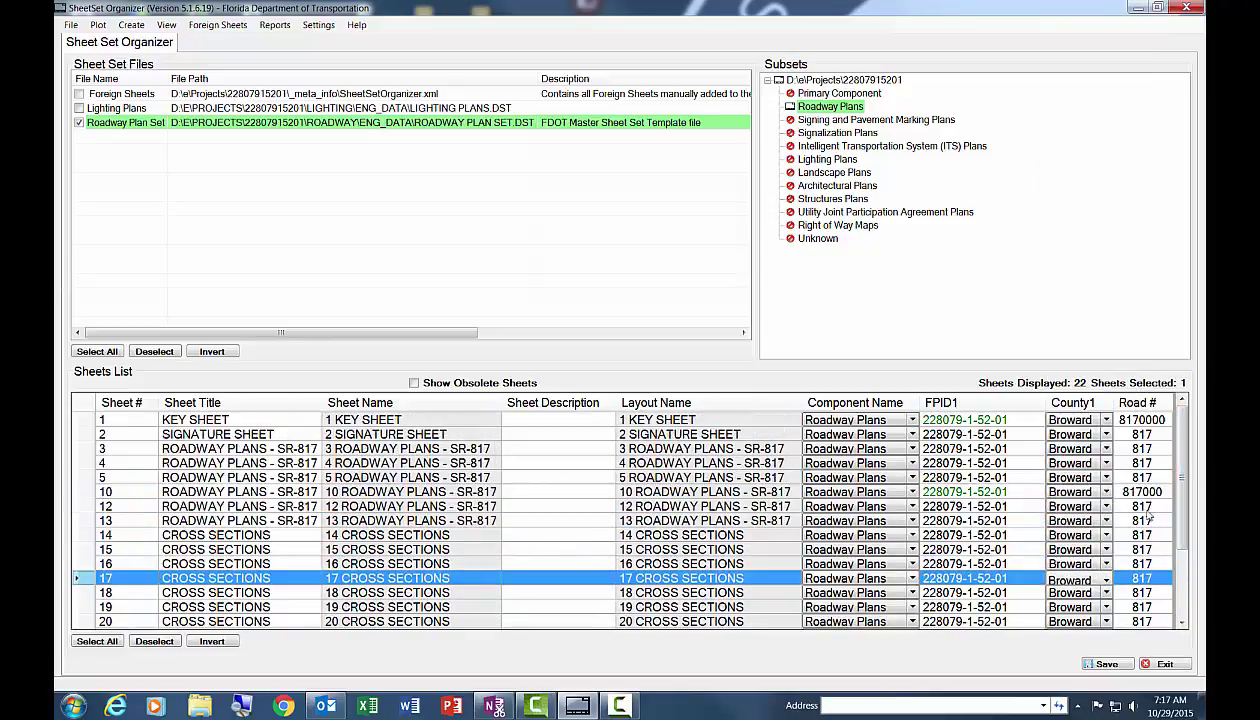
# Step: Remove the trailing zeros from the Key Sheet's Road # so it reads 817
pyautogui.click(1135, 420)
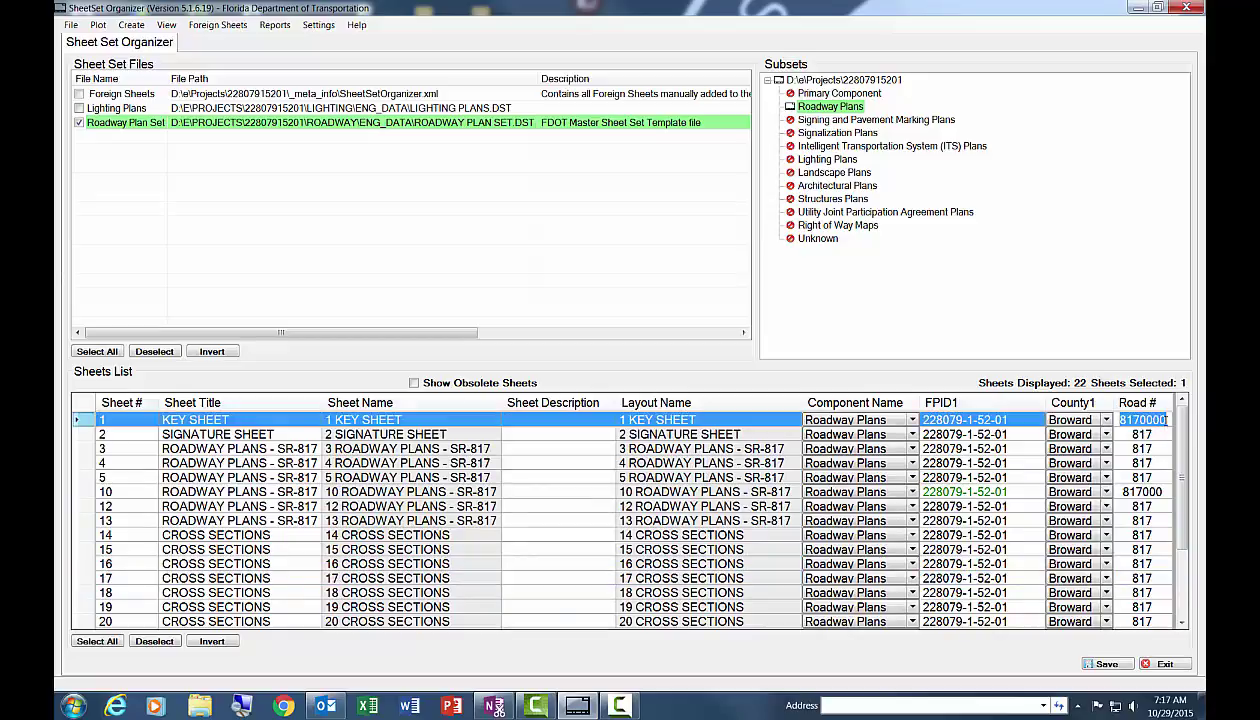
pyautogui.press('BackSpace')
pyautogui.press('BackSpace')
pyautogui.press('BackSpace')
pyautogui.press('BackSpace')
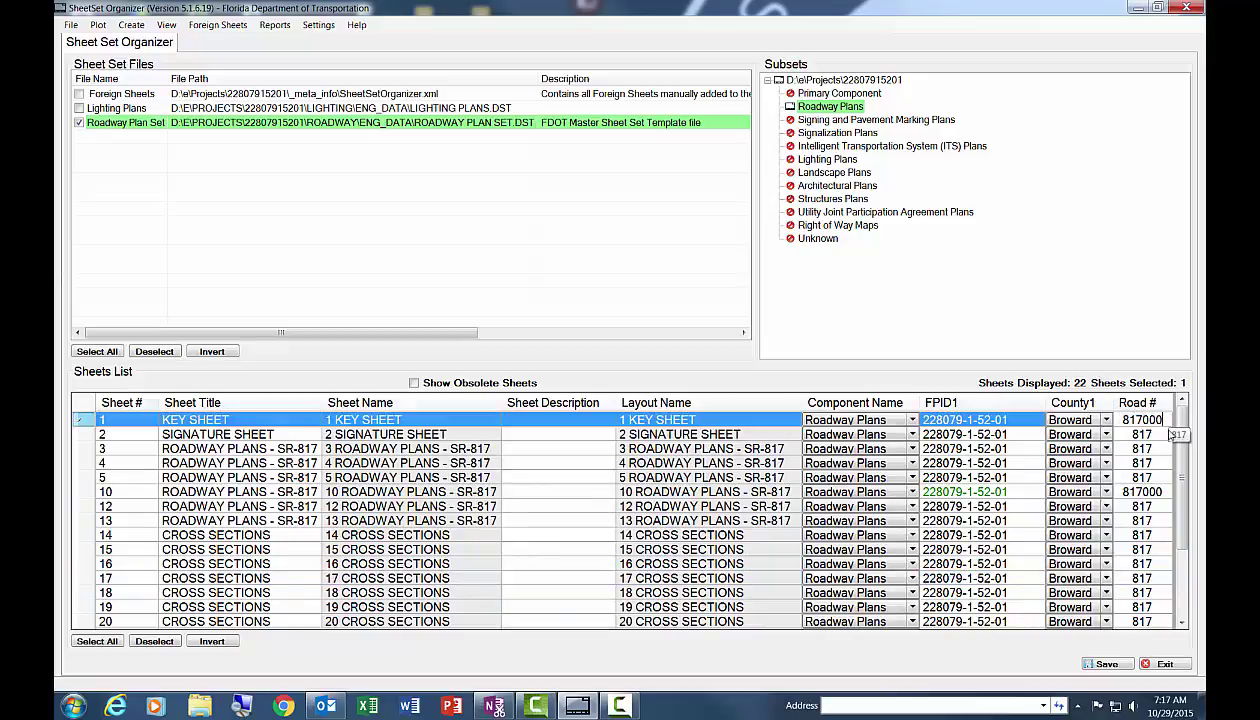
# Step: Correct sheet 10's Road # to 817 and save the attribute changes back to AutoCAD Civil 3D
pyautogui.click(1135, 491)
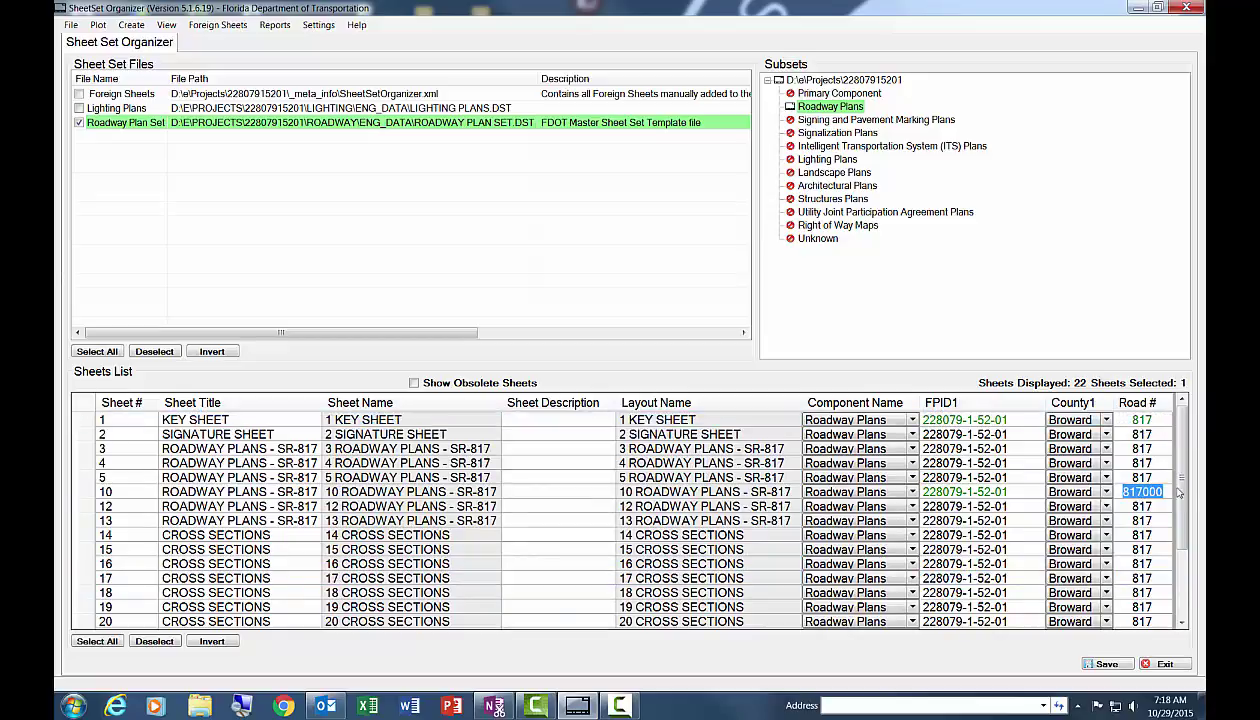
pyautogui.press('BackSpace')
pyautogui.press('BackSpace')
pyautogui.press('BackSpace')
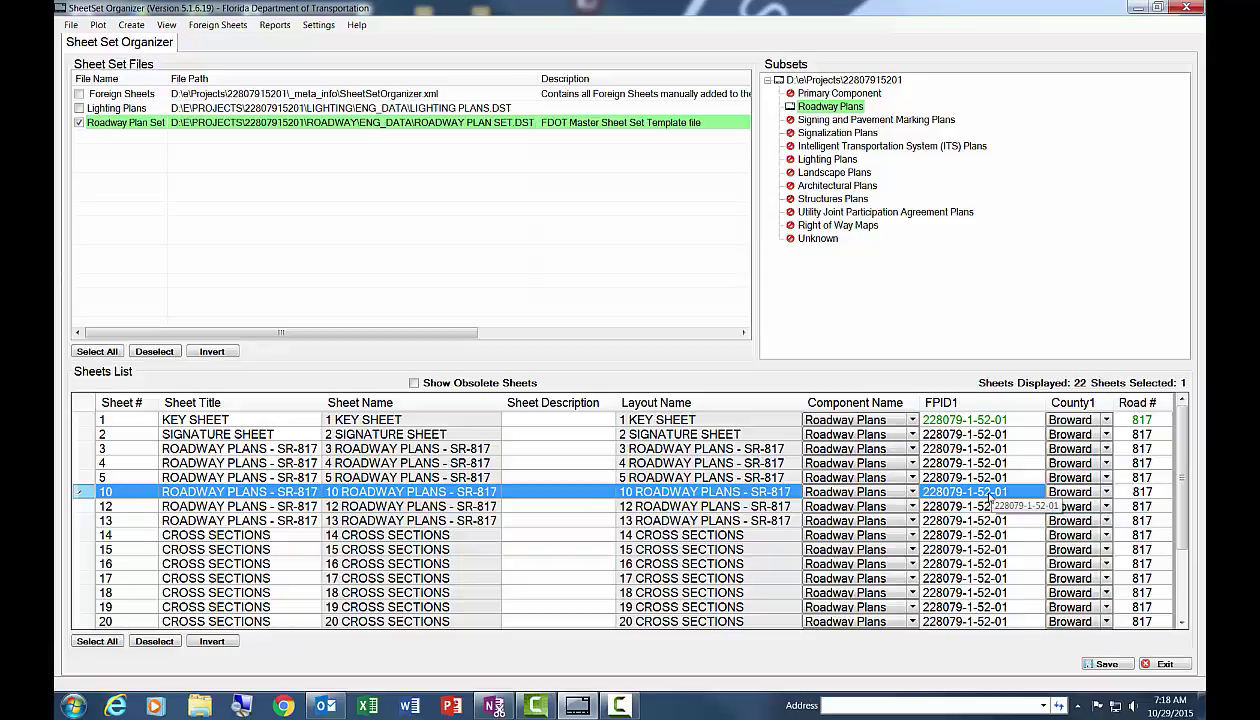
pyautogui.click(1106, 665)
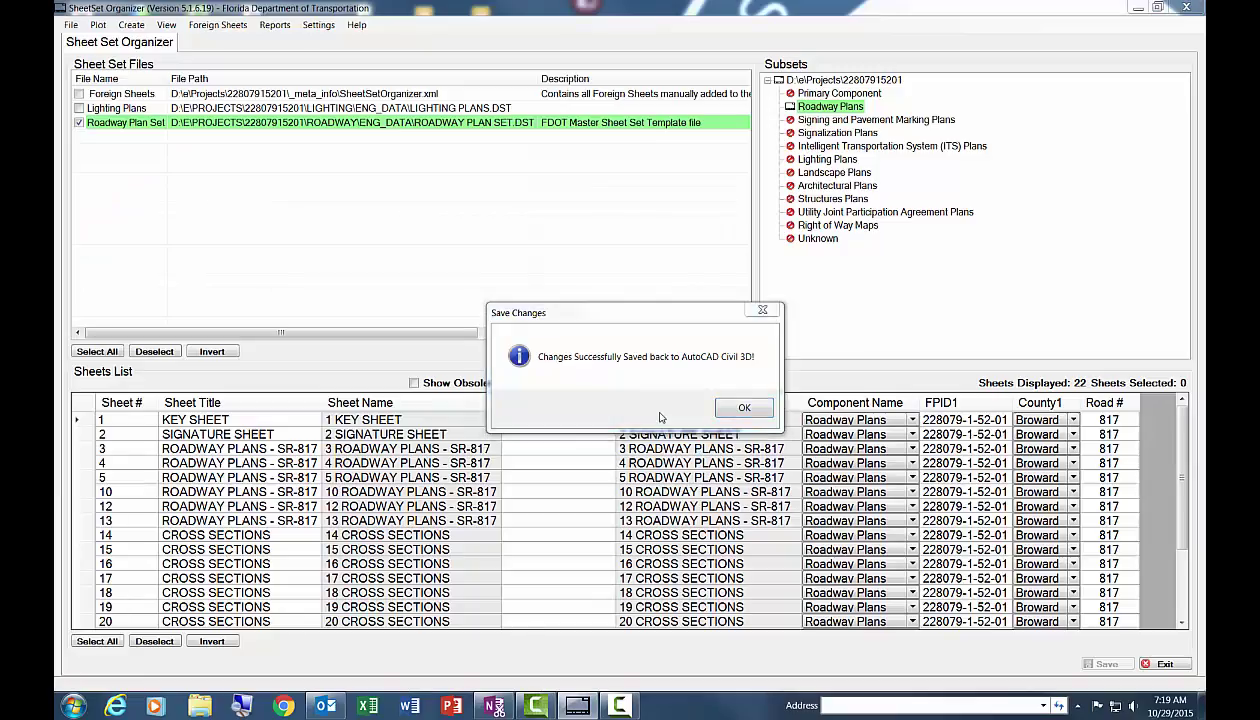
pyautogui.click(745, 409)
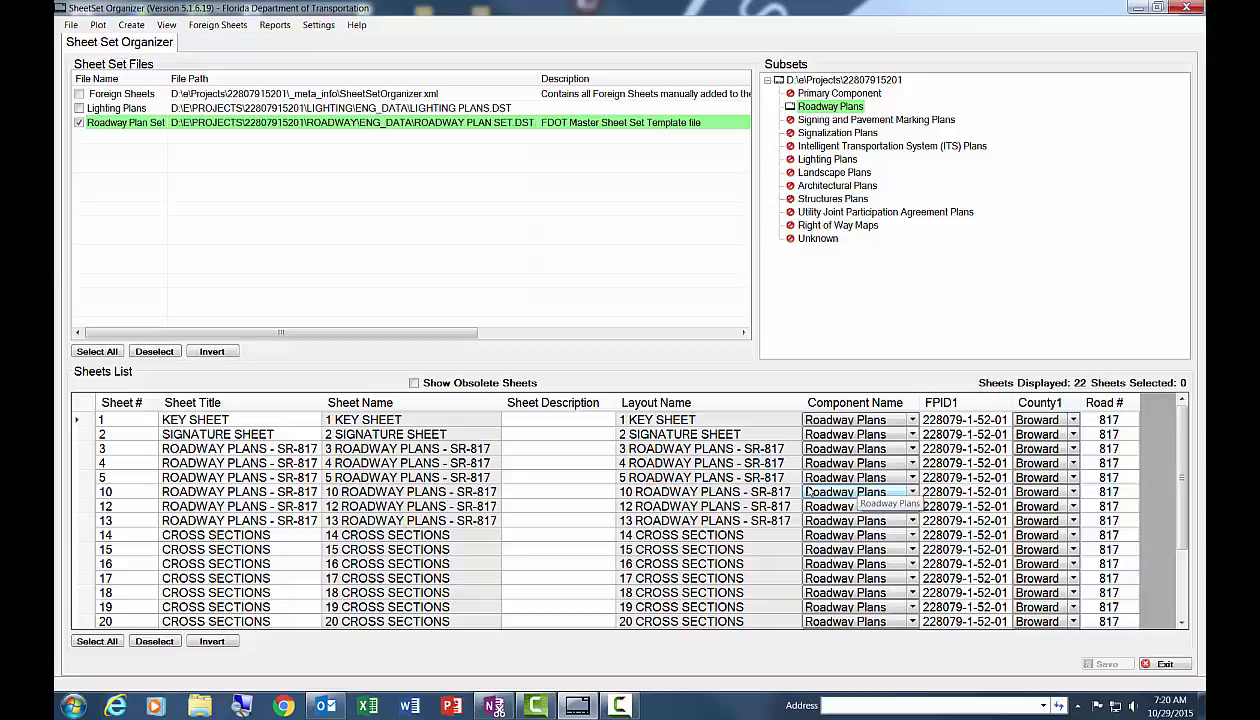
# Step: Examine sheet 3's project information and custom properties in Single Sheet Edit, closing it without changes
pyautogui.click(84, 449)
pyautogui.rightClick(84, 452)
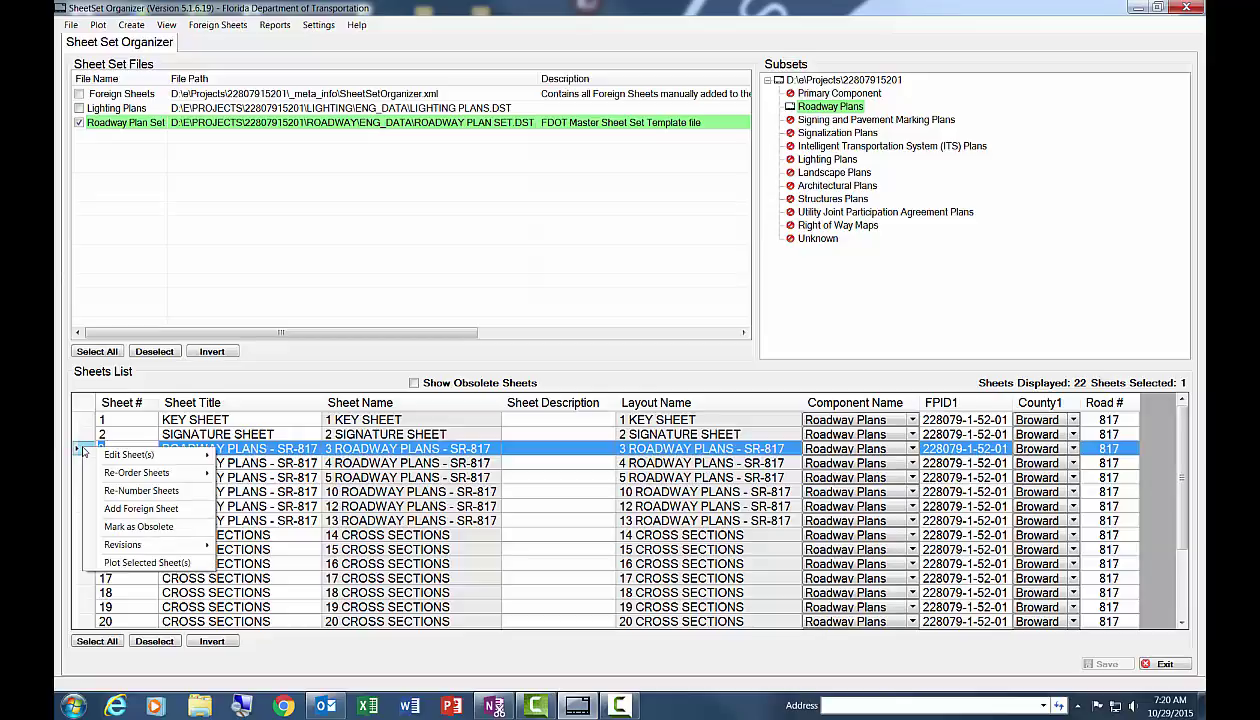
pyautogui.moveTo(100, 455)
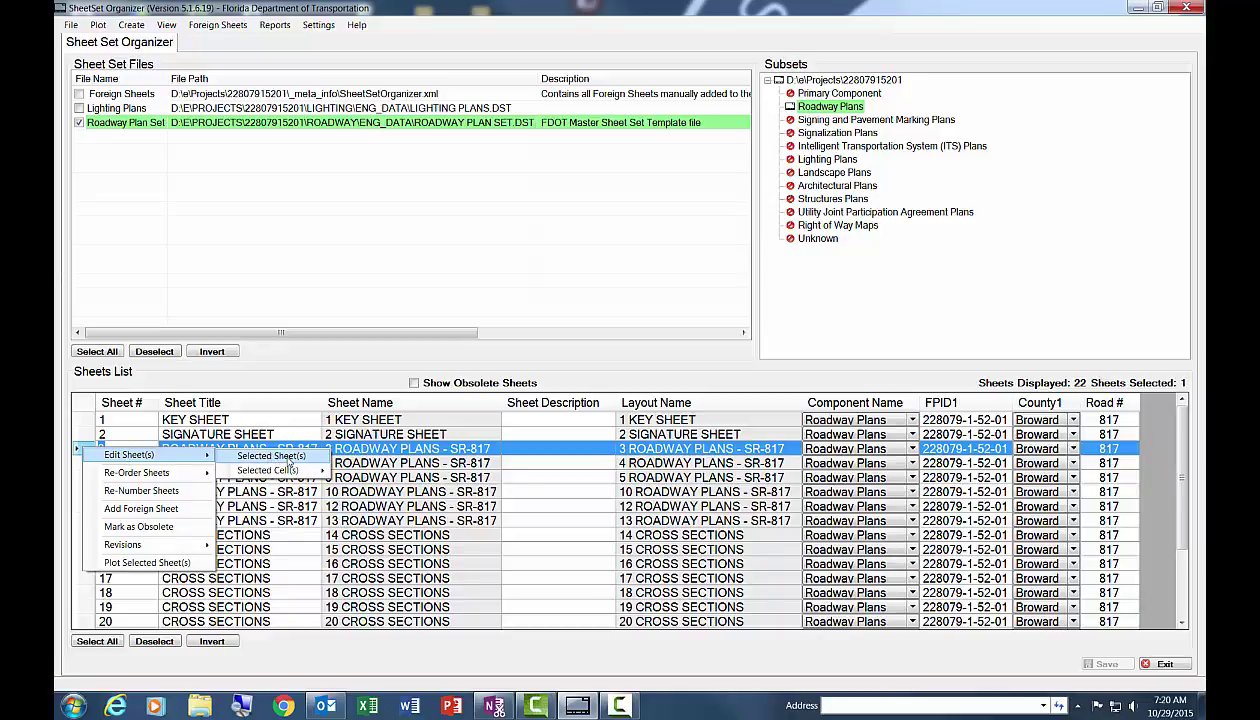
pyautogui.click(271, 456)
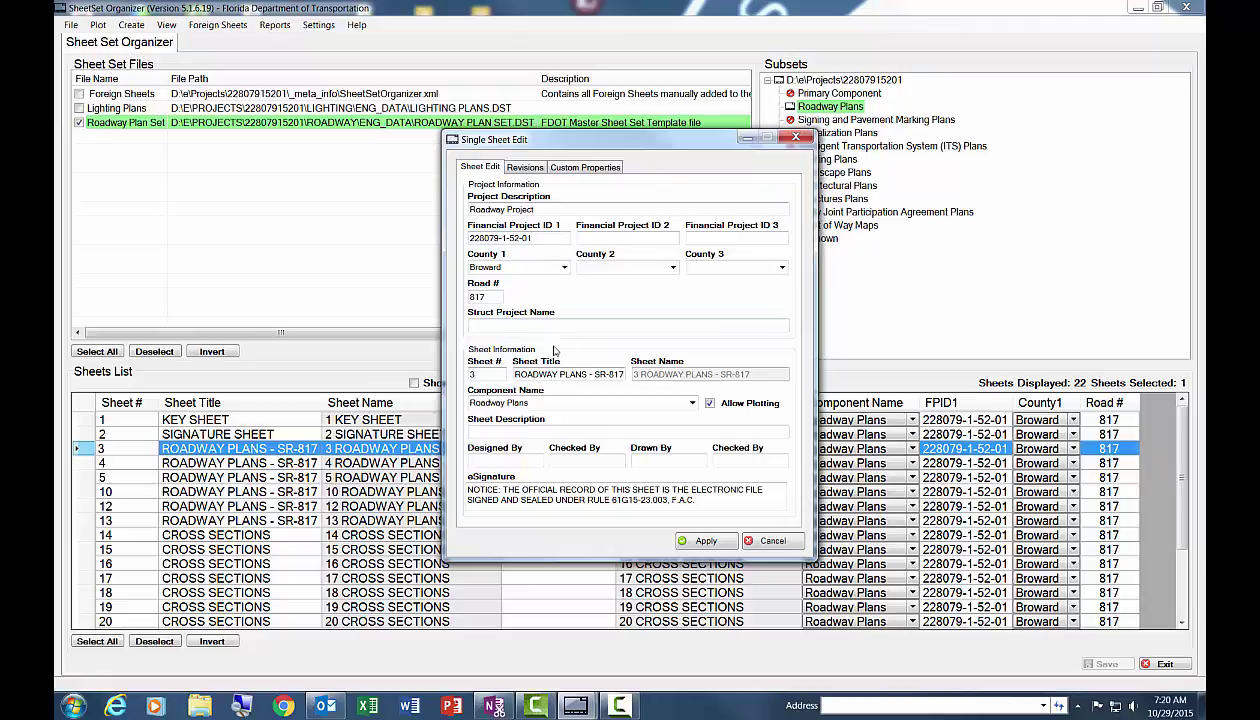
pyautogui.click(582, 167)
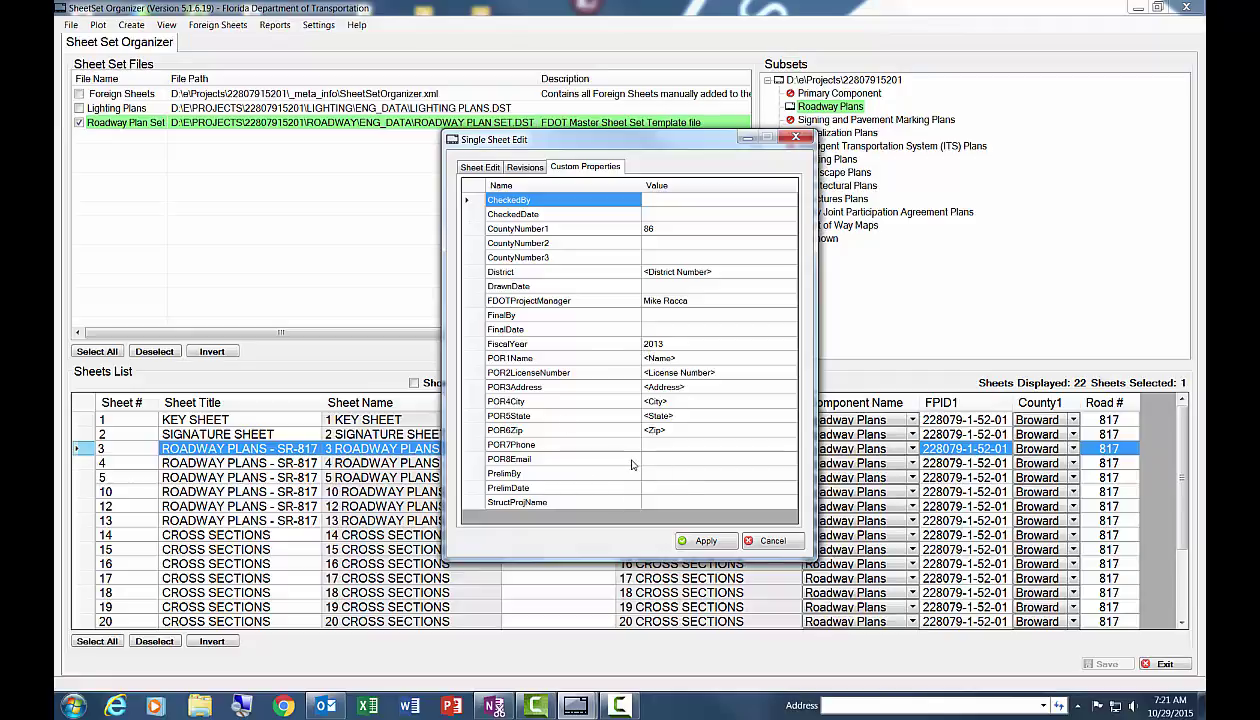
pyautogui.click(772, 540)
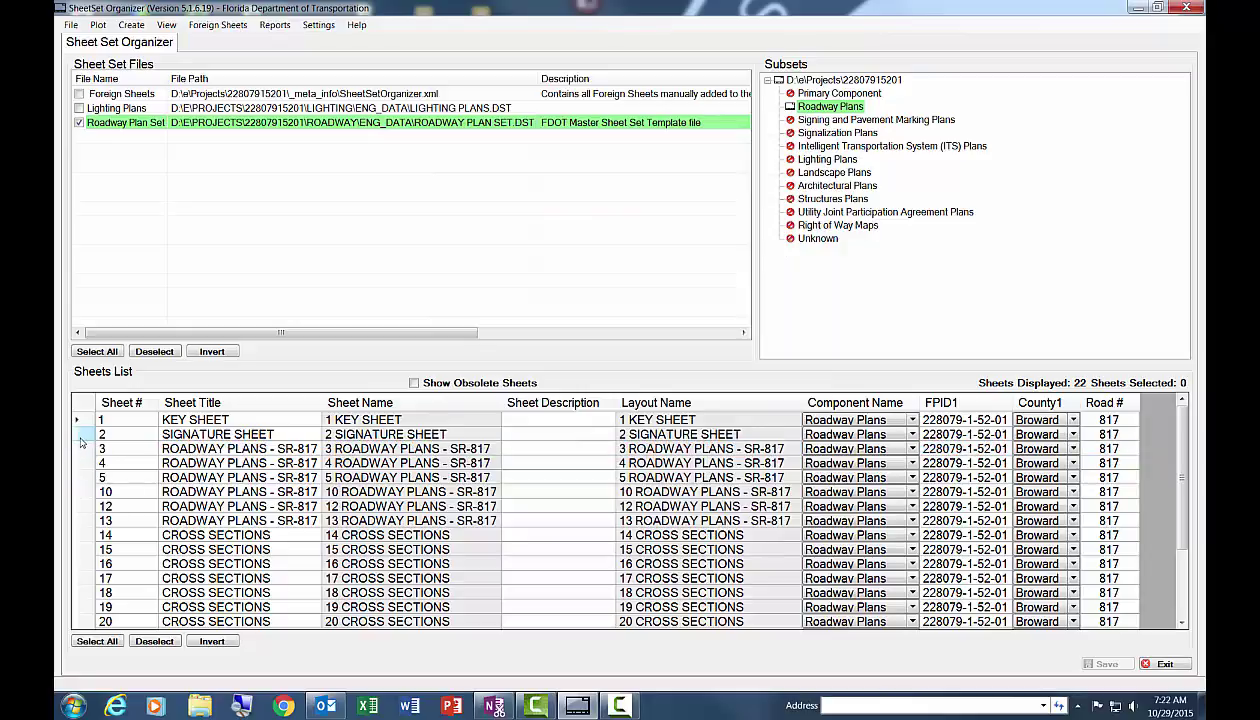
# Step: Set FPID1 to 11111 for sheets 2 through 13 with a multiple sheet edit
pyautogui.click(83, 441)
pyautogui.click(83, 441)
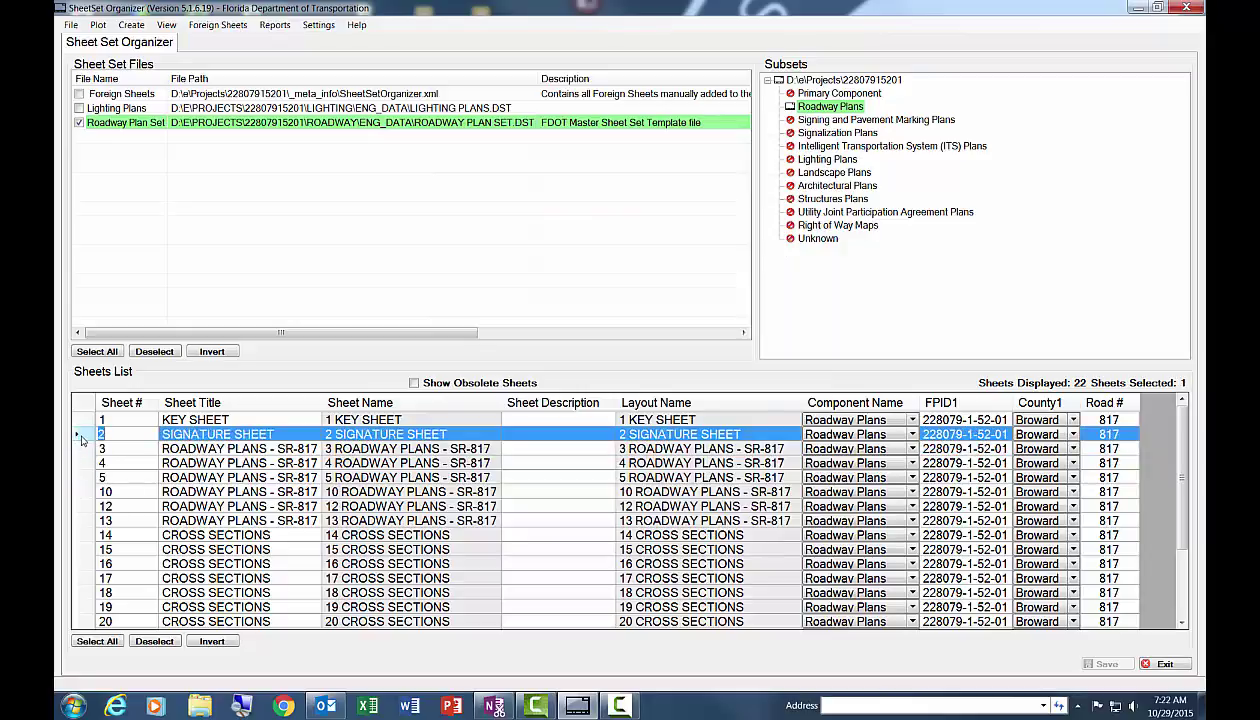
pyautogui.keyDown('shift'); pyautogui.click(82, 521); pyautogui.keyUp('shift')
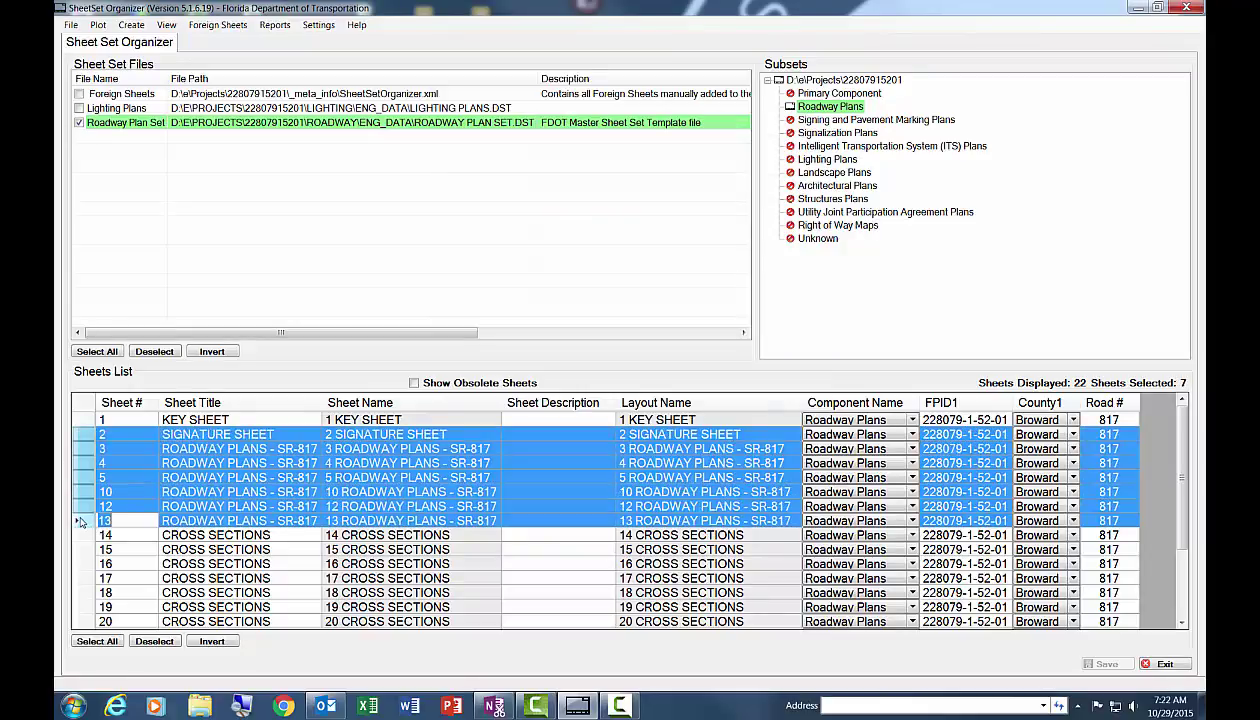
pyautogui.rightClick(84, 435)
pyautogui.moveTo(128, 438)
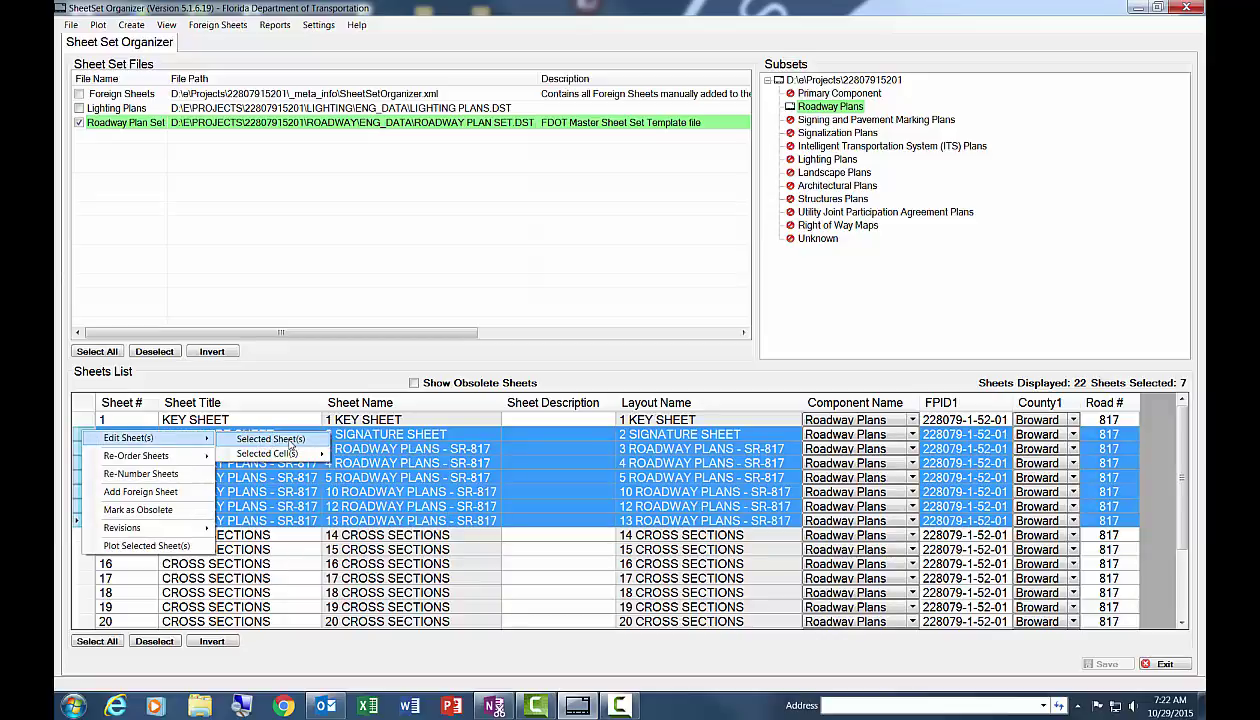
pyautogui.click(285, 440)
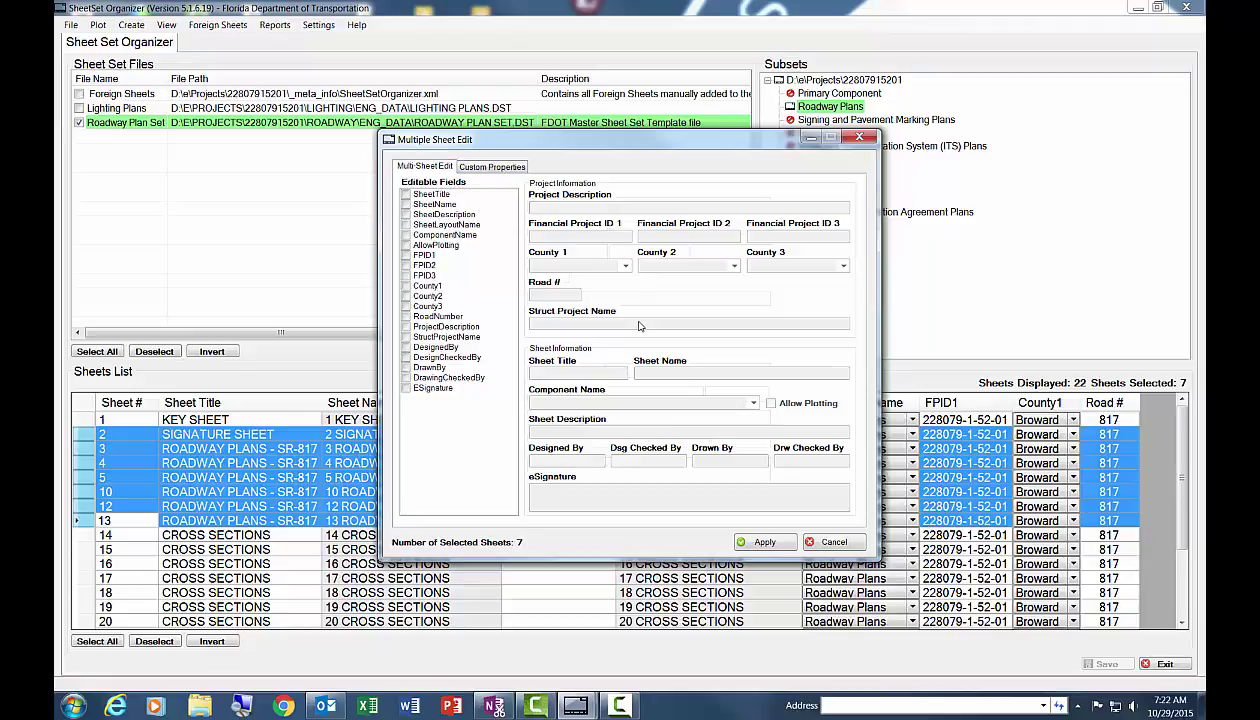
pyautogui.click(406, 255)
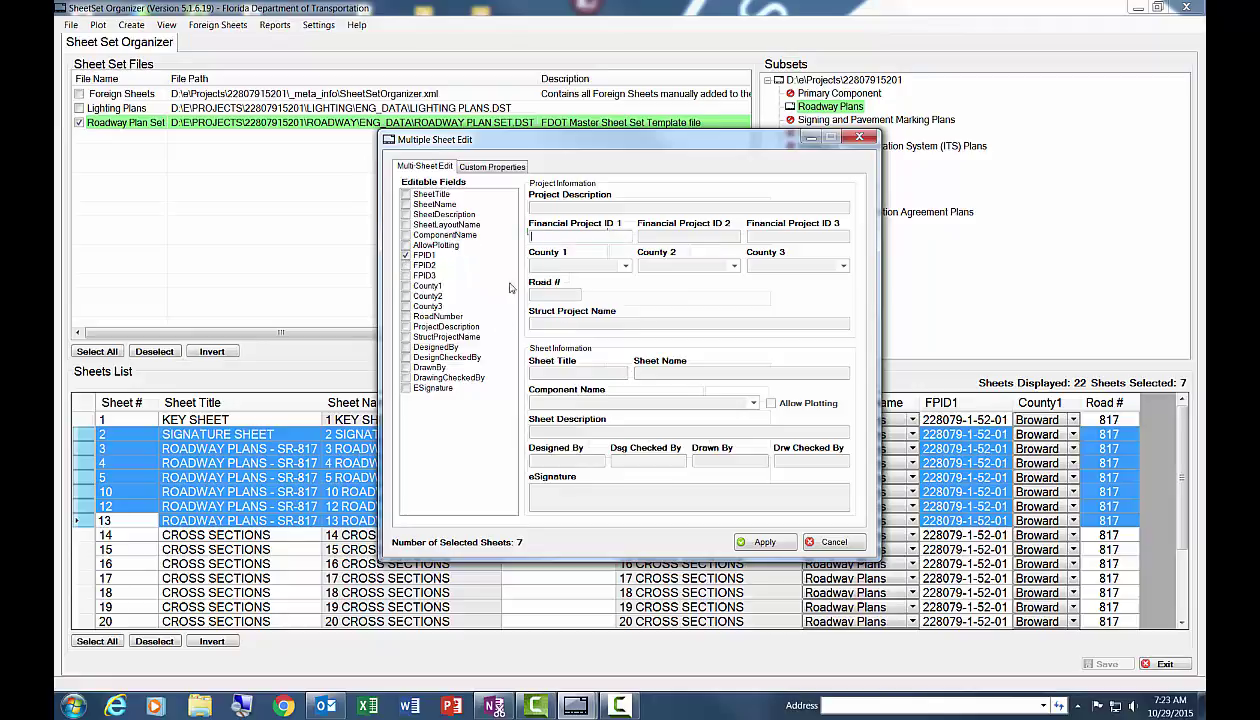
pyautogui.write('11111')
pyautogui.click(762, 541)
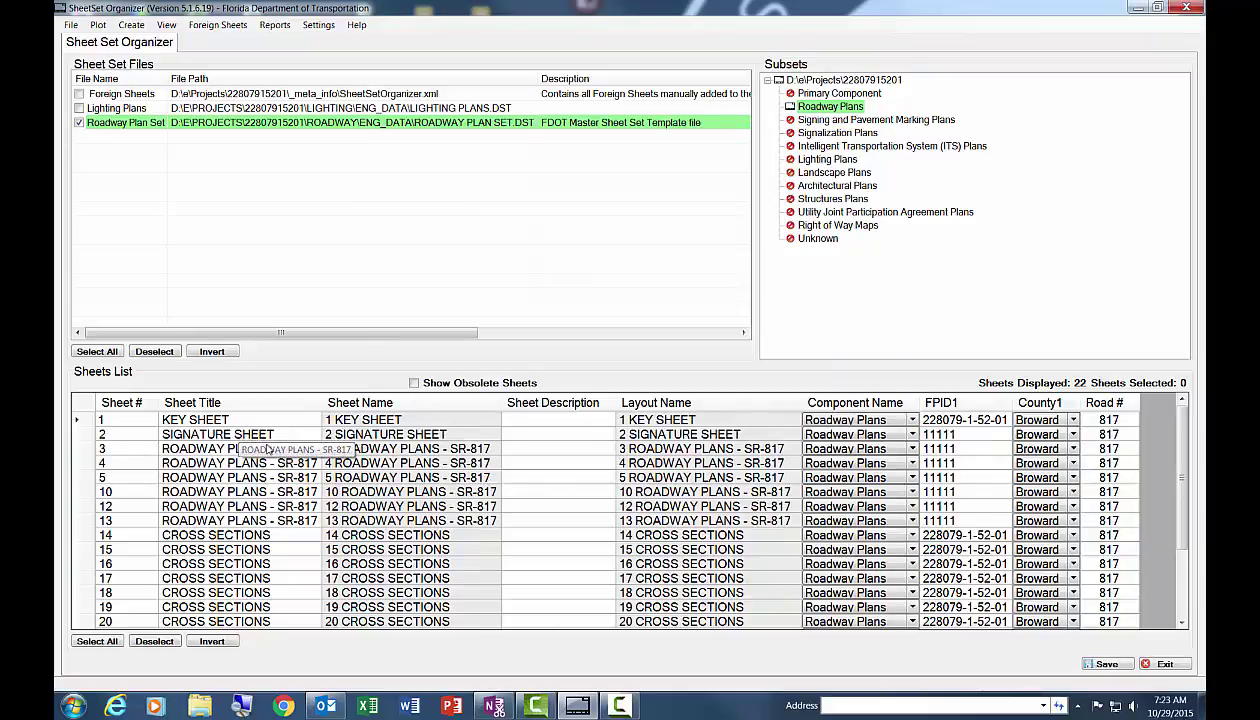
pyautogui.click(80, 434)
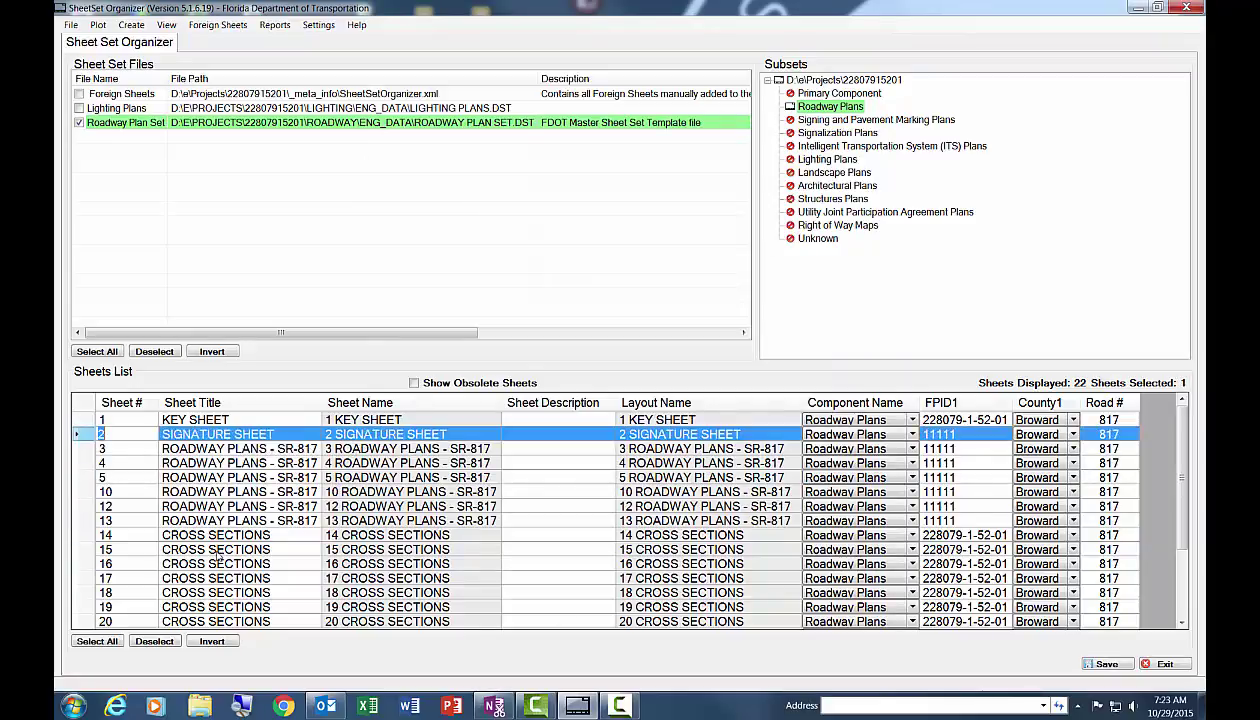
pyautogui.keyDown('shift'); pyautogui.click(84, 522); pyautogui.keyUp('shift')
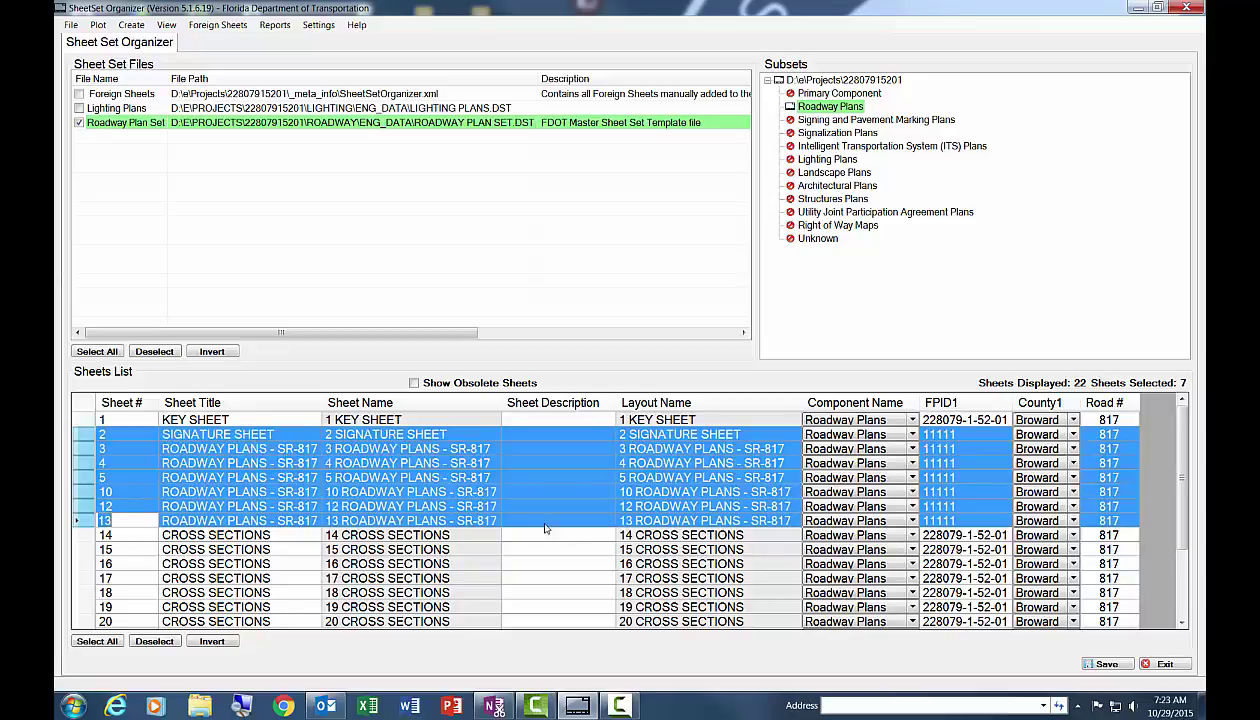
pyautogui.rightClick(87, 437)
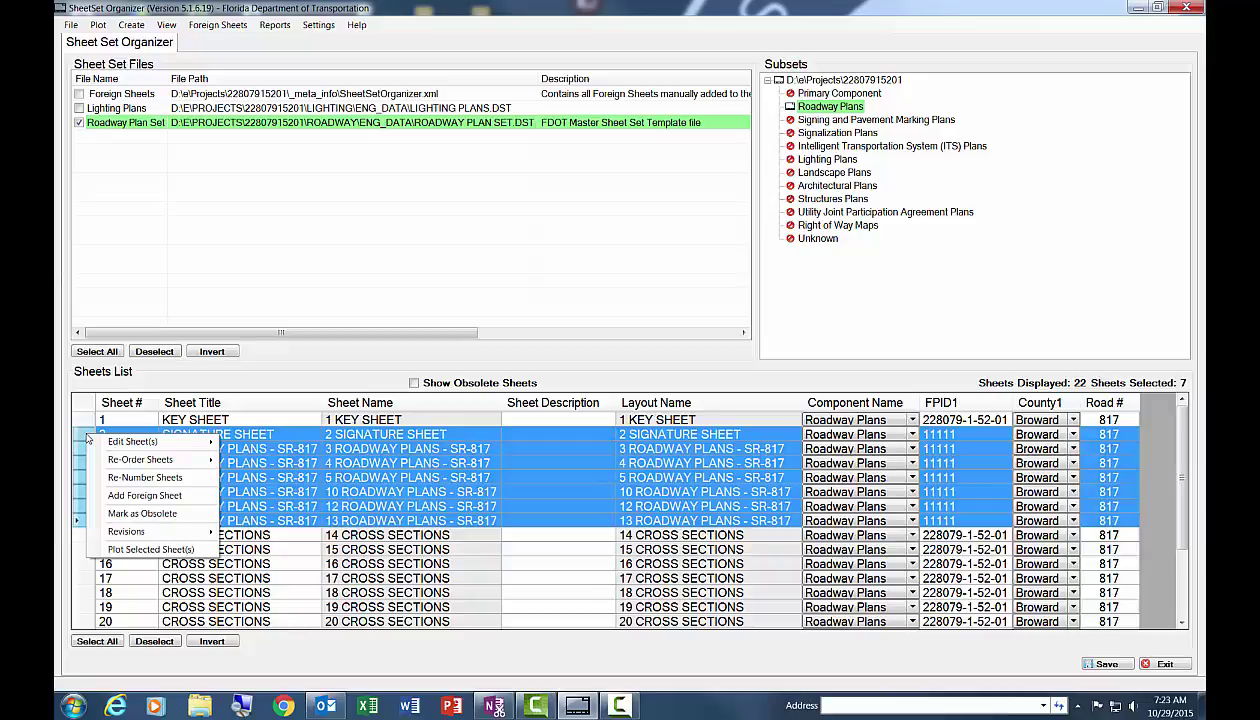
pyautogui.moveTo(150, 441)
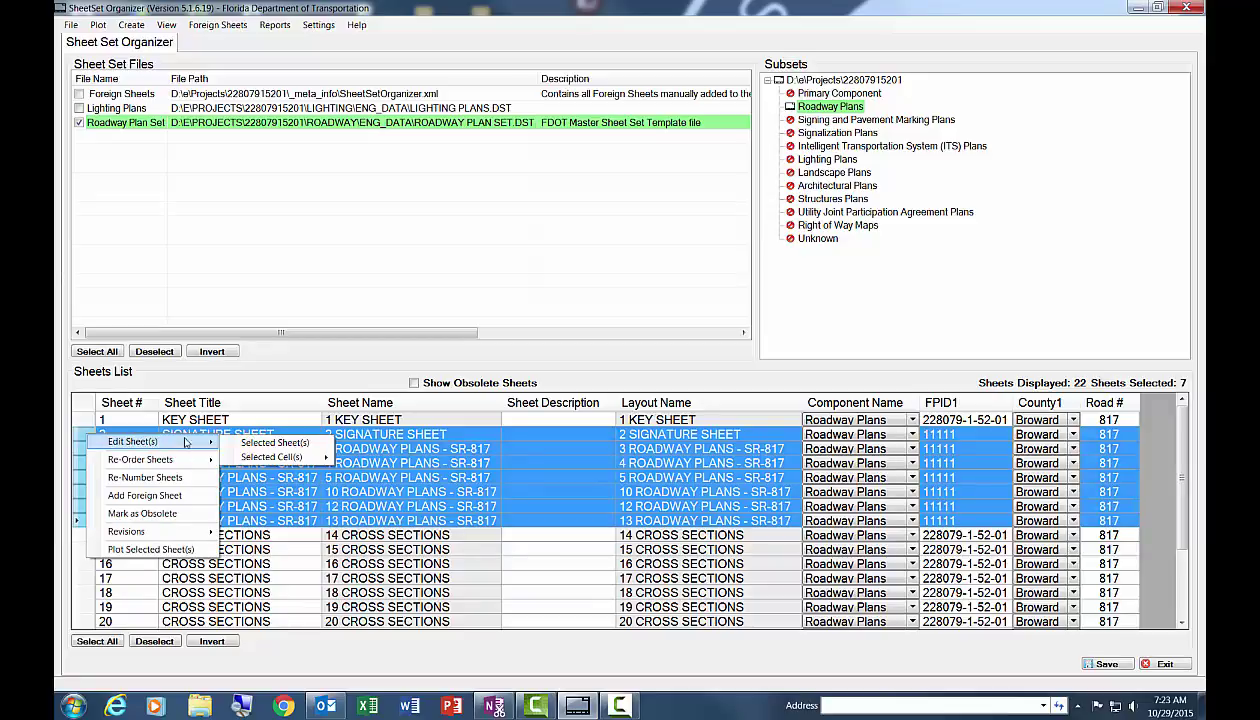
pyautogui.click(280, 444)
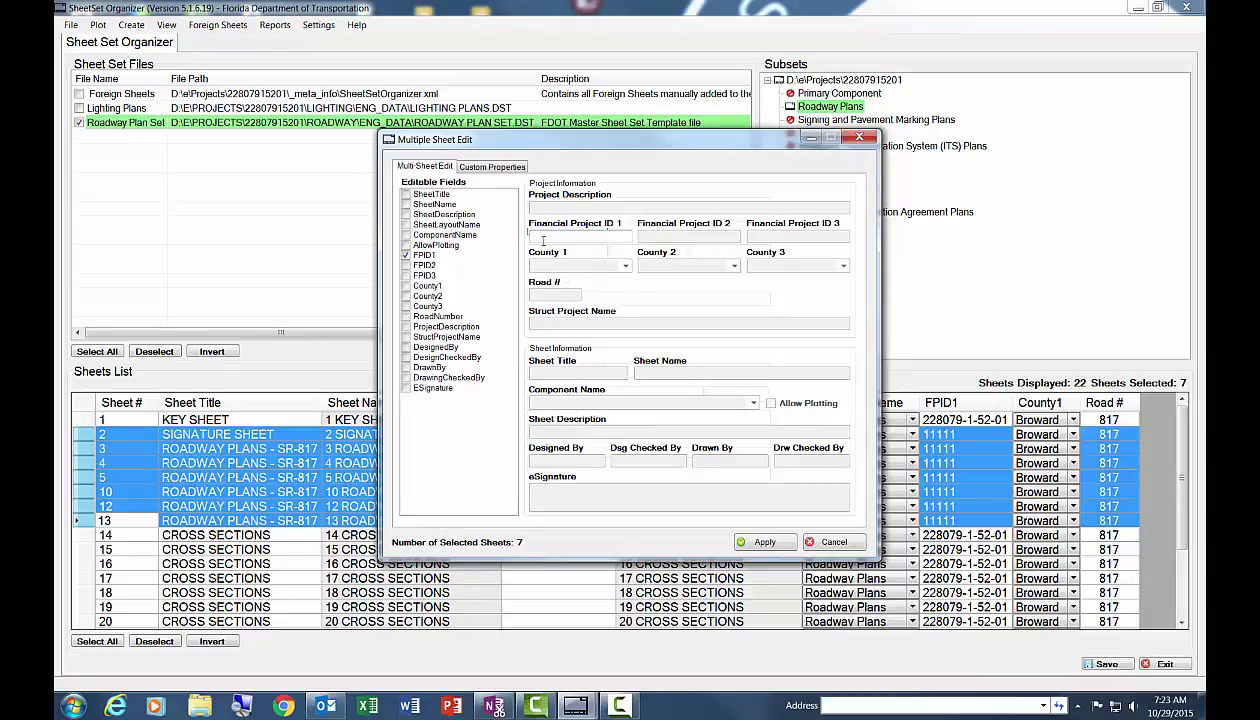
pyautogui.click(762, 541)
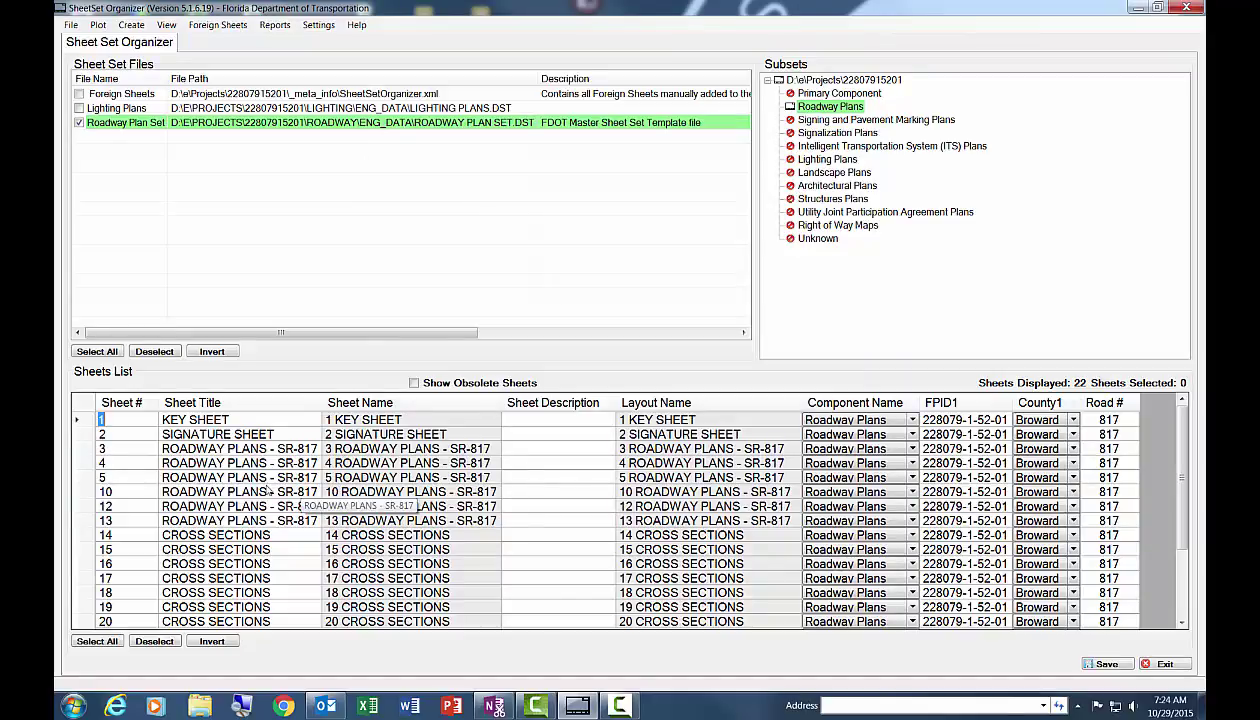
# Step: Open the Key Sheet's Sheet Title for editing with the selected-cells edit
pyautogui.rightClick(88, 419)
pyautogui.moveTo(129, 425)
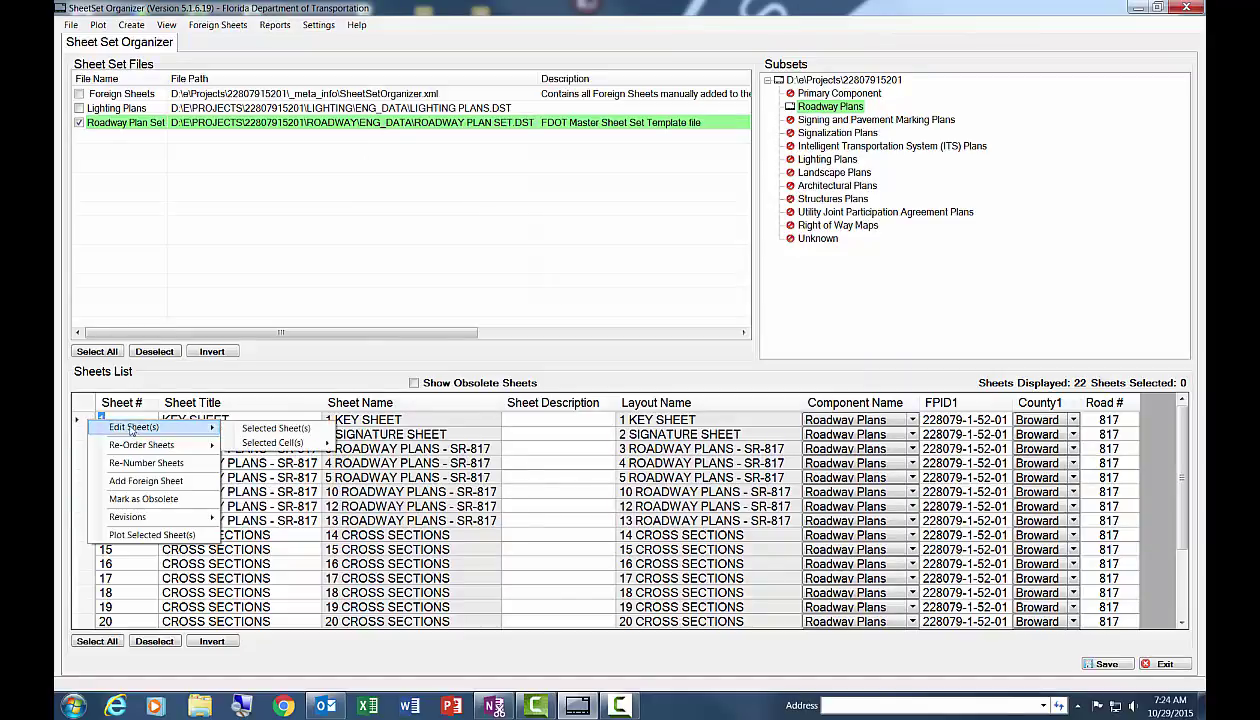
pyautogui.moveTo(260, 442)
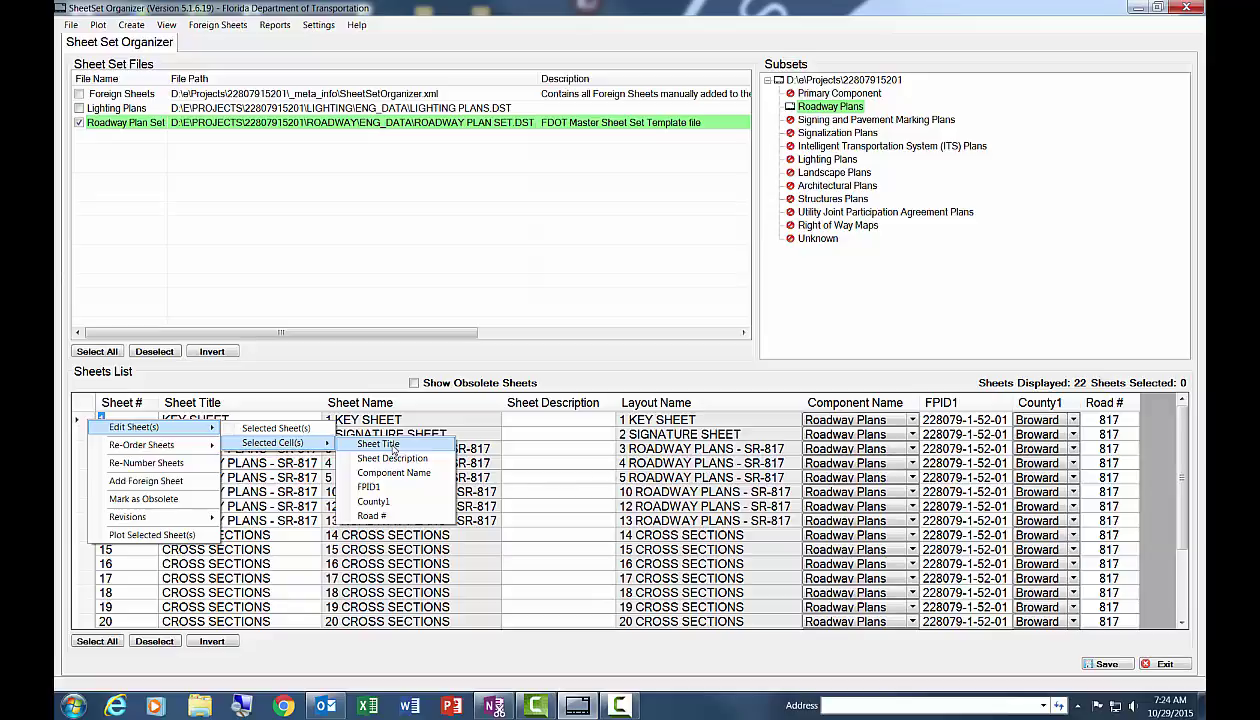
pyautogui.click(392, 446)
pyautogui.press('Return')
pyautogui.click(85, 422)
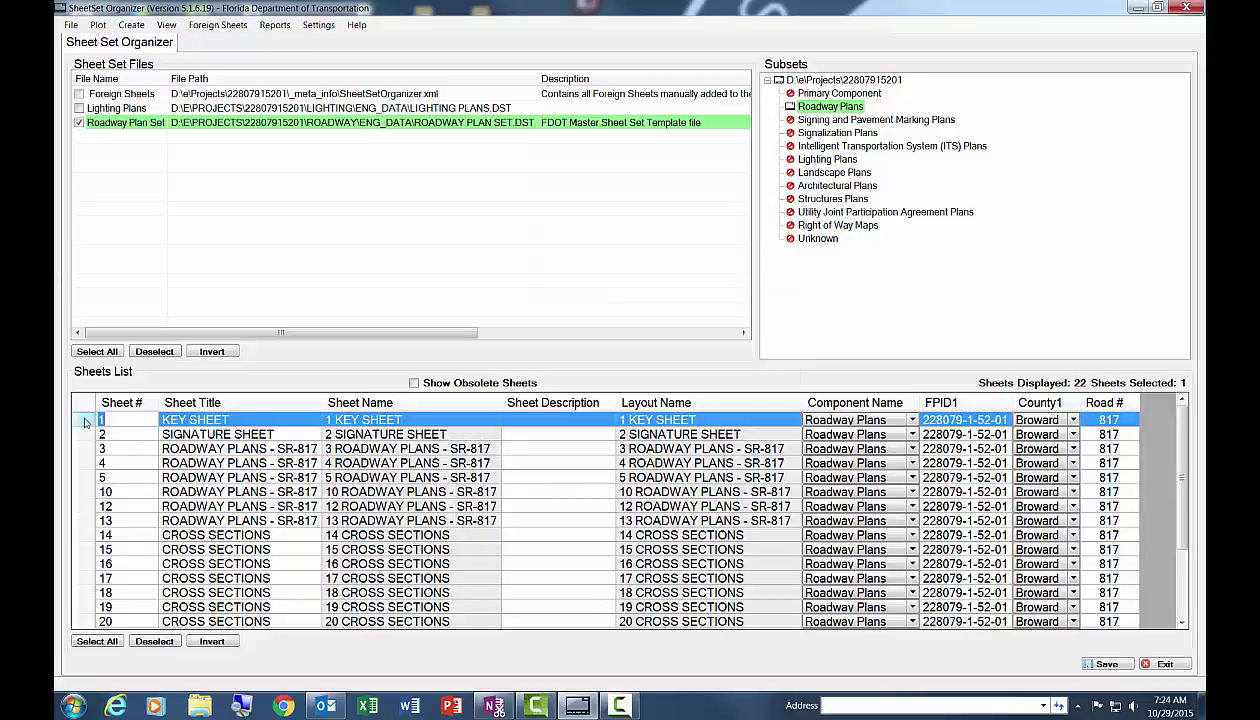
pyautogui.rightClick(85, 422)
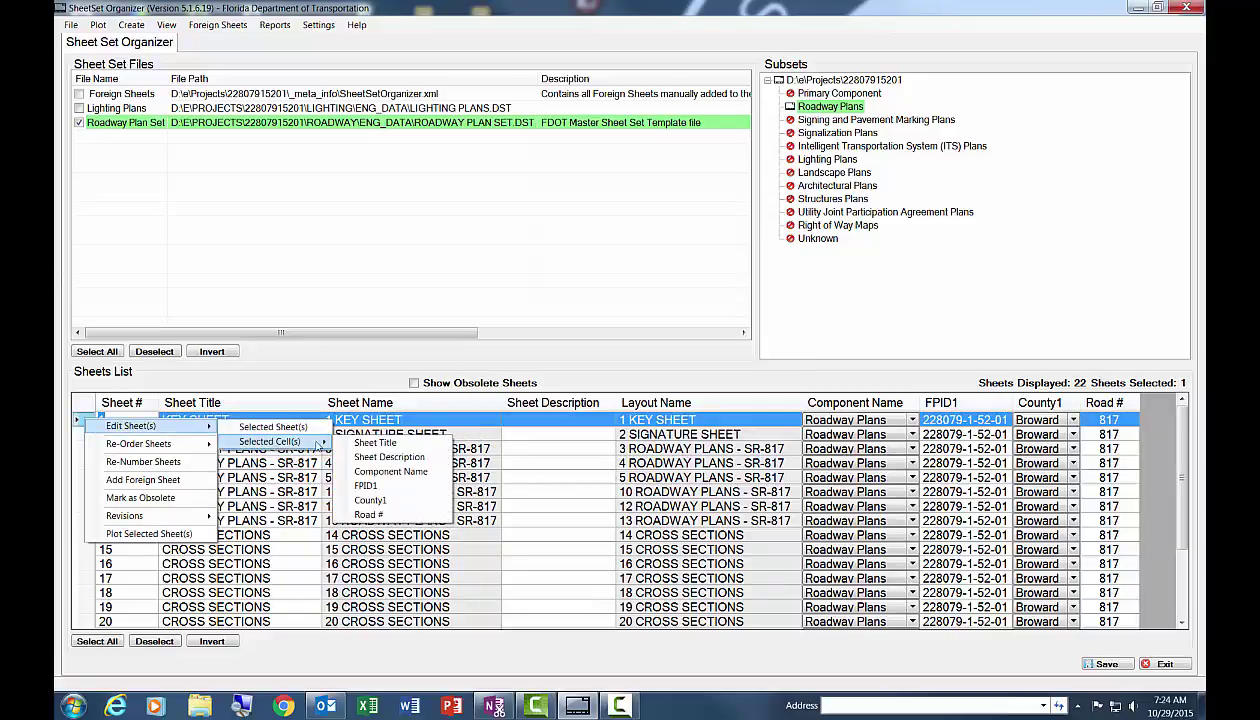
pyautogui.click(409, 450)
pyautogui.click(85, 422)
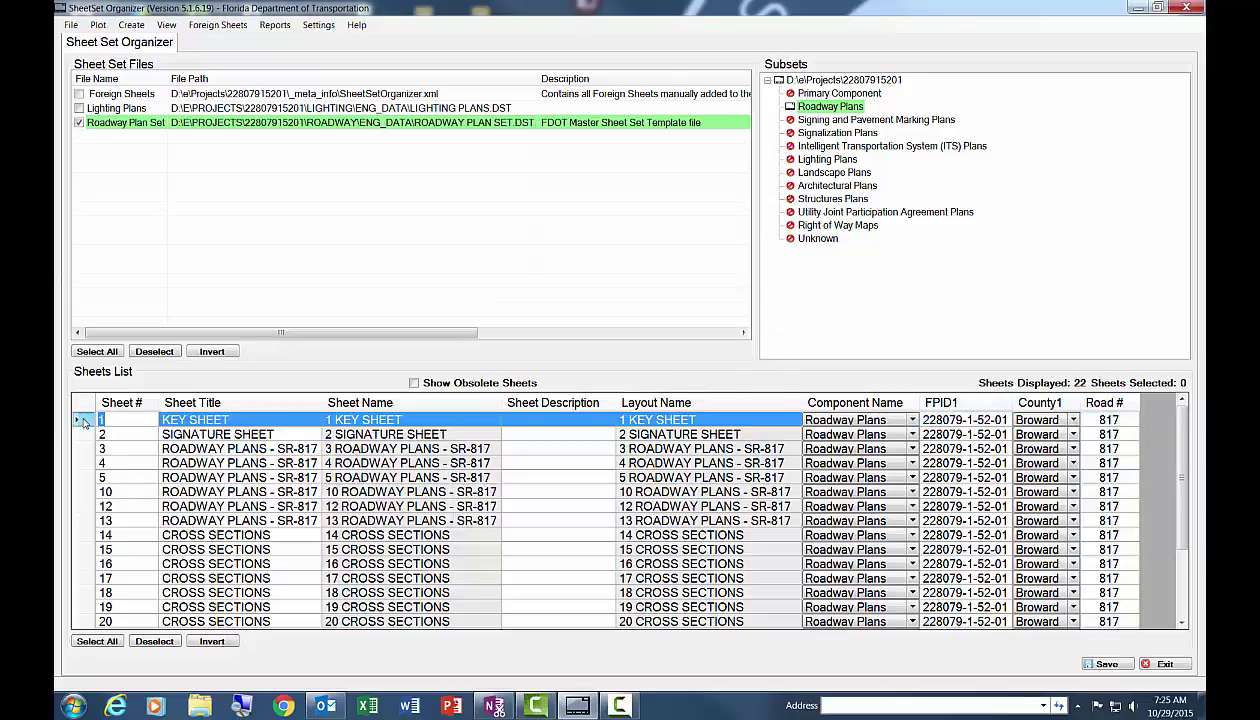
pyautogui.rightClick(85, 422)
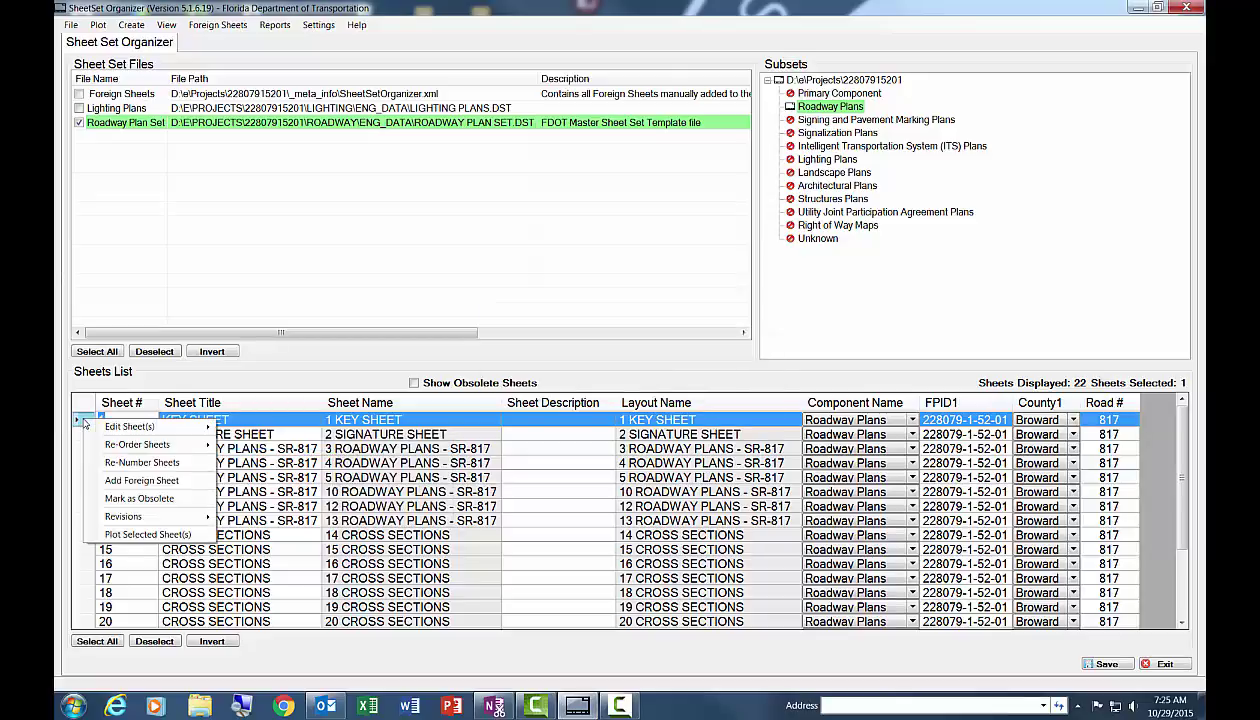
pyautogui.moveTo(130, 426)
pyautogui.moveTo(290, 442)
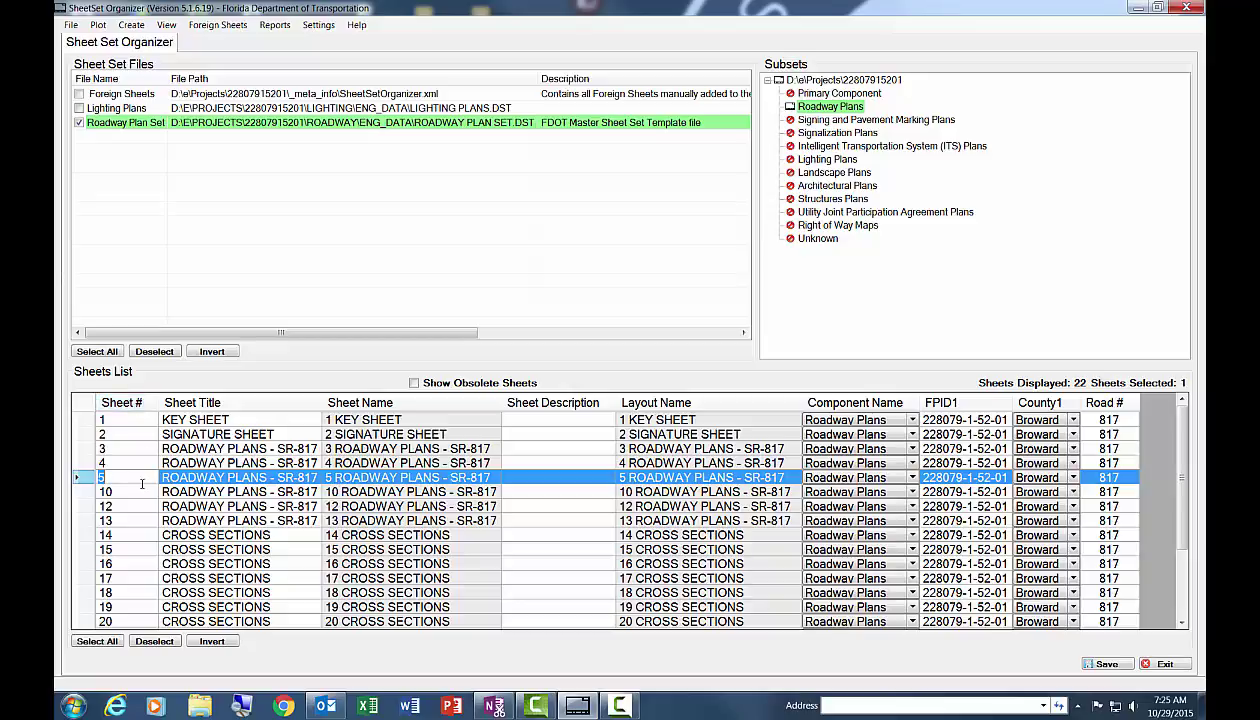
pyautogui.scroll(-3, 143, 485)
pyautogui.scroll(-1, 143, 489)
pyautogui.scroll(3, 125, 430)
# Step: Move sheet 10 up one position in the sheets list, above sheet 5
pyautogui.click(84, 493)
pyautogui.rightClick(84, 494)
pyautogui.moveTo(122, 518)
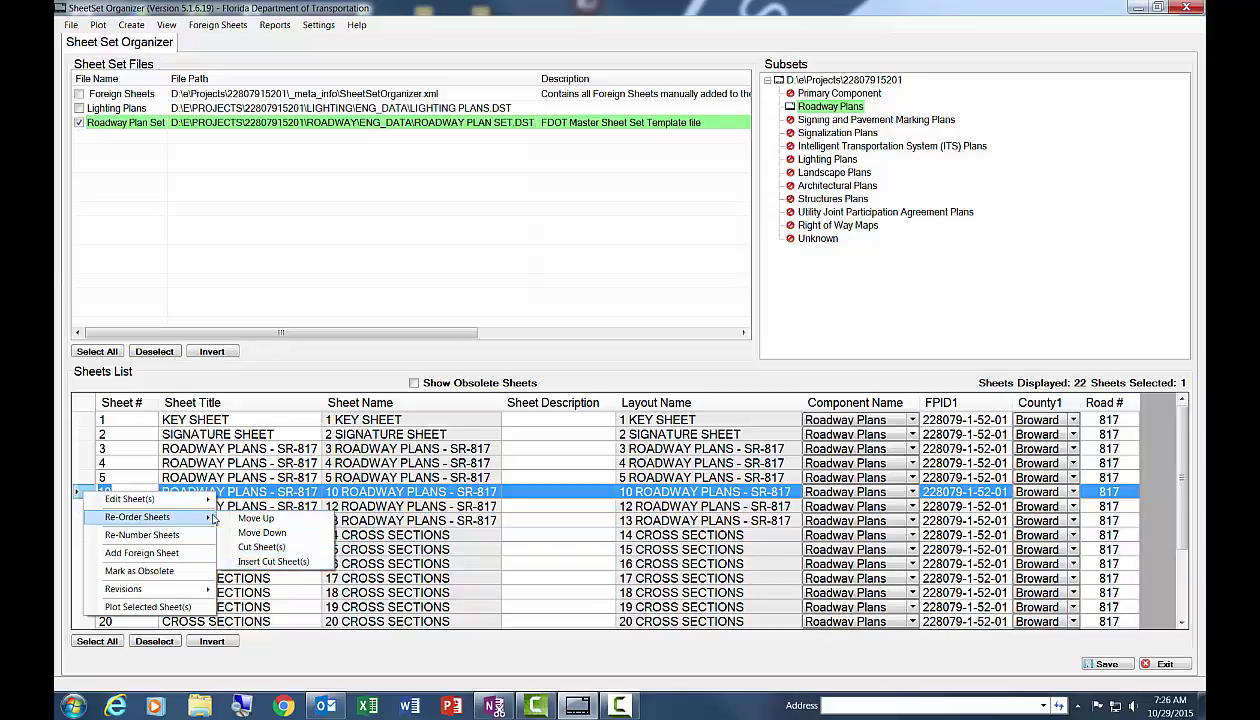
pyautogui.click(83, 460)
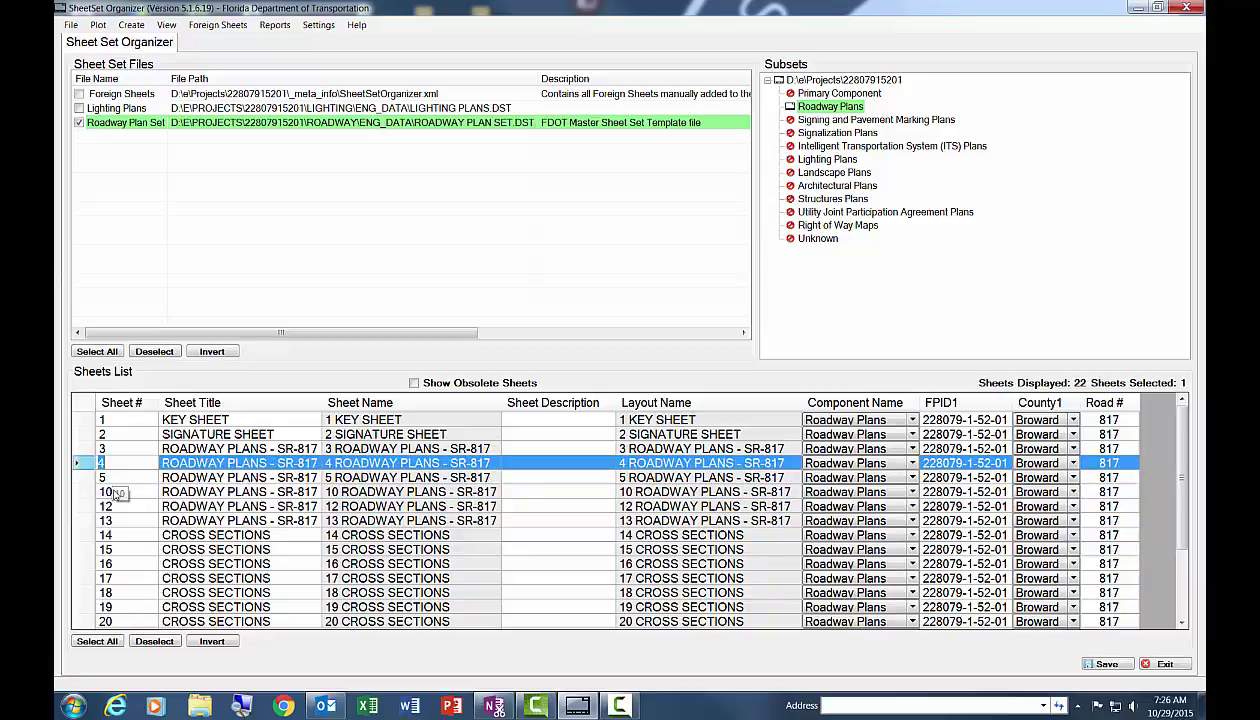
pyautogui.click(85, 492)
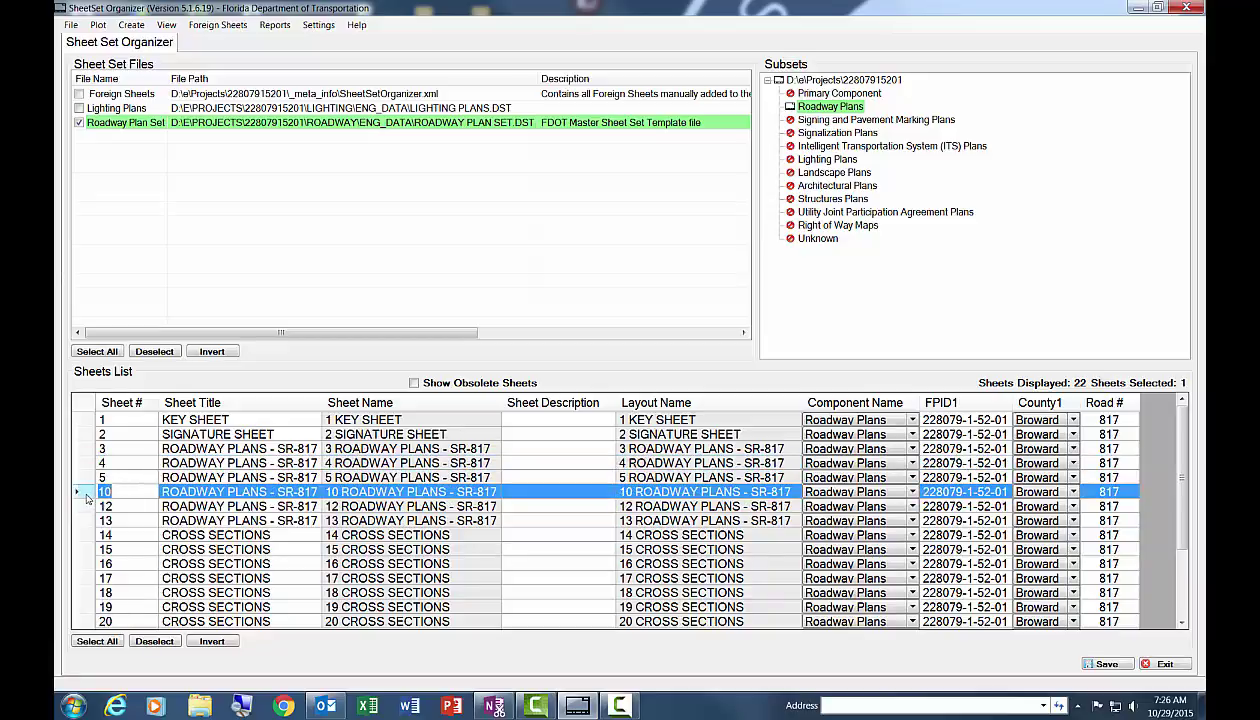
pyautogui.rightClick(87, 497)
pyautogui.moveTo(127, 518)
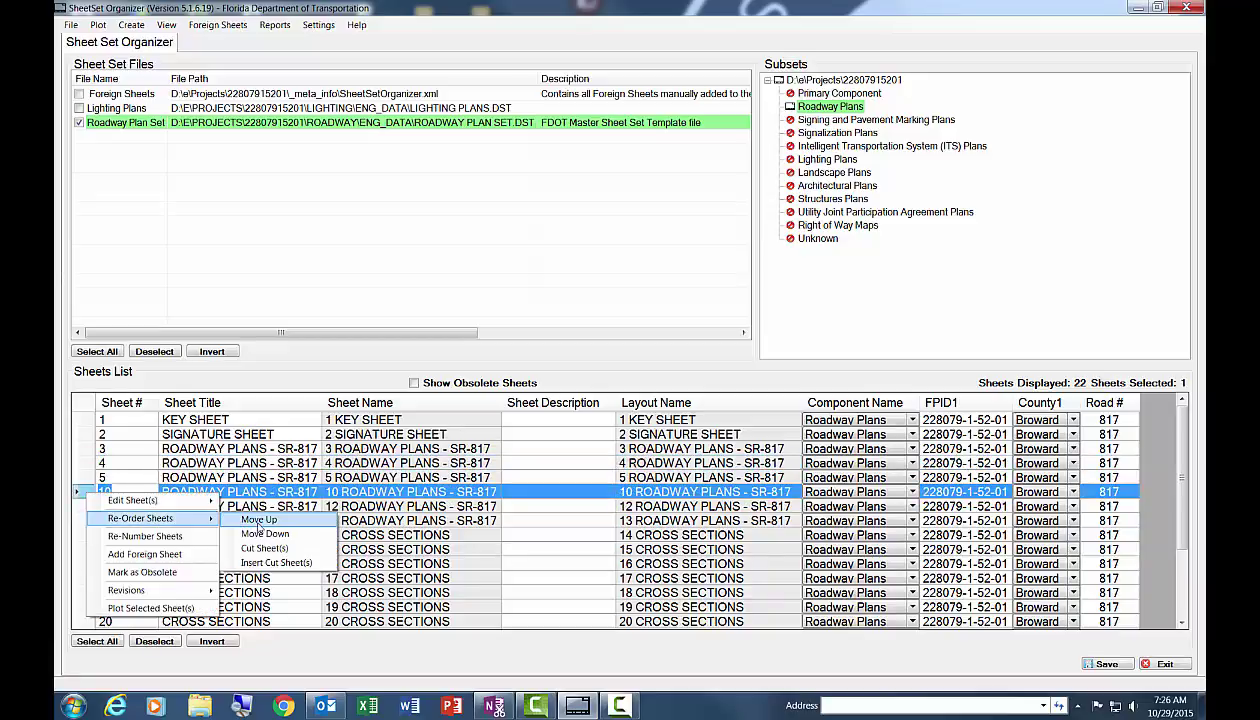
pyautogui.click(250, 520)
pyautogui.click(80, 507)
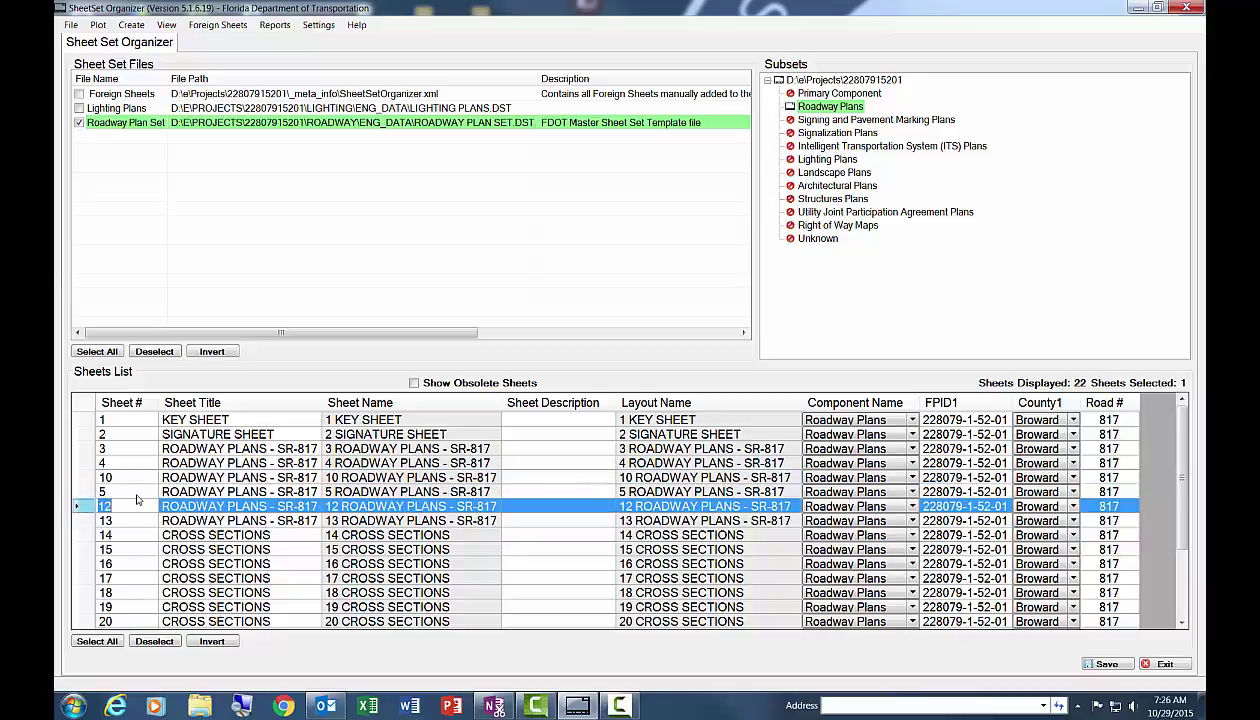
pyautogui.moveTo(137, 500)
pyautogui.mouseDown()
pyautogui.moveTo(126, 402)
pyautogui.moveTo(116, 488)
pyautogui.mouseUp()
pyautogui.click(131, 522)
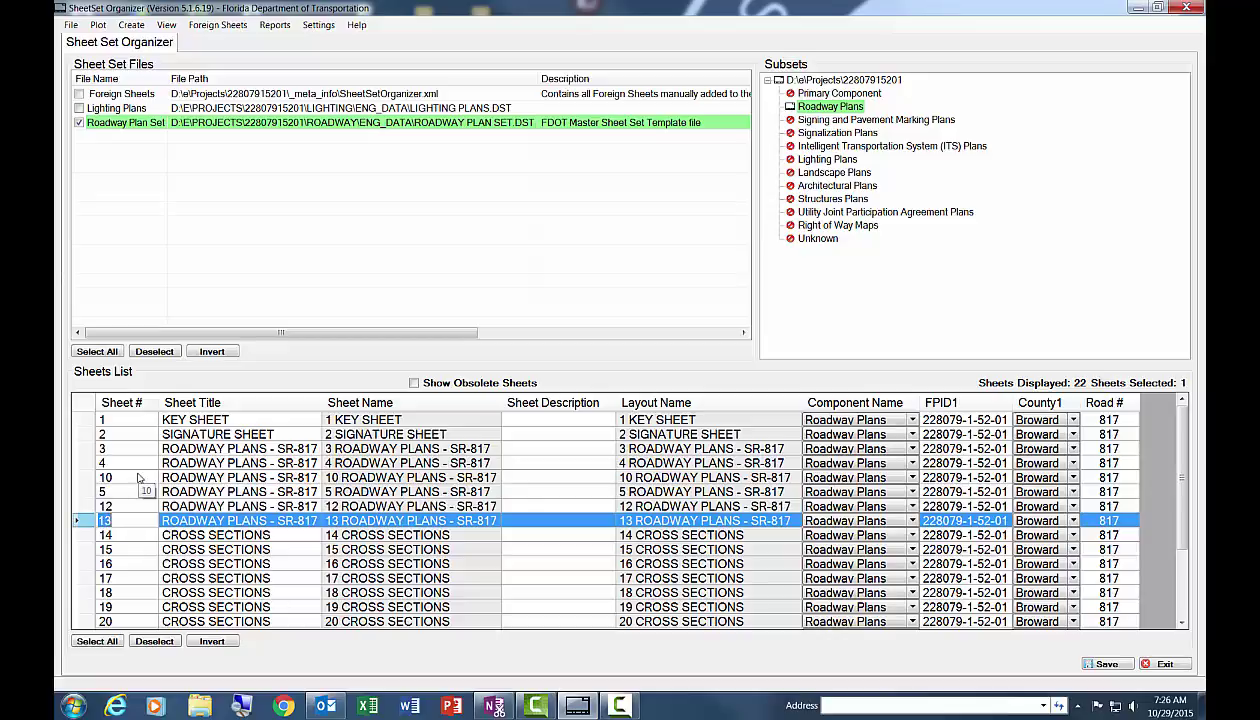
# Step: Move sheet 5 back up one position, above sheet 10
pyautogui.click(87, 492)
pyautogui.rightClick(87, 492)
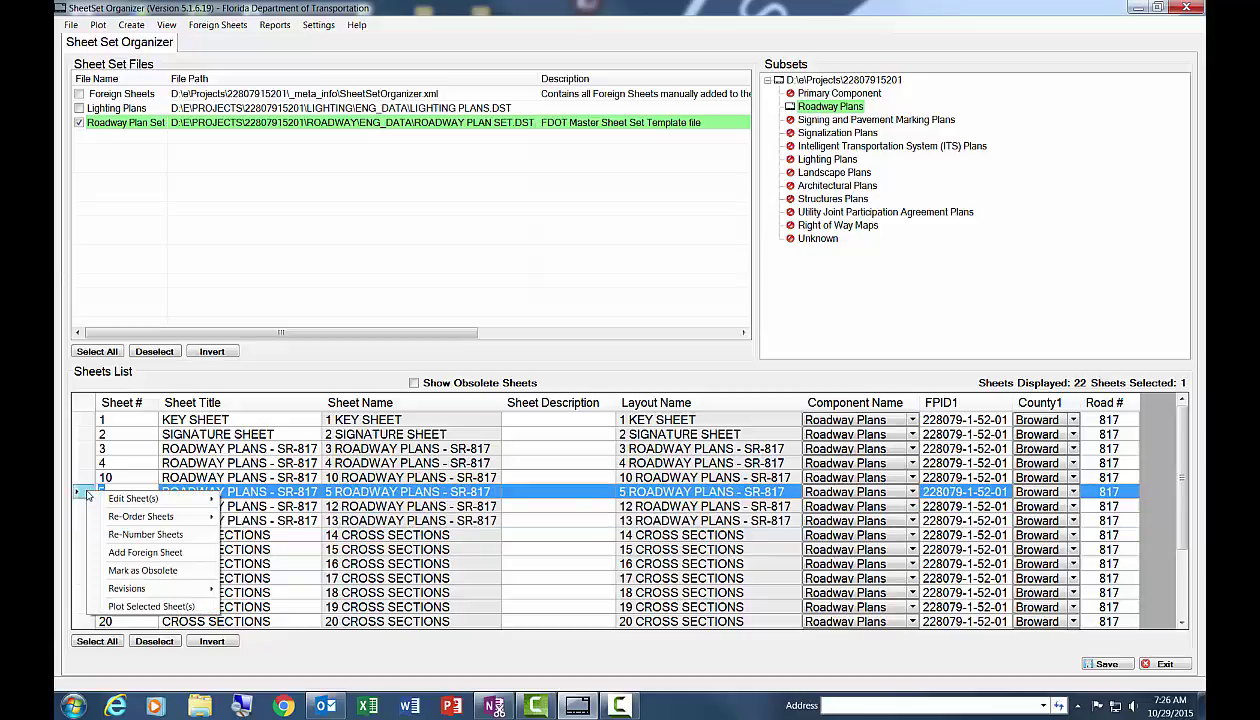
pyautogui.moveTo(140, 516)
pyautogui.click(257, 518)
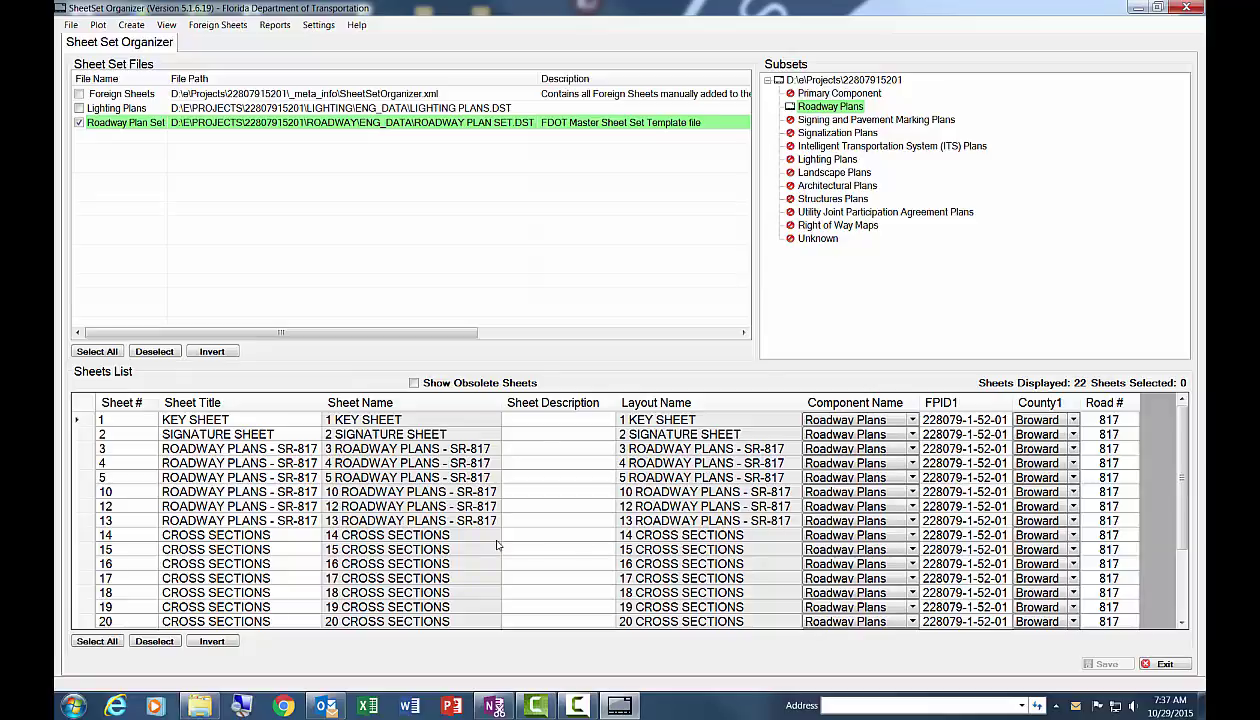
pyautogui.scroll(-3, 413, 522)
pyautogui.scroll(2, 413, 522)
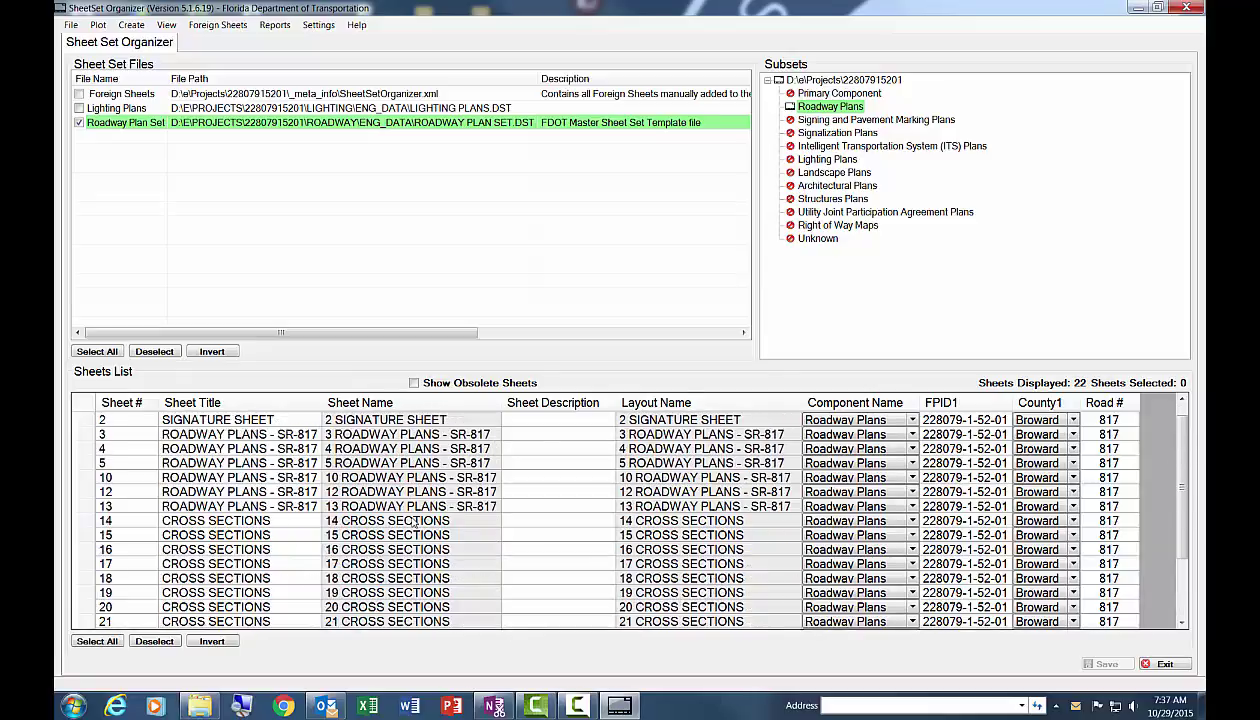
pyautogui.scroll(1, 413, 522)
pyautogui.scroll(-1, 413, 522)
pyautogui.scroll(1, 413, 522)
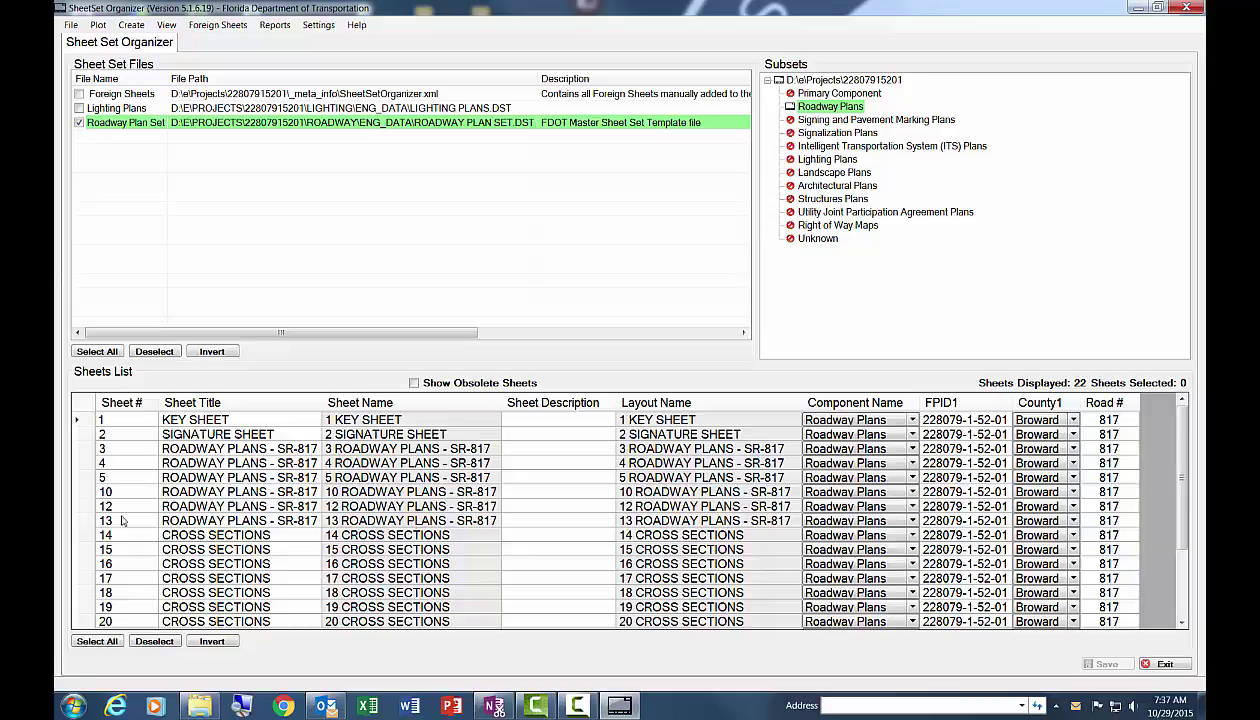
# Step: Start adding a foreign sheet with sheet 5 selected, using brow_c.pdf from the project's Symb folder as its file
pyautogui.rightClick(85, 497)
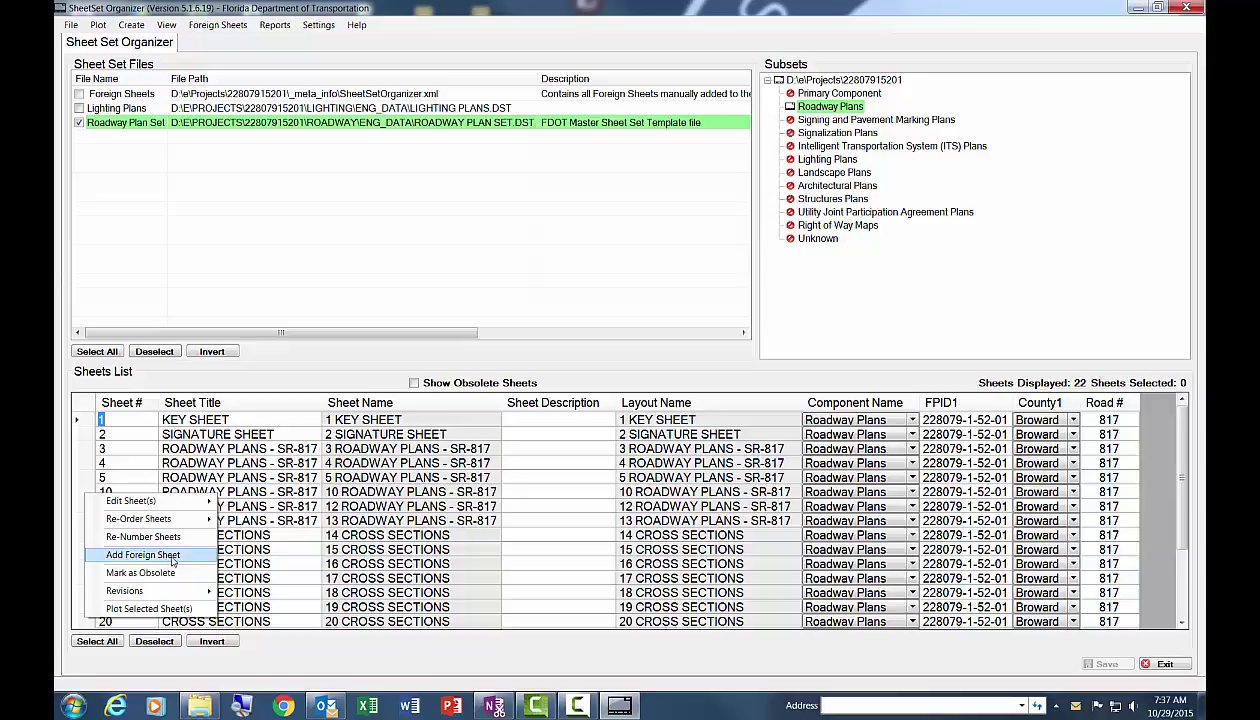
pyautogui.click(86, 480)
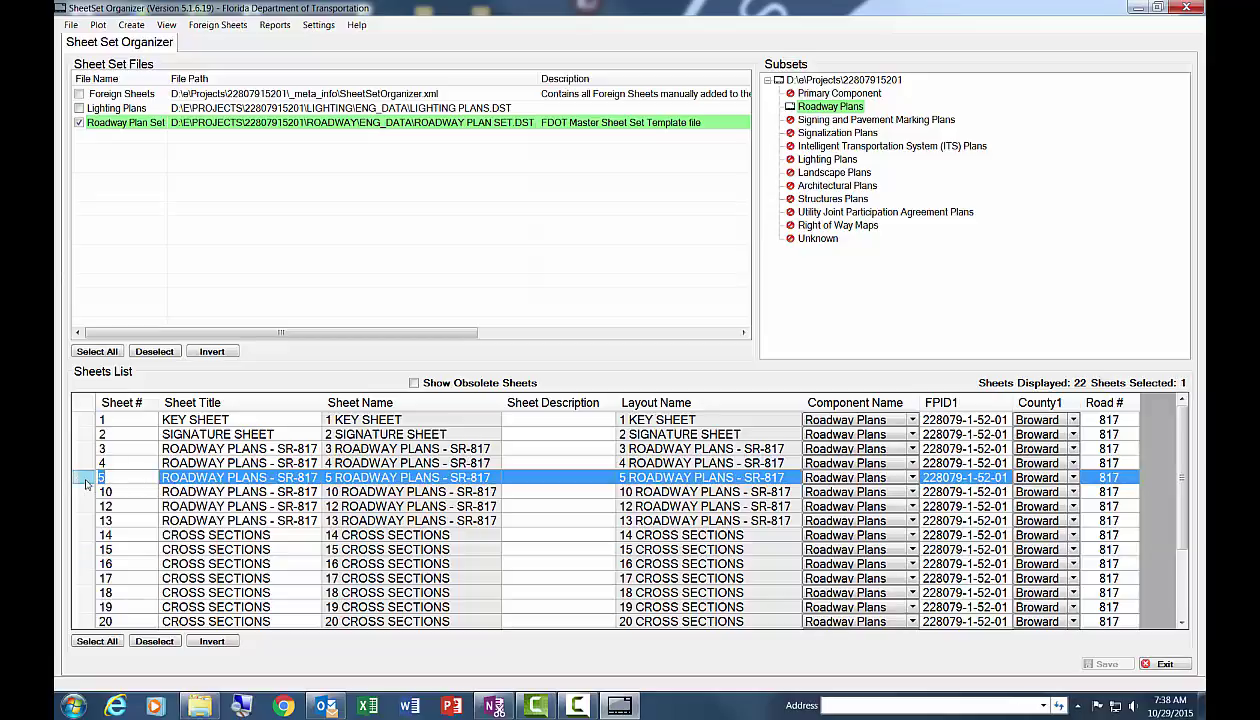
pyautogui.rightClick(166, 546)
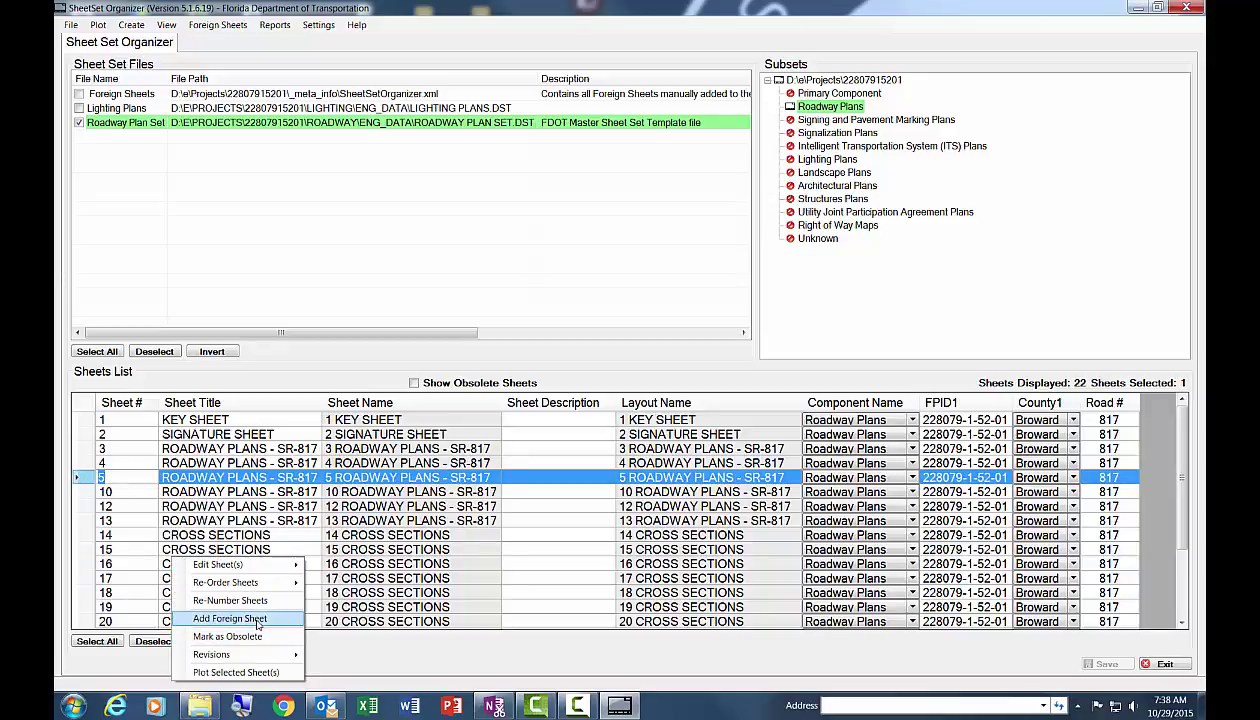
pyautogui.click(210, 609)
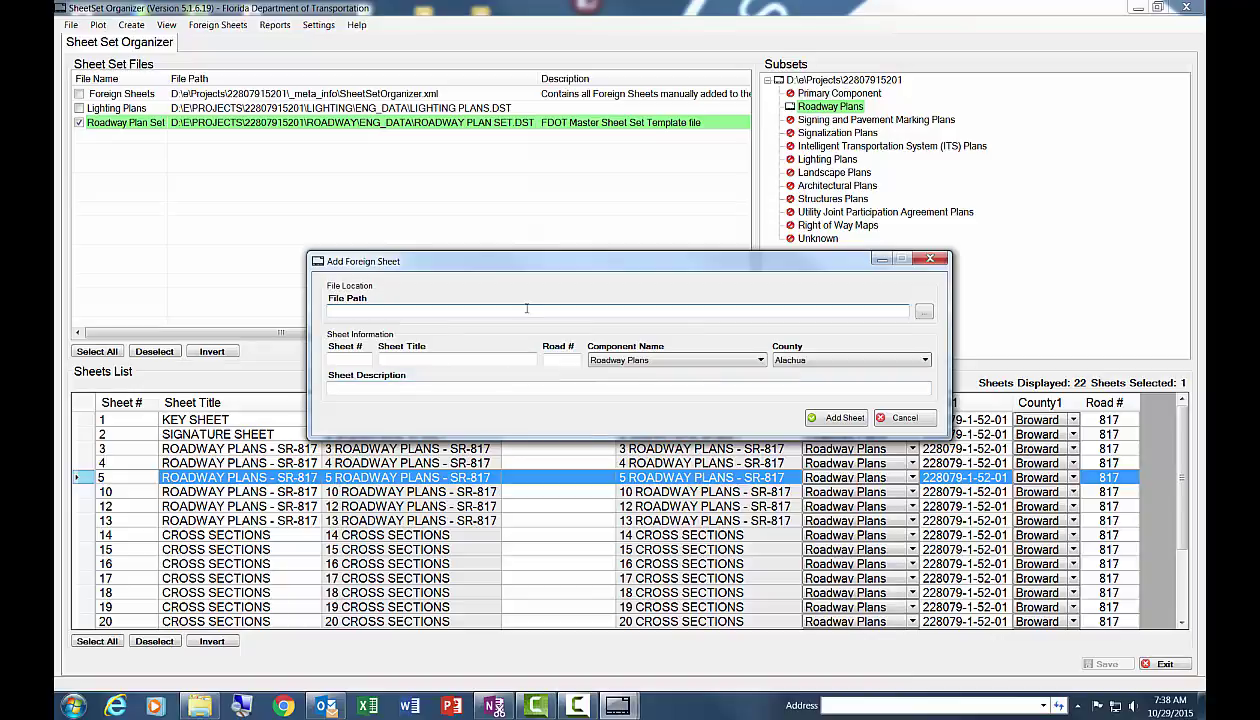
pyautogui.click(923, 314)
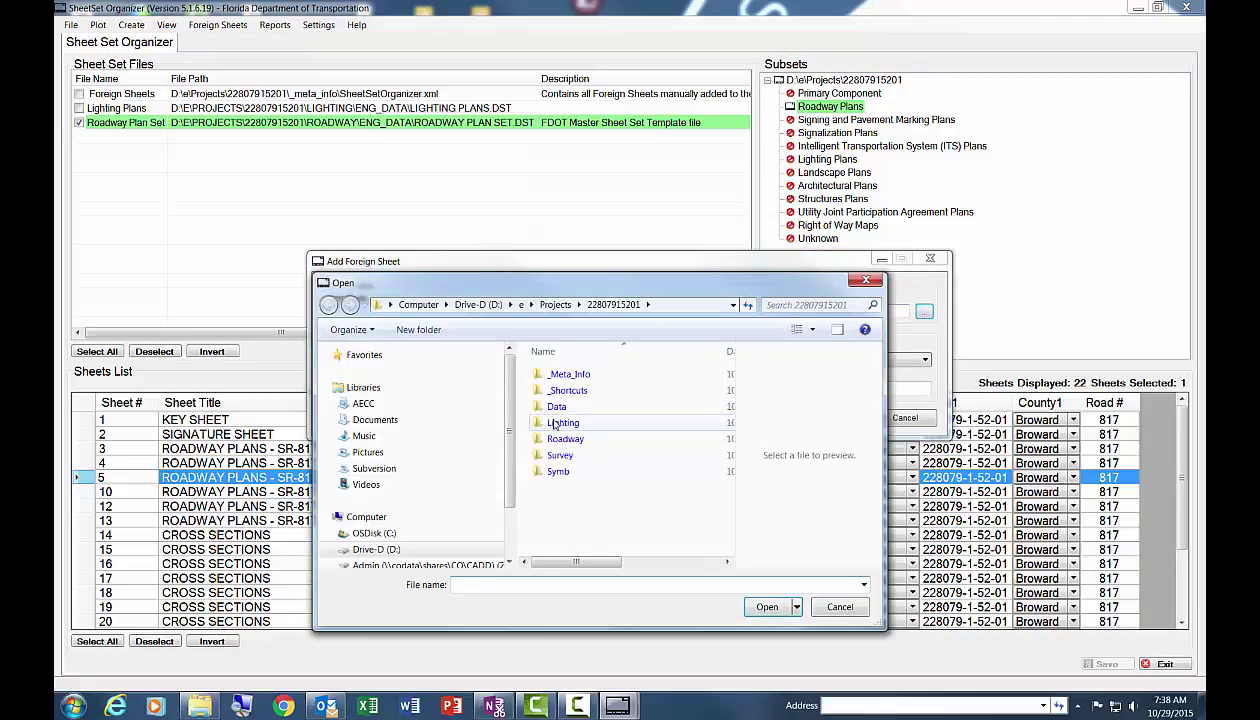
pyautogui.doubleClick(558, 472)
pyautogui.click(568, 374)
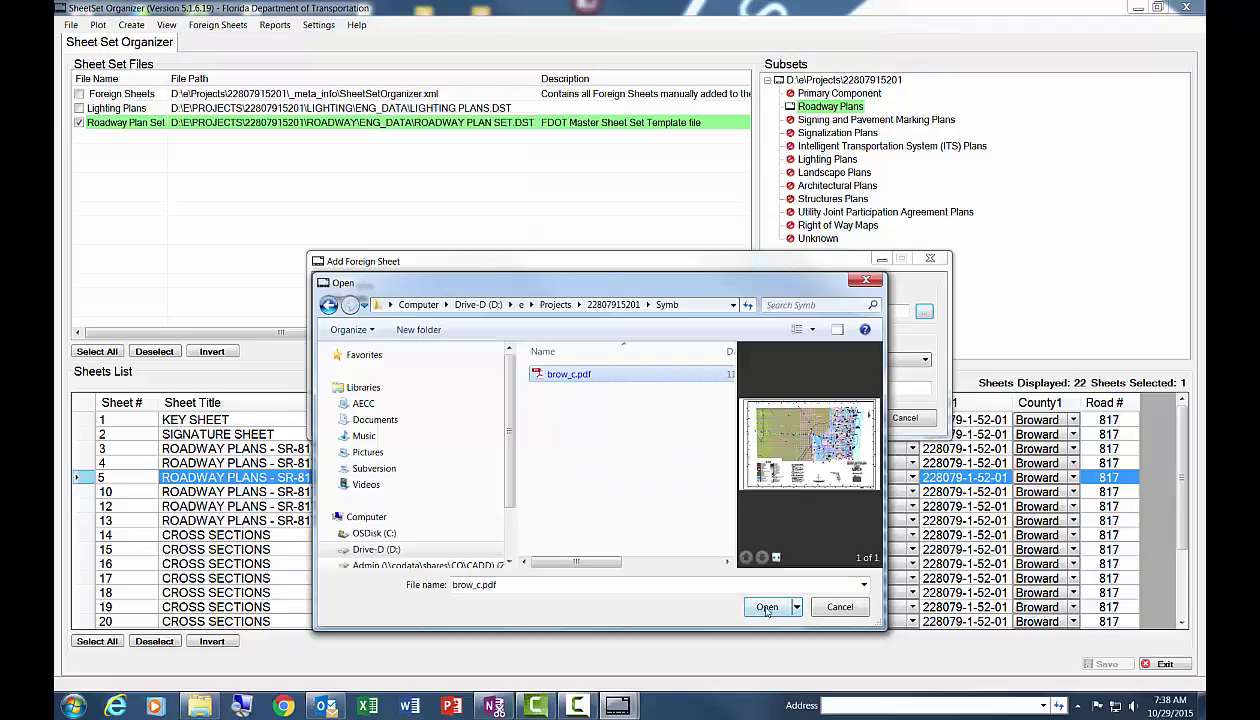
pyautogui.click(767, 608)
# Step: Add the foreign sheet as sheet 6 with title County Map, road number SR817 and county Broward
pyautogui.click(360, 358)
pyautogui.write('6')
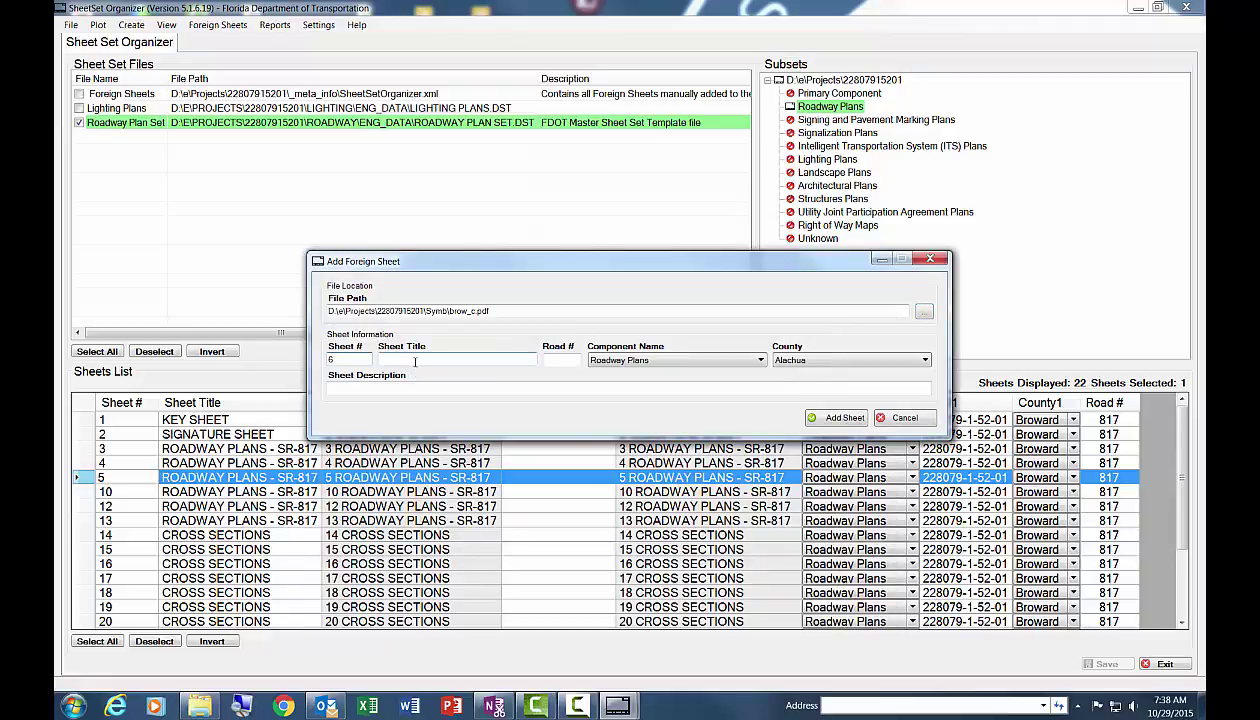
pyautogui.click(415, 360)
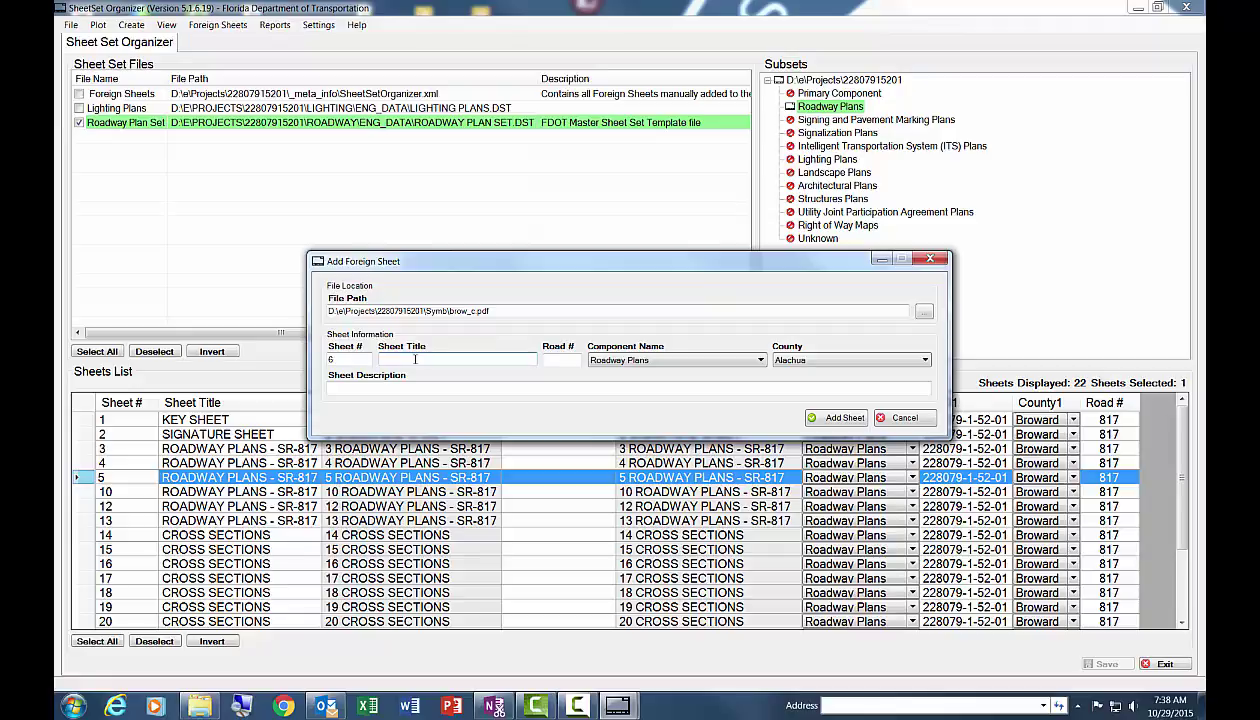
pyautogui.write('County Map')
pyautogui.click(560, 360)
pyautogui.write('SR817')
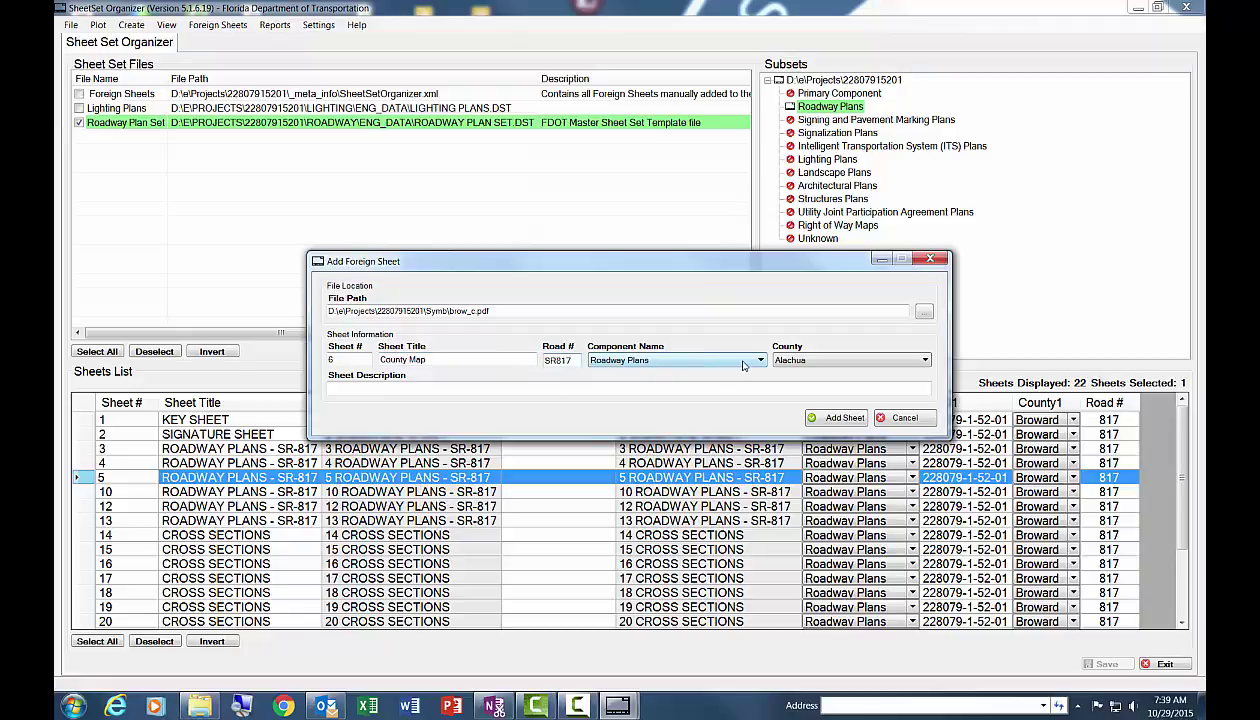
pyautogui.click(815, 369)
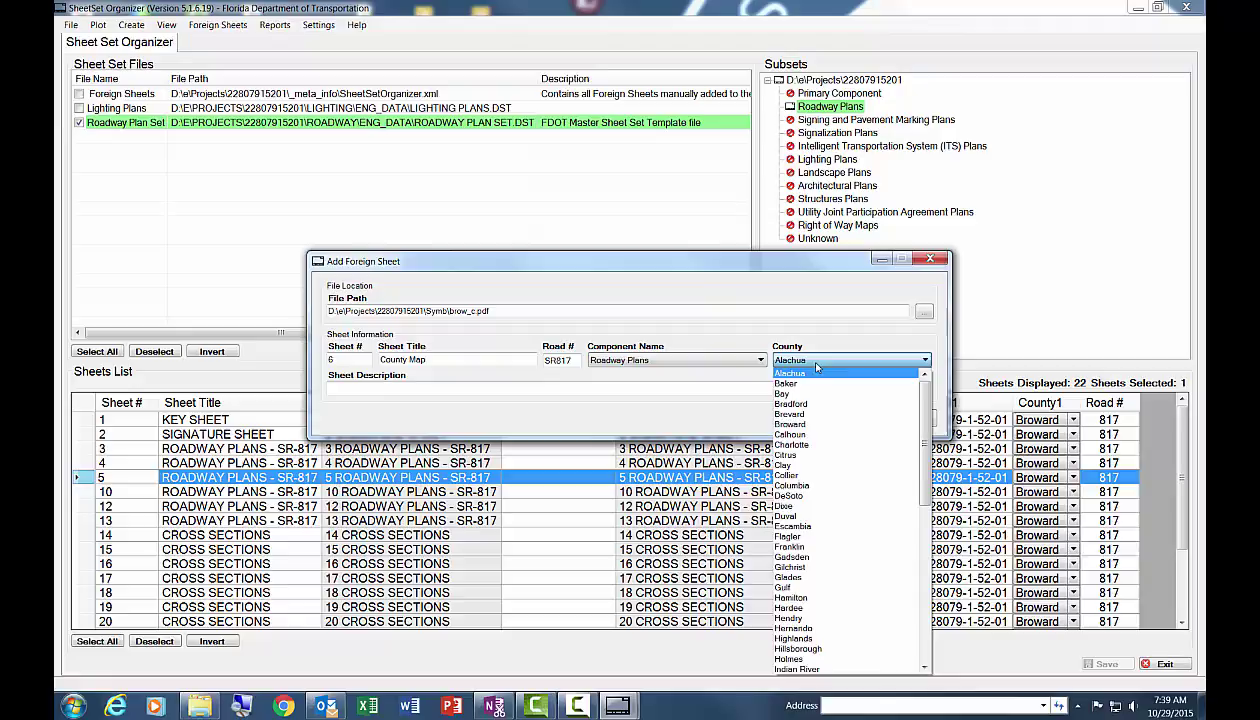
pyautogui.click(806, 425)
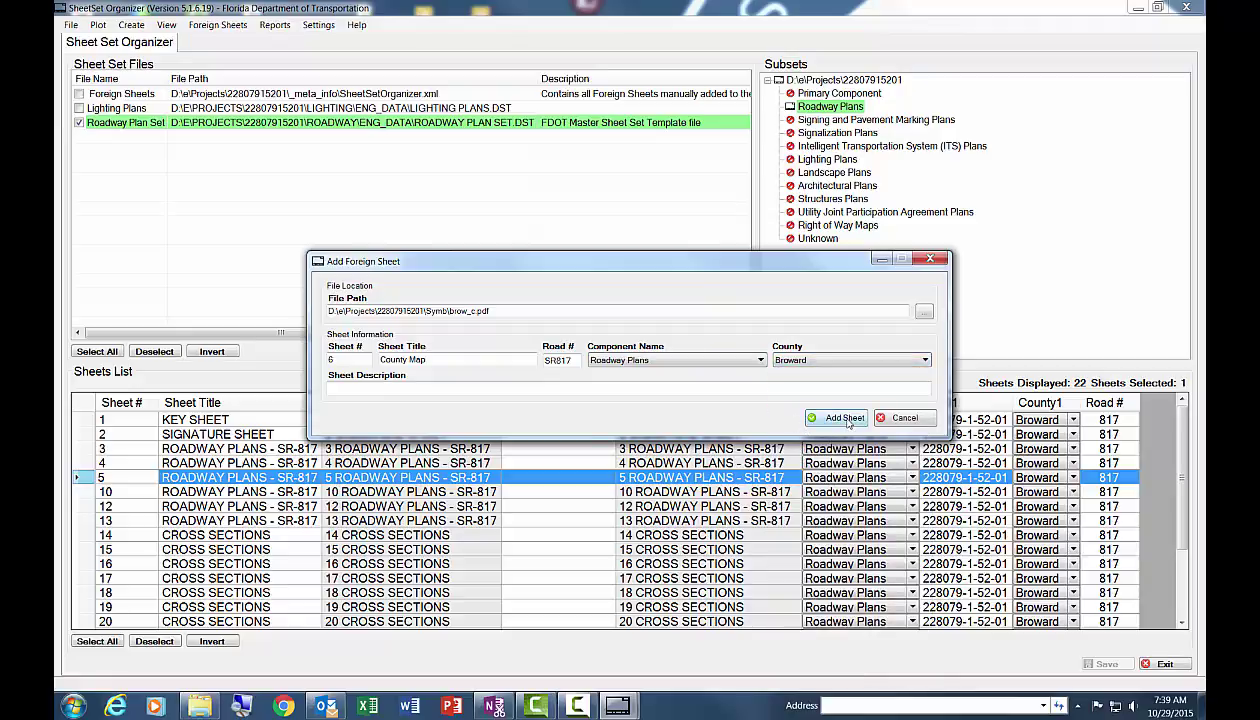
pyautogui.click(845, 419)
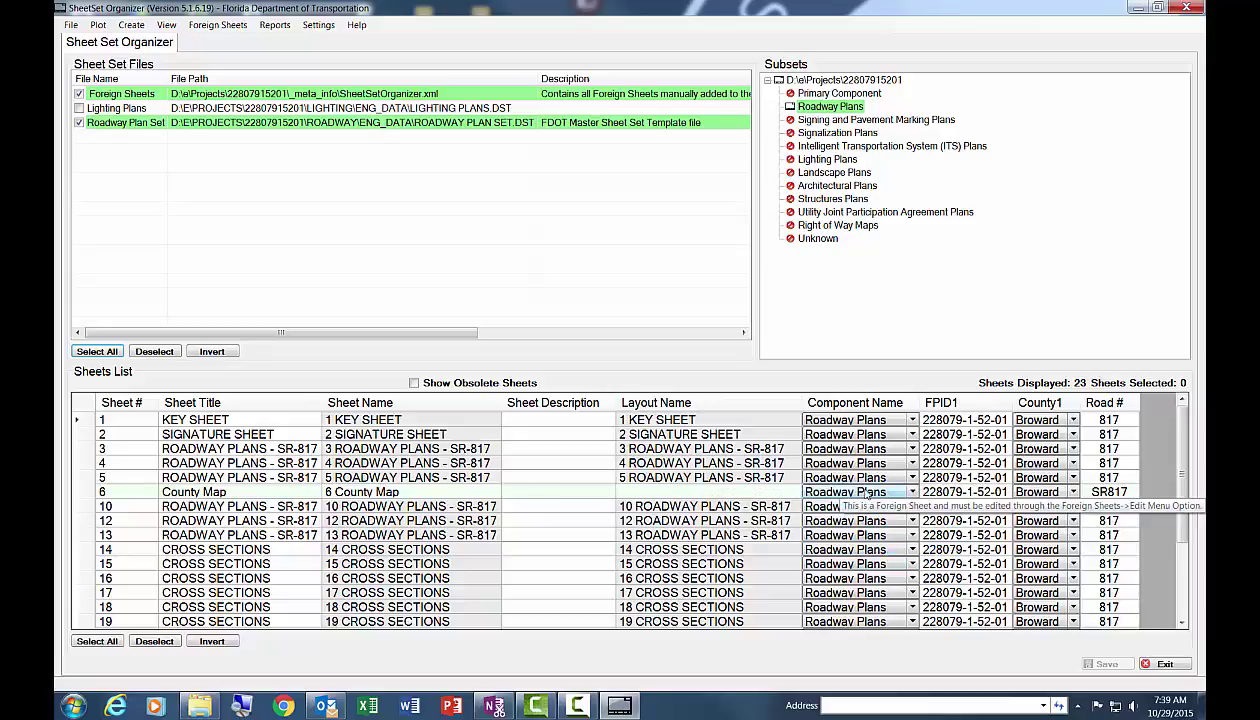
# Step: Change the County Map sheet's road number to S17 in the Foreign Sheets Editor
pyautogui.rightClick(1092, 494)
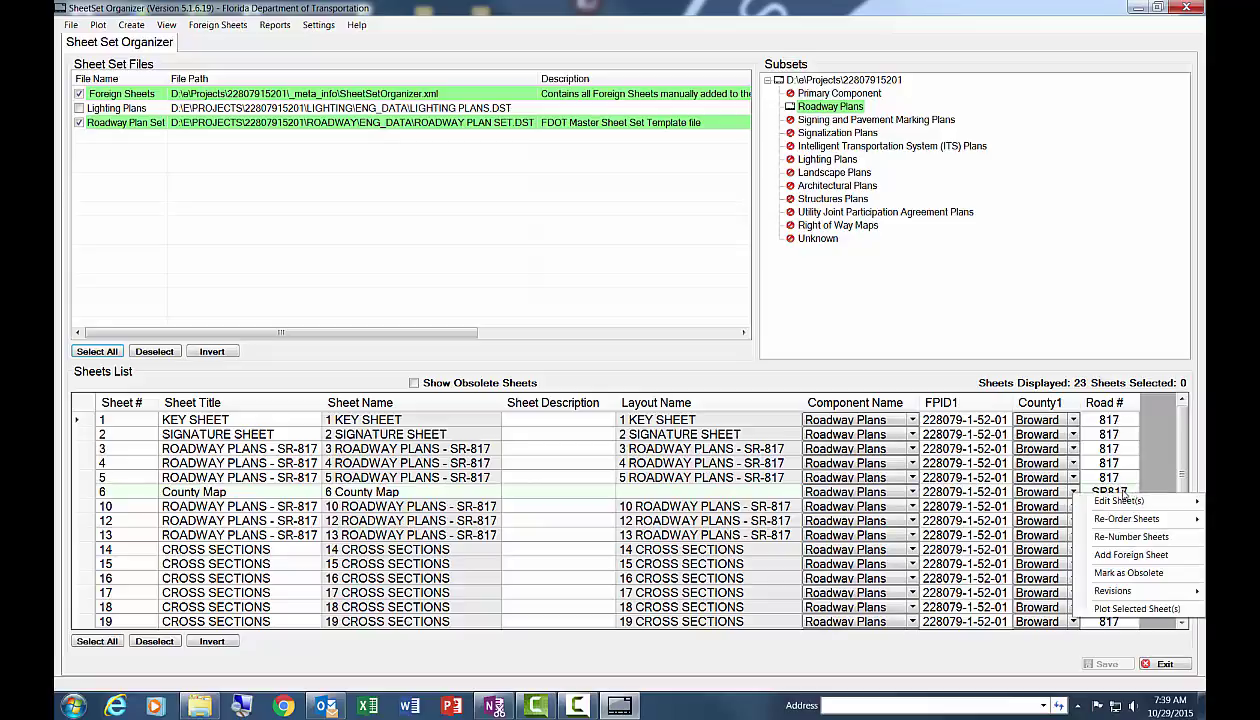
pyautogui.click(1108, 493)
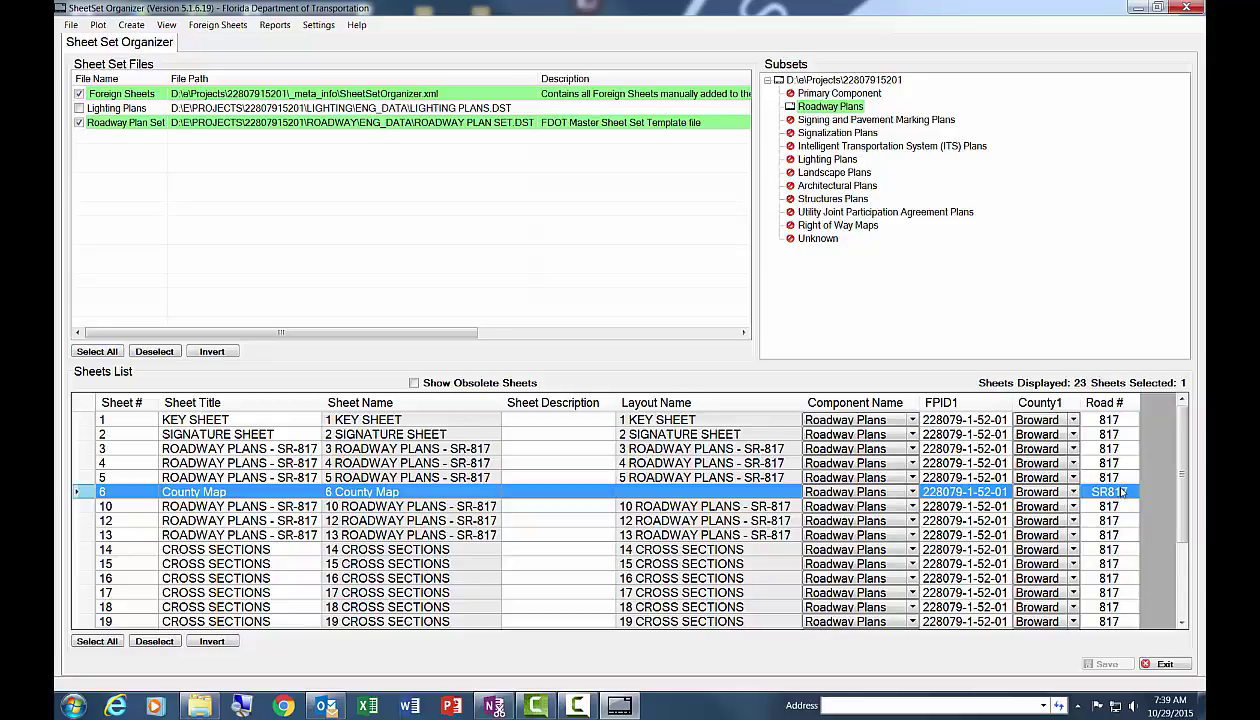
pyautogui.click(218, 24)
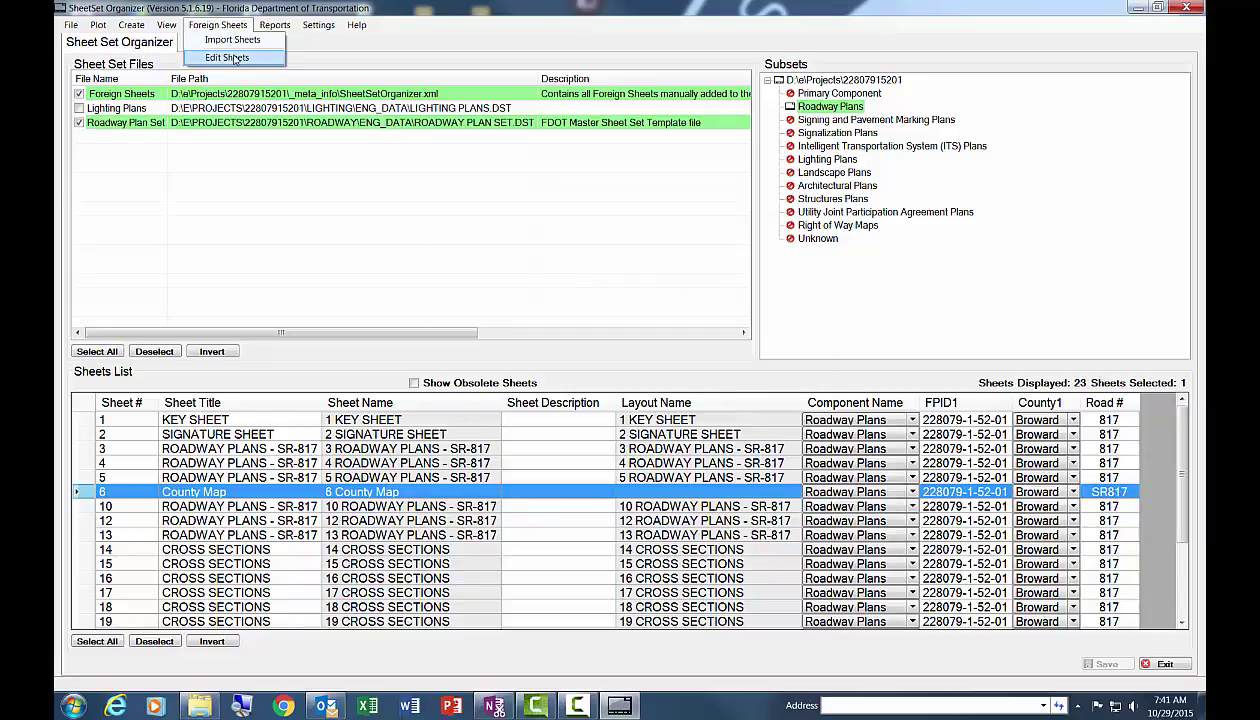
pyautogui.click(227, 57)
pyautogui.click(406, 292)
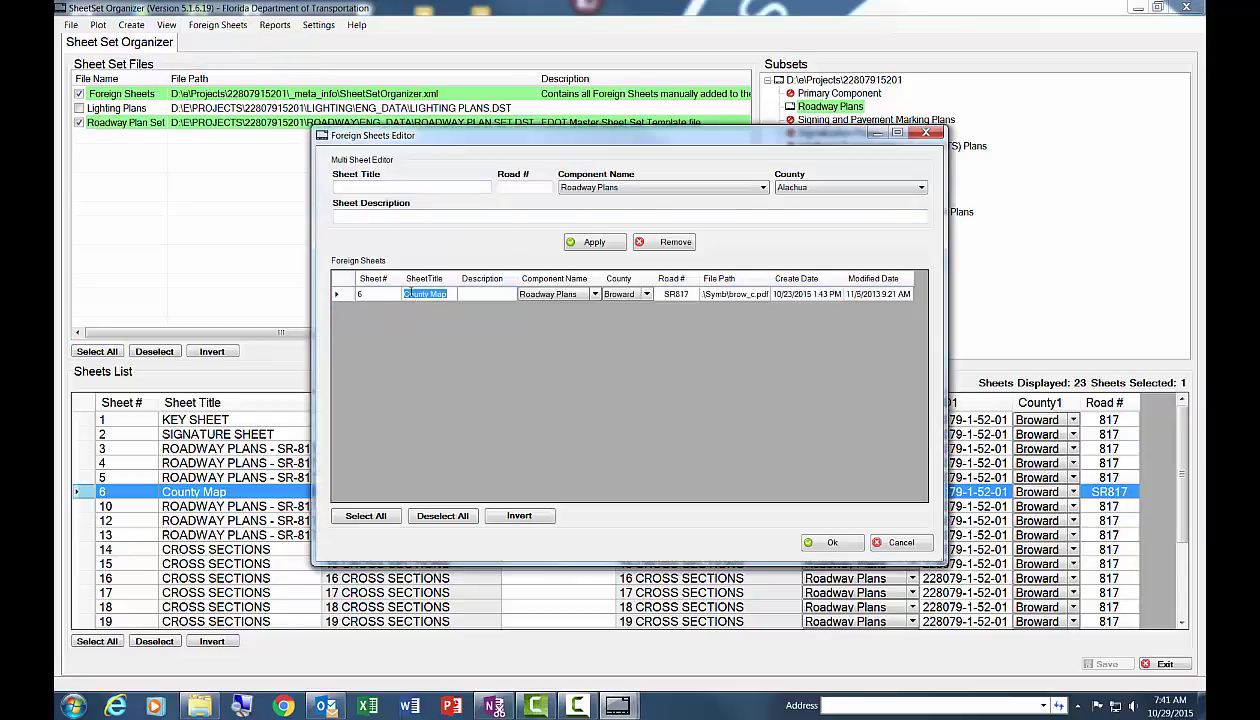
pyautogui.click(688, 294)
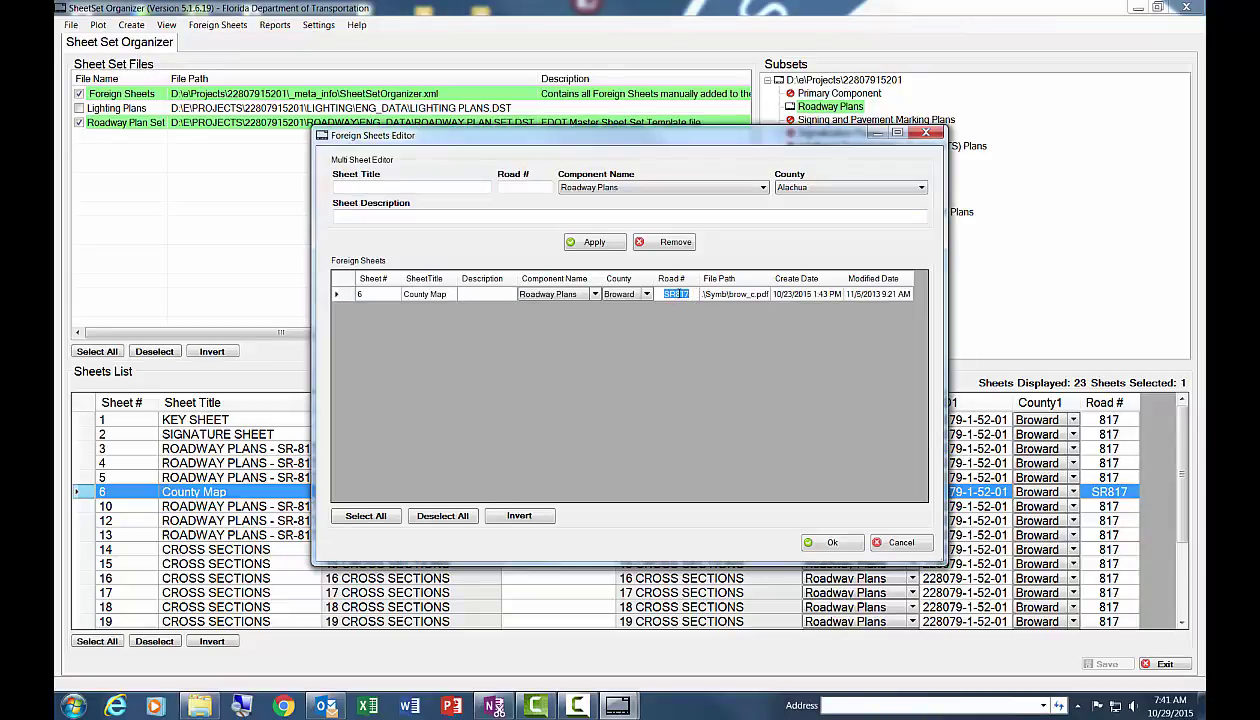
pyautogui.press('Return')
pyautogui.click(826, 546)
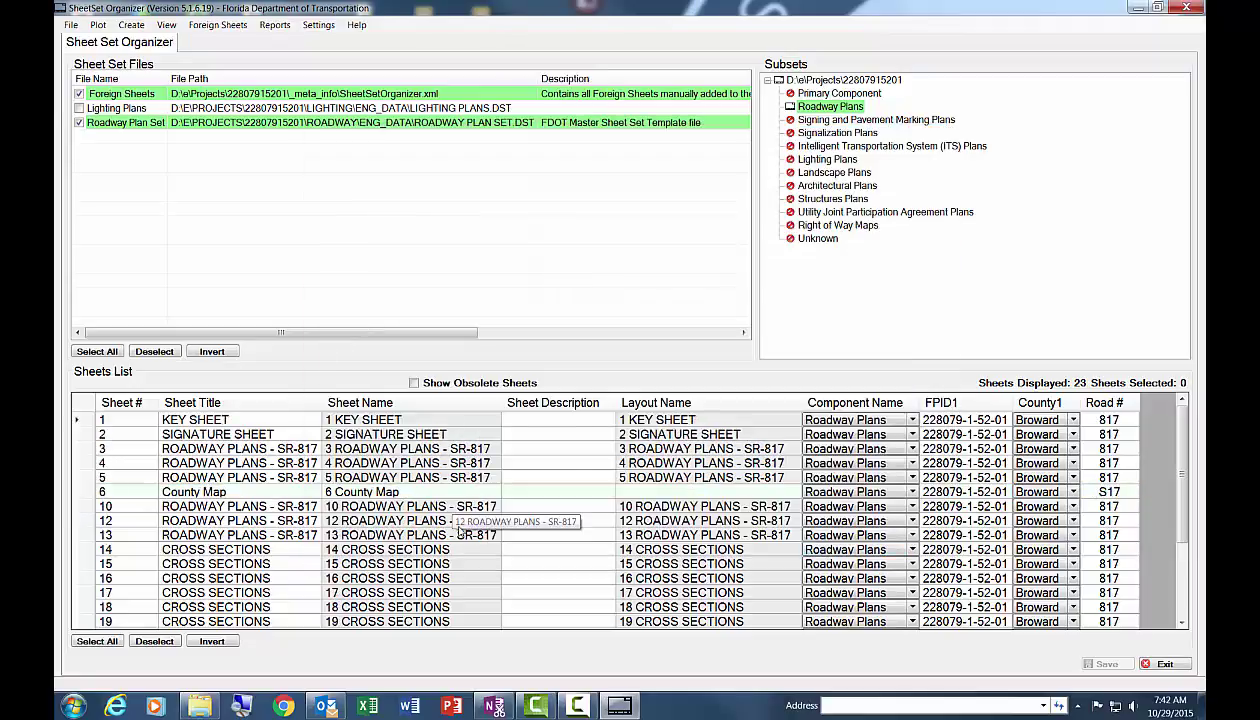
# Step: Review the County Map entry in the Foreign Sheets Editor, closing it without changes
pyautogui.click(217, 24)
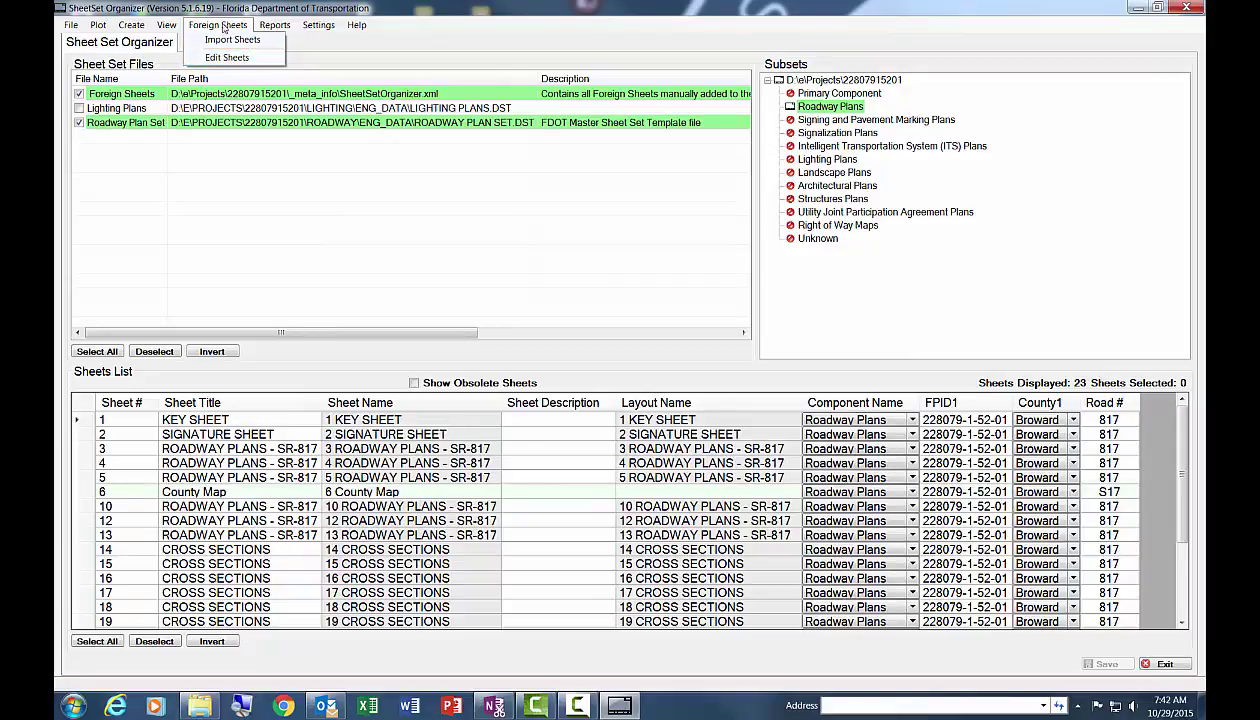
pyautogui.click(228, 58)
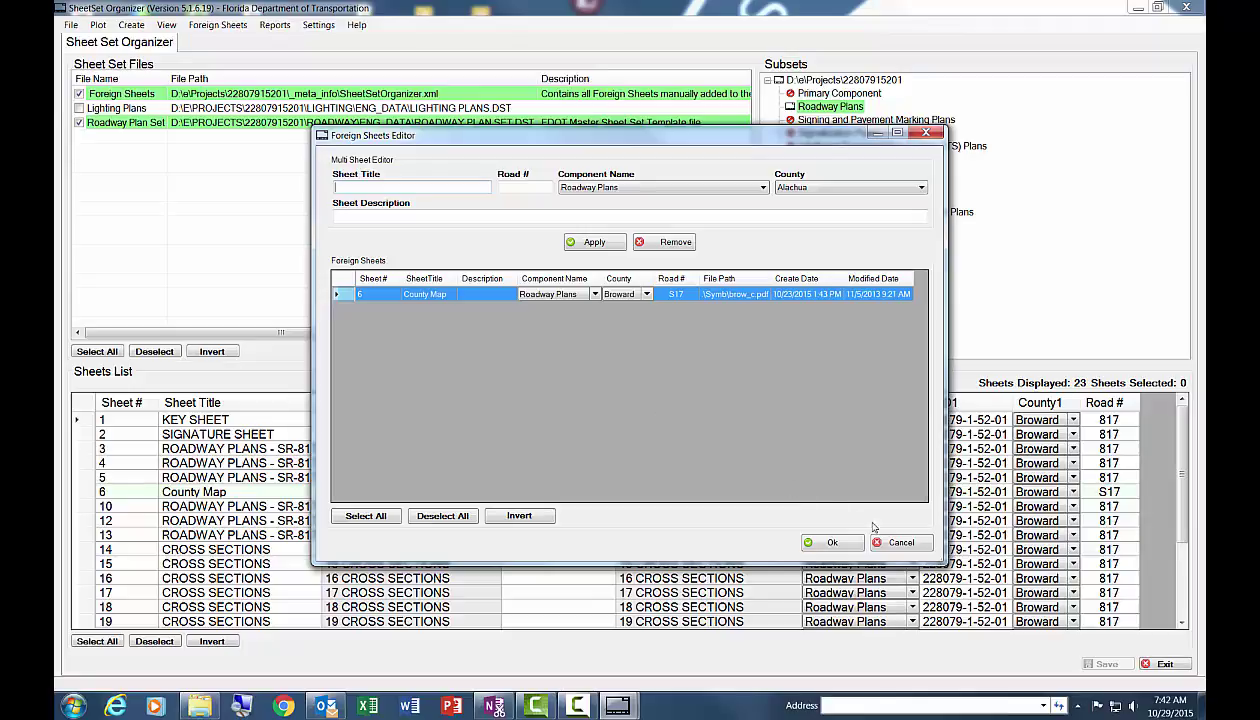
pyautogui.click(901, 543)
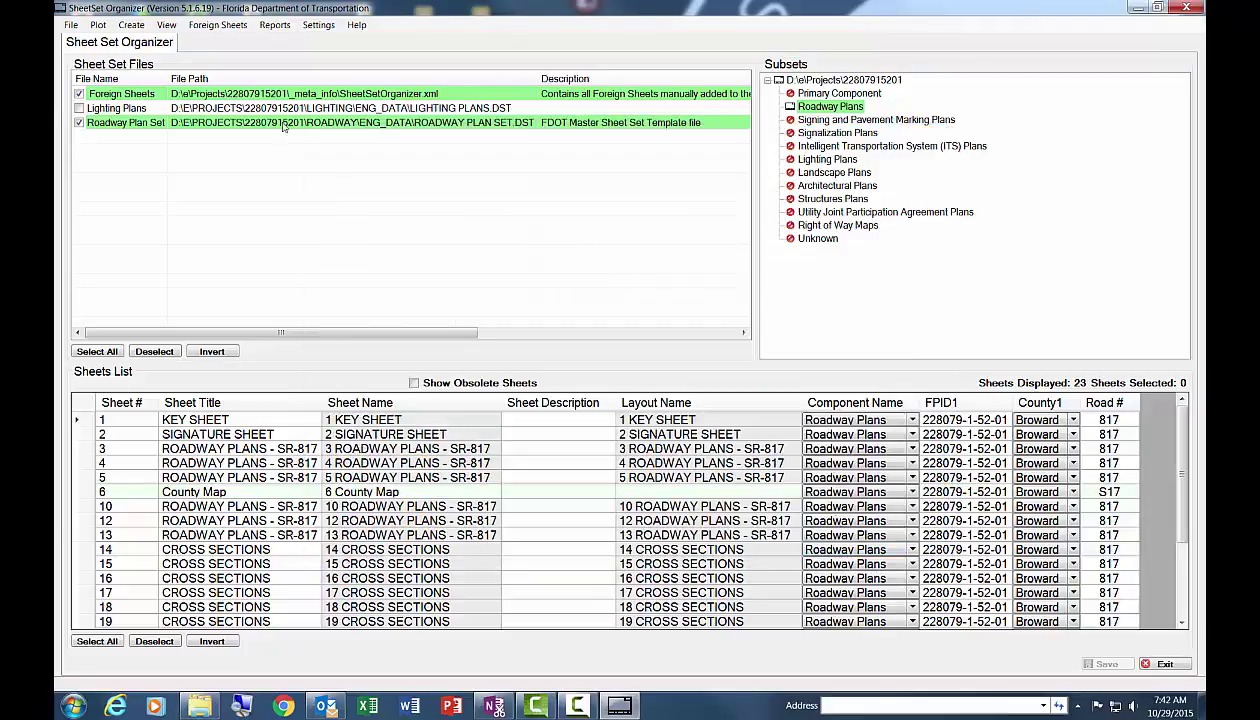
# Step: Open the Import Foreign Sheets file chooser for the project folder and close it without importing anything
pyautogui.click(228, 25)
pyautogui.click(232, 39)
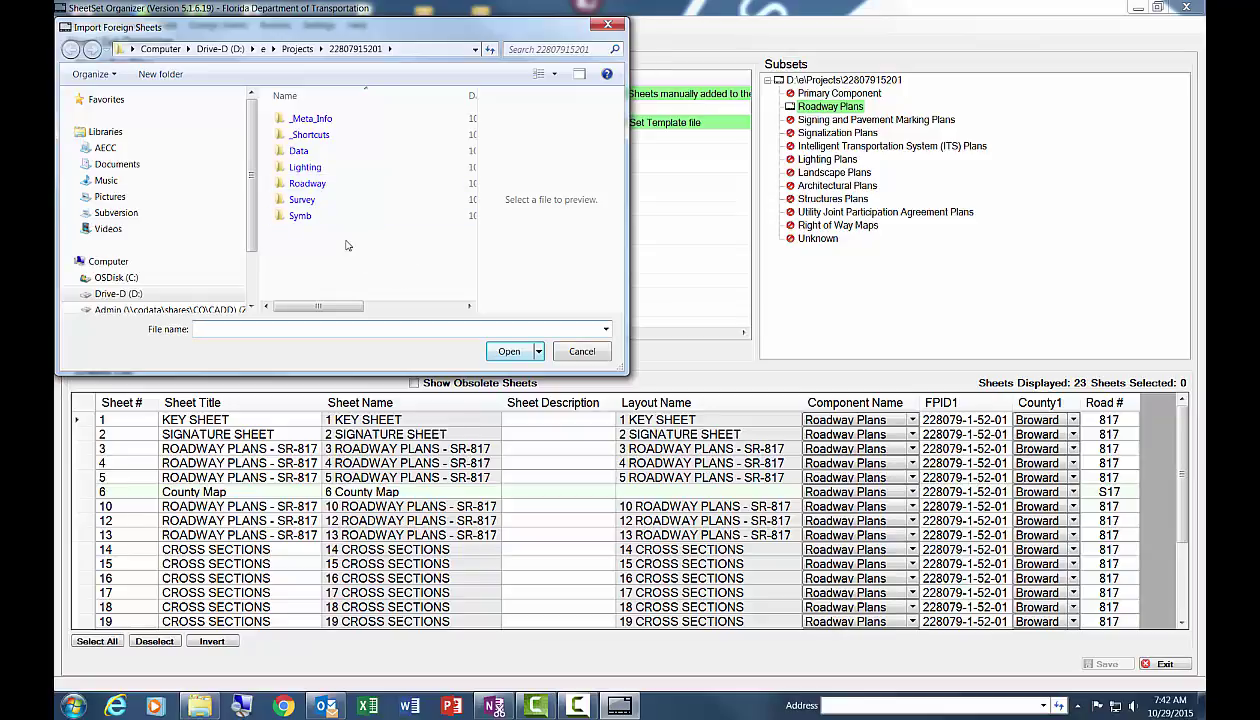
pyautogui.click(581, 351)
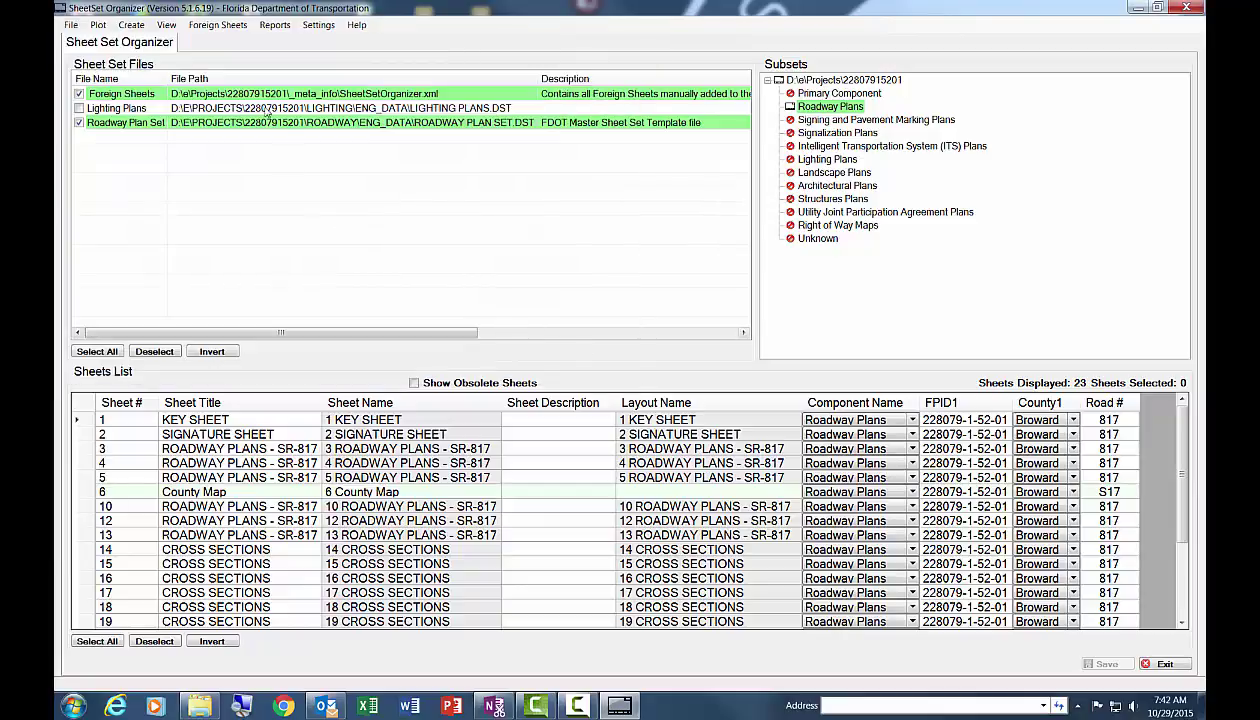
# Step: View the County Map row in the Foreign Sheets Editor and close the editor without changes
pyautogui.click(218, 24)
pyautogui.click(228, 58)
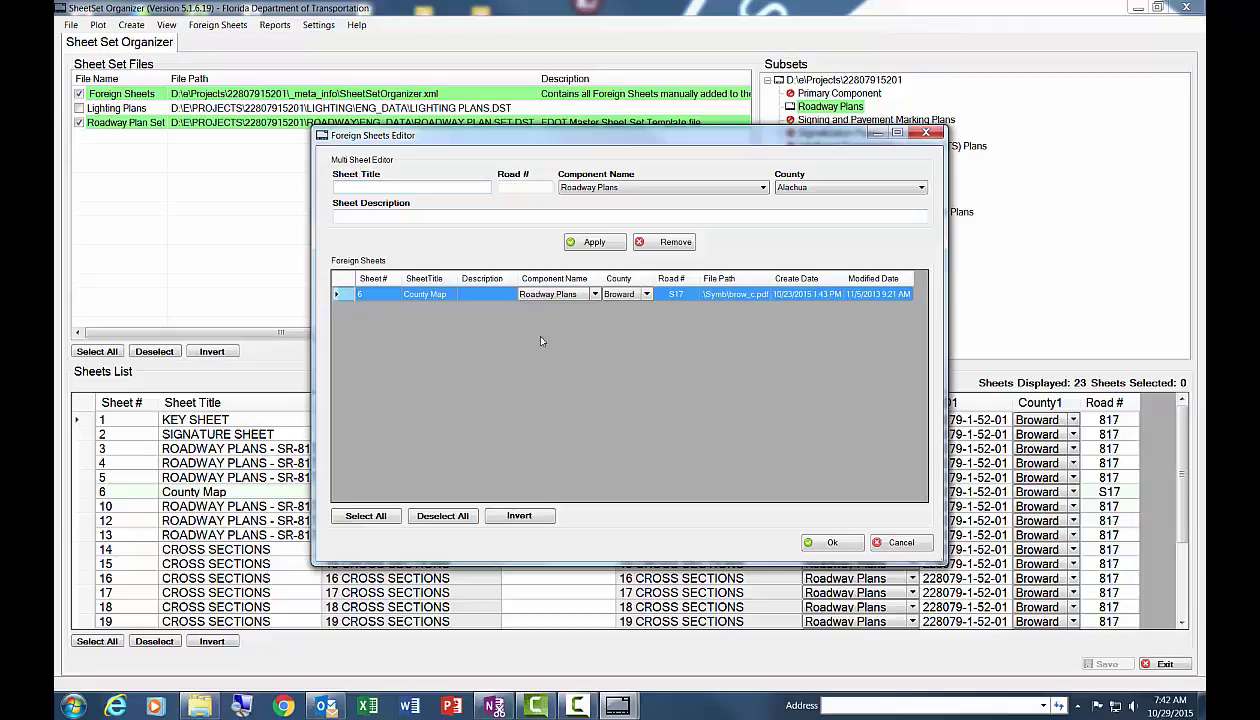
pyautogui.click(547, 290)
pyautogui.click(895, 543)
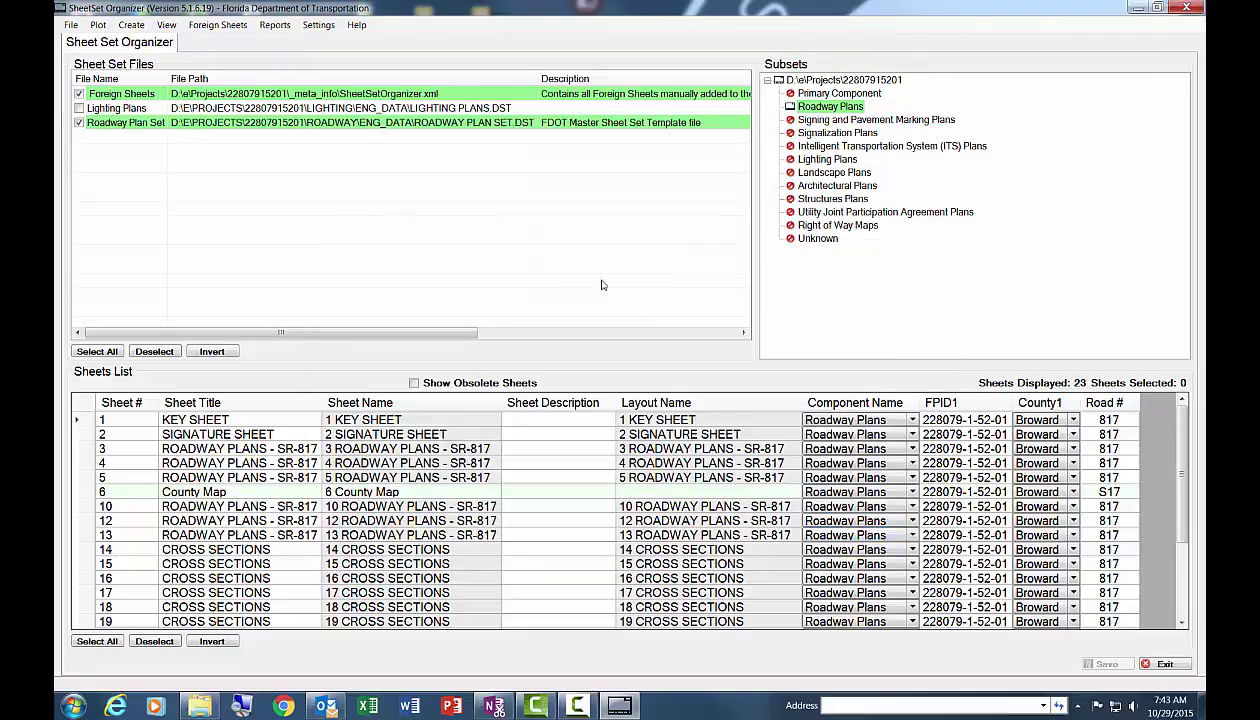
# Step: Mark cross sections sheet 16 as obsolete in the Sheets List
pyautogui.rightClick(85, 494)
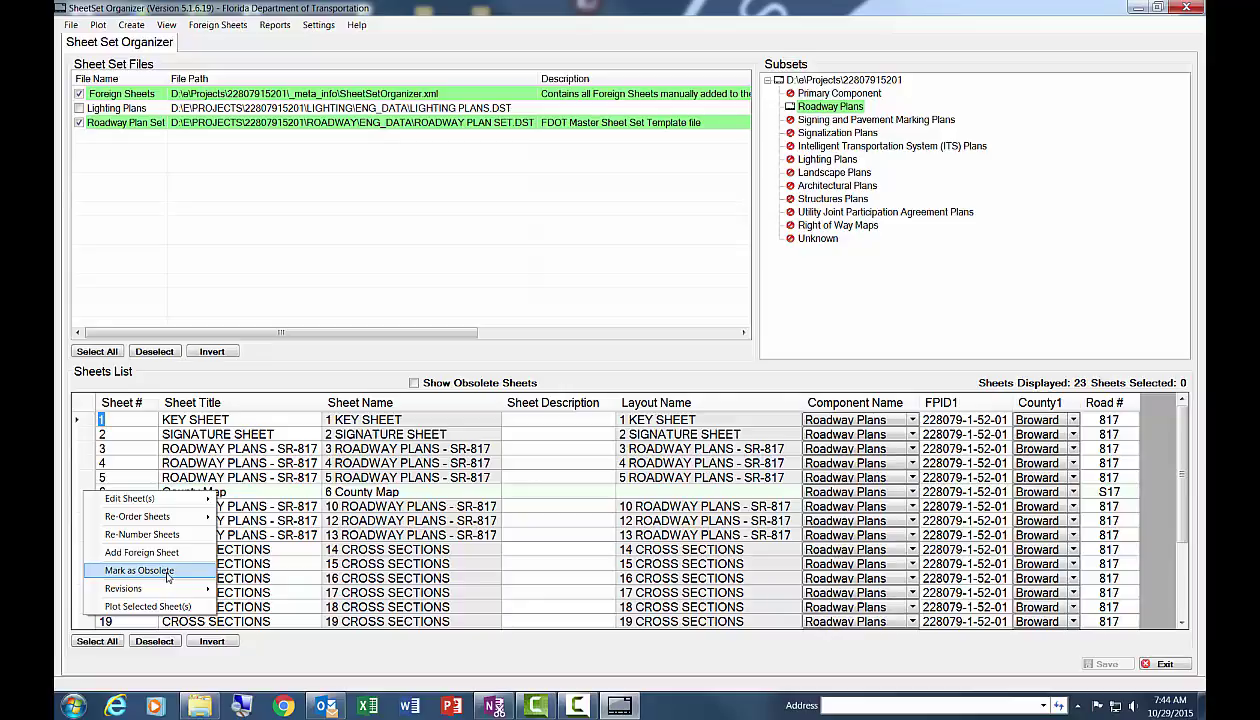
pyautogui.click(290, 576)
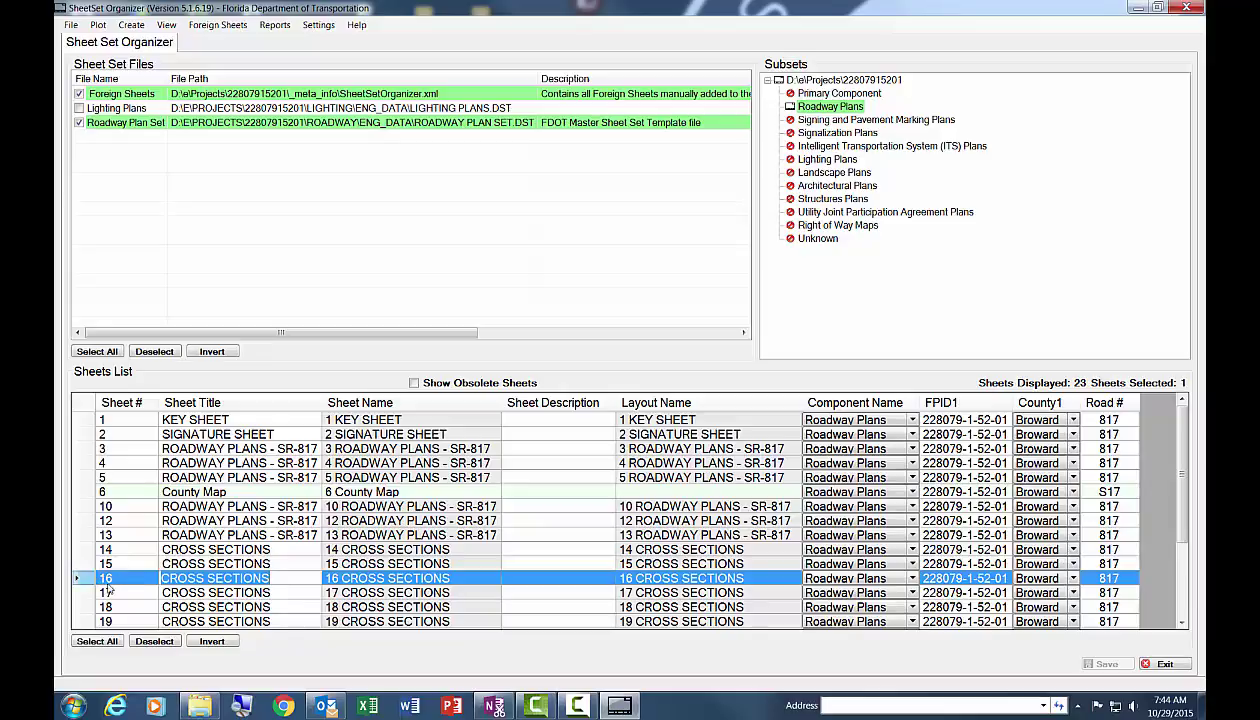
pyautogui.rightClick(90, 581)
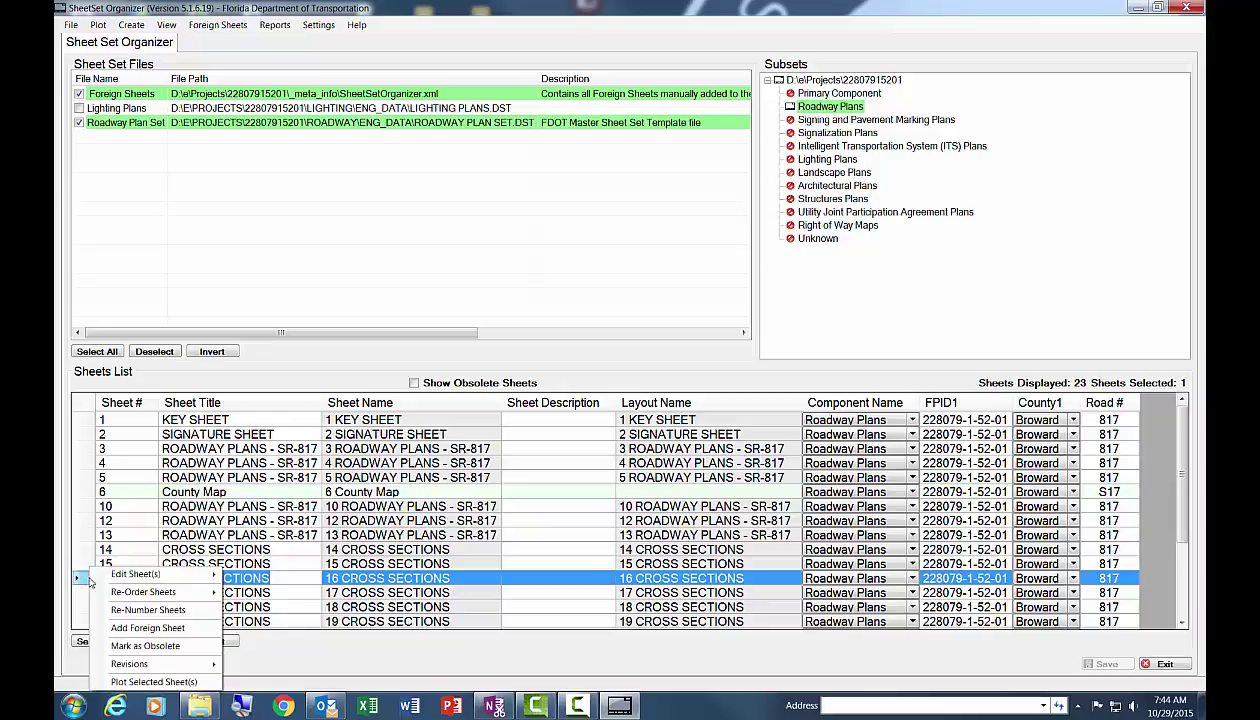
pyautogui.click(145, 646)
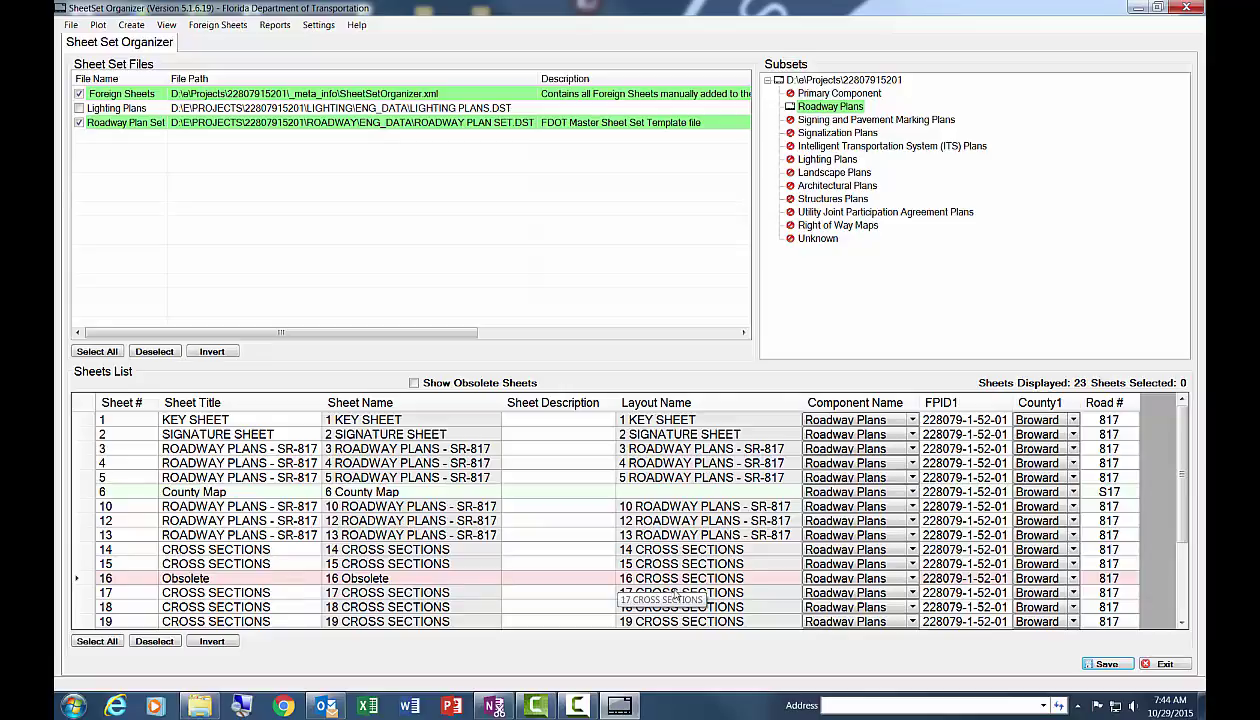
# Step: Create new revision 1 for roadway plans sheet 10, dated October 29, 2015, filling in the Revision By field
pyautogui.rightClick(89, 505)
pyautogui.moveTo(153, 607)
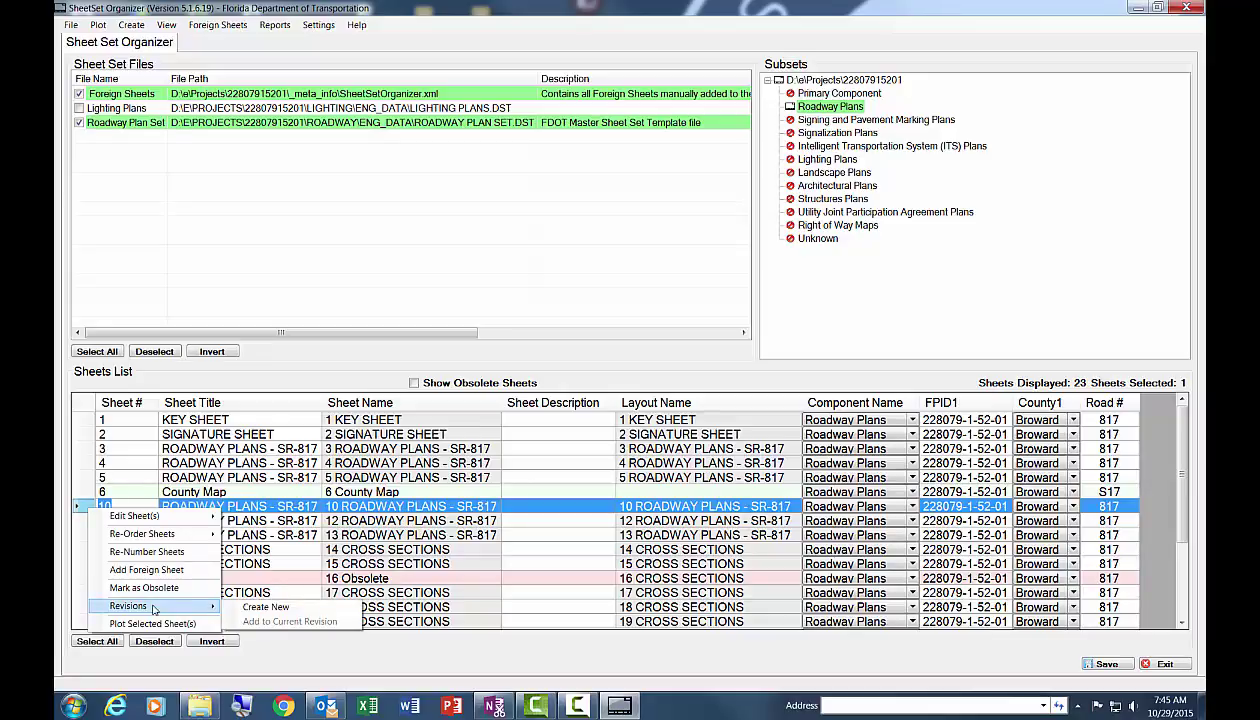
pyautogui.click(265, 607)
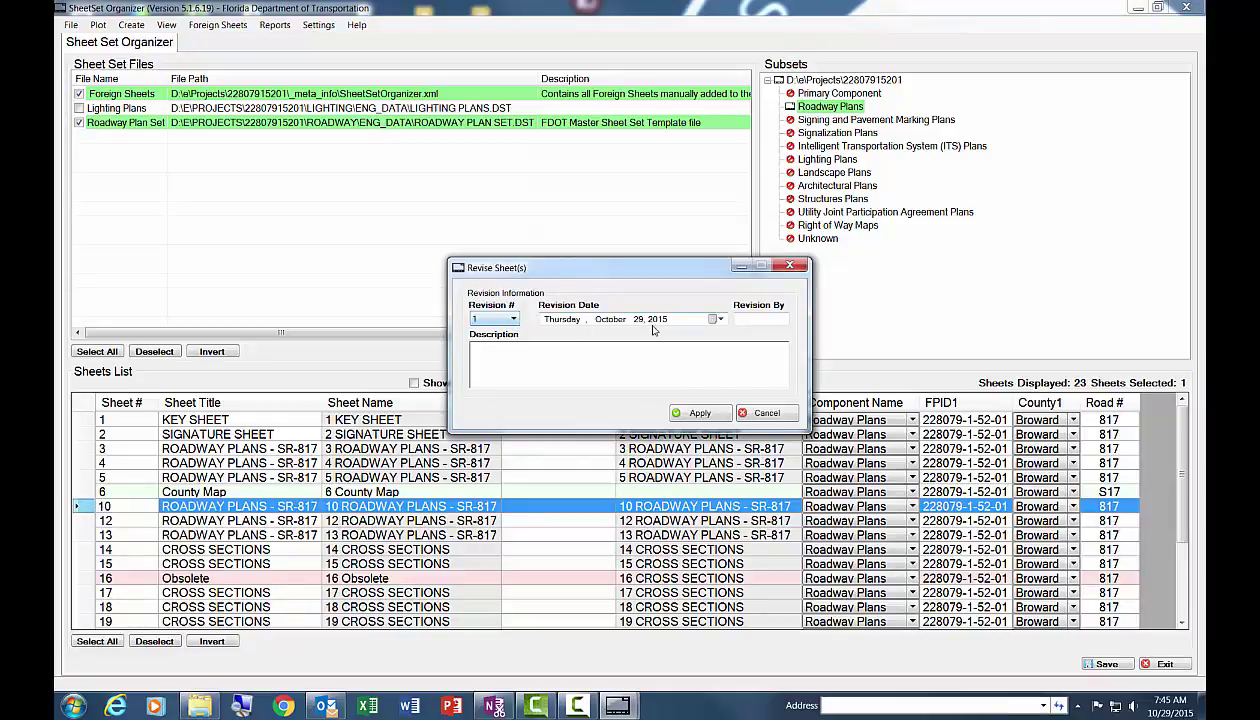
pyautogui.click(773, 322)
pyautogui.press('BackSpace')
pyautogui.write('d')
pyautogui.click(695, 412)
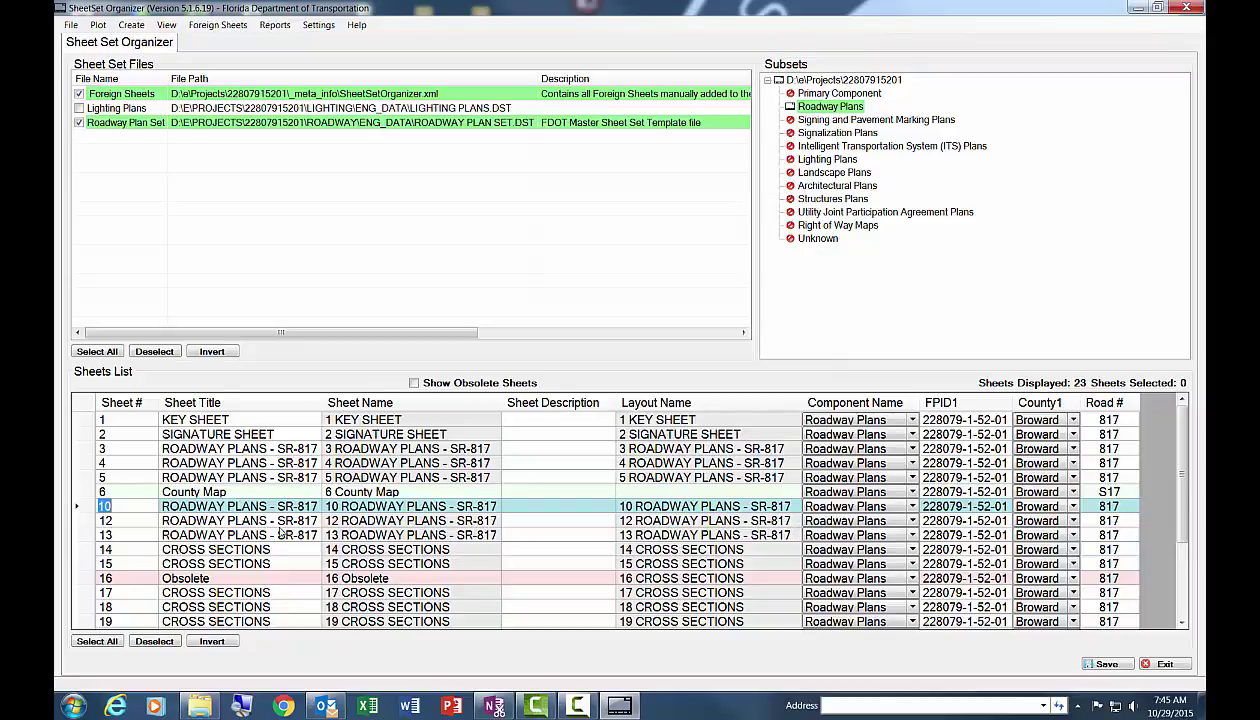
# Step: Look at the options for adding sheet 13 to the current revision, including the revision numbers, and close without applying
pyautogui.rightClick(84, 537)
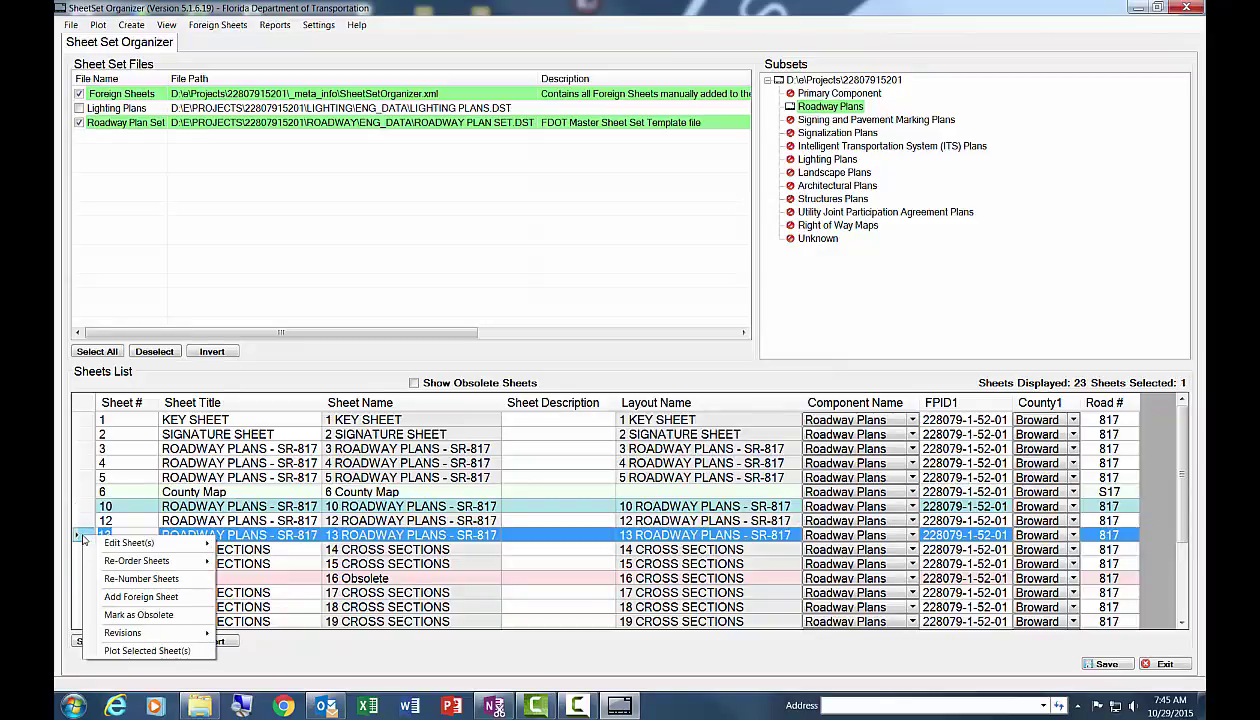
pyautogui.moveTo(115, 634)
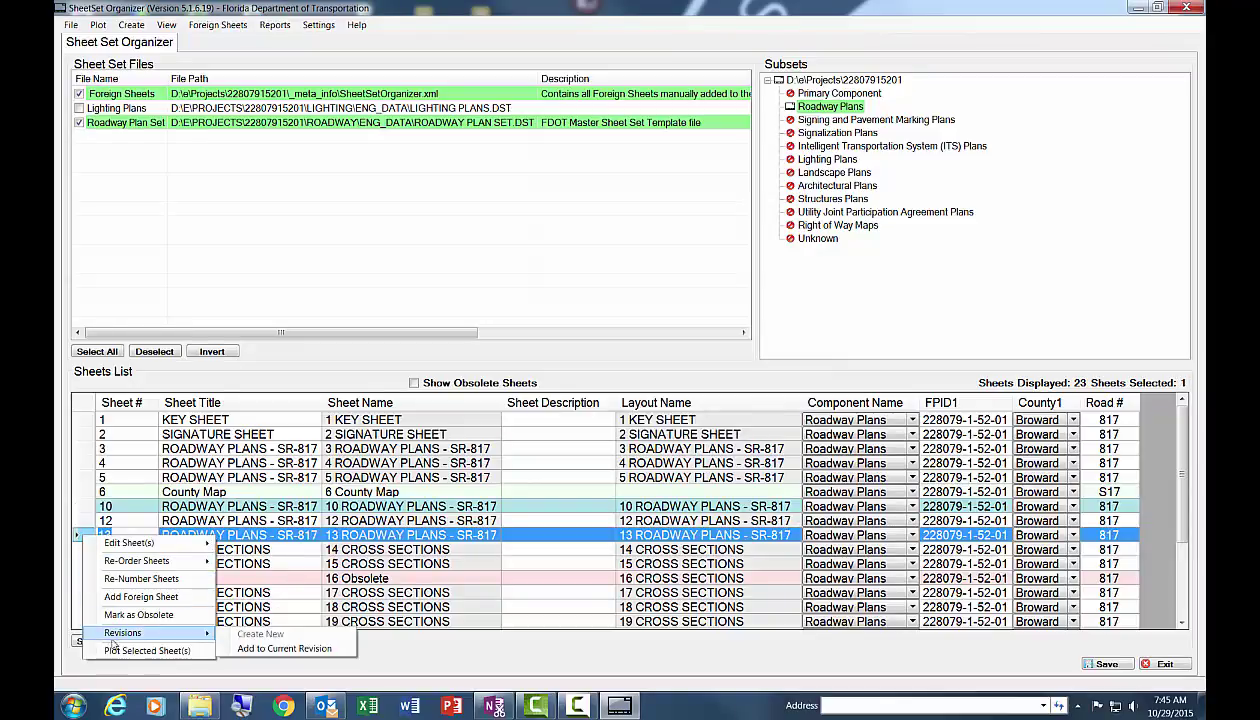
pyautogui.click(284, 648)
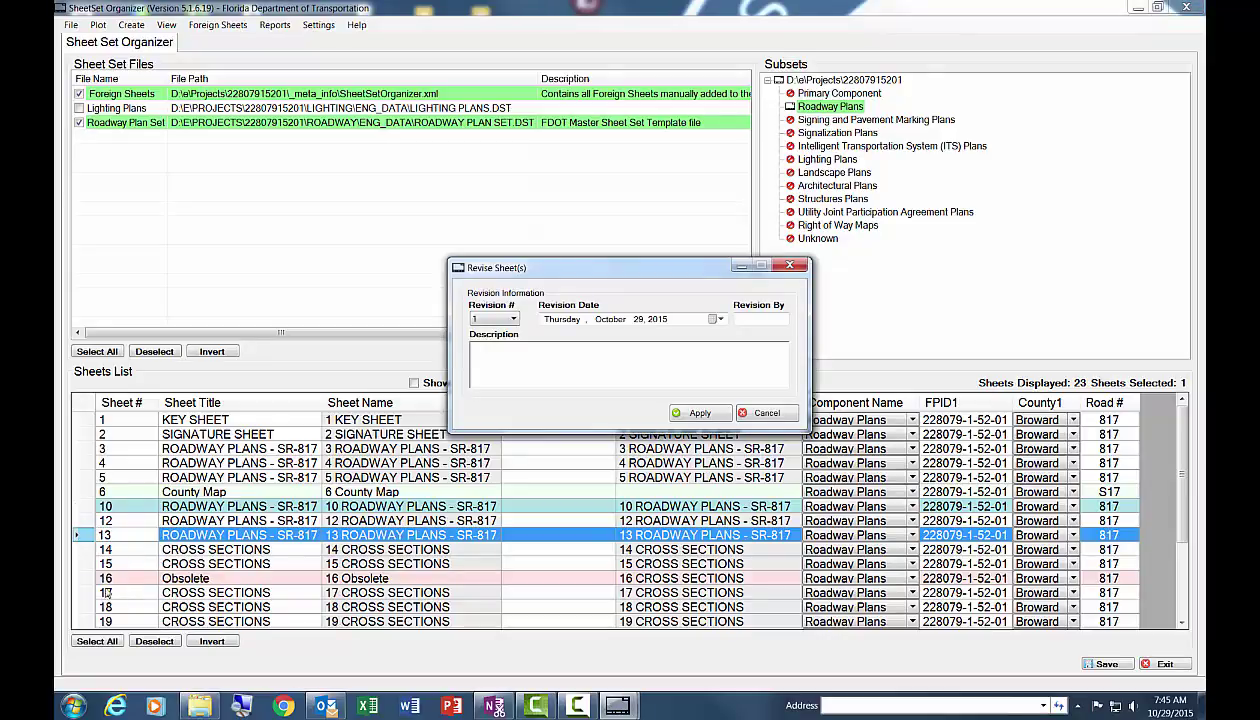
pyautogui.click(514, 320)
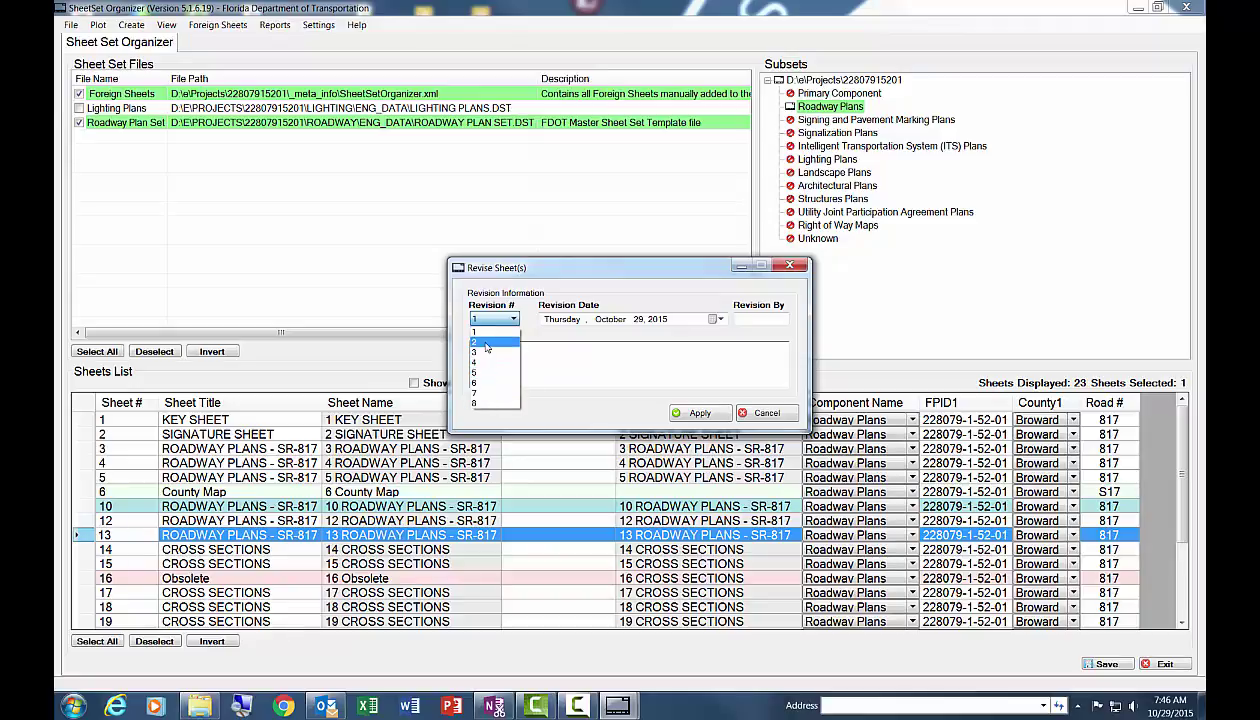
pyautogui.click(771, 417)
pyautogui.click(767, 414)
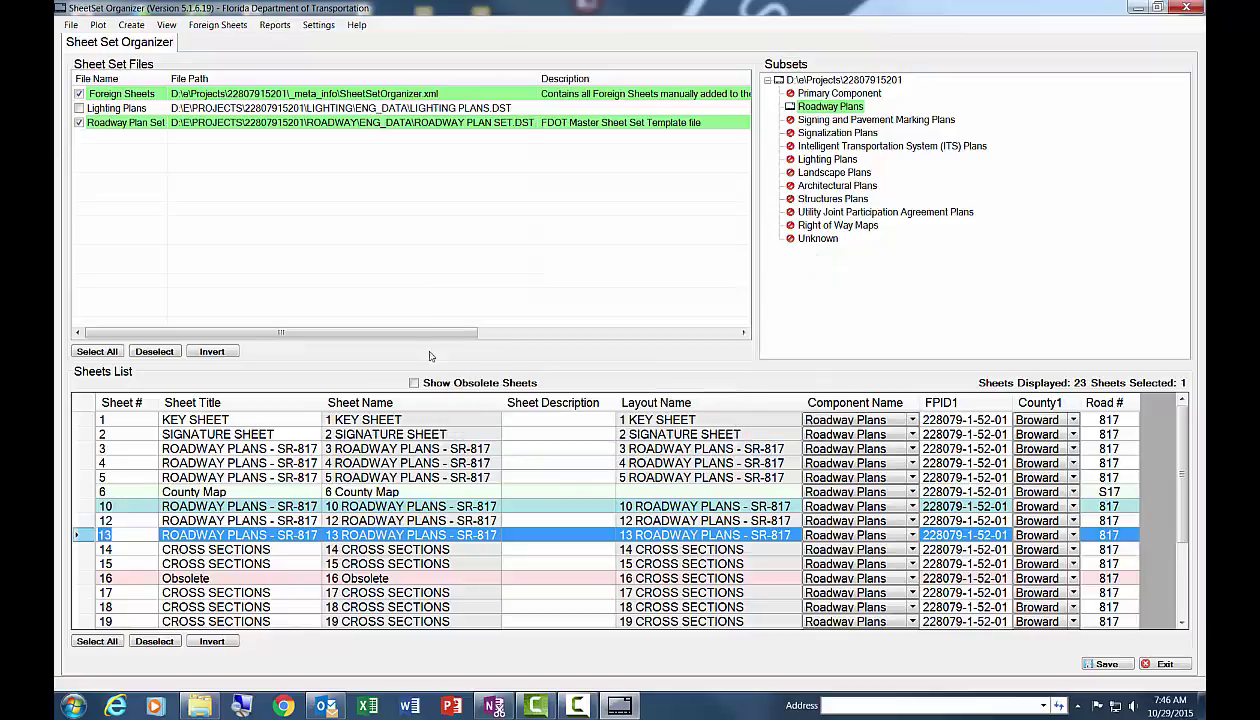
# Step: Start plotting cross sections sheet 17 and save the pending sheet changes back to AutoCAD Civil 3D
pyautogui.rightClick(85, 483)
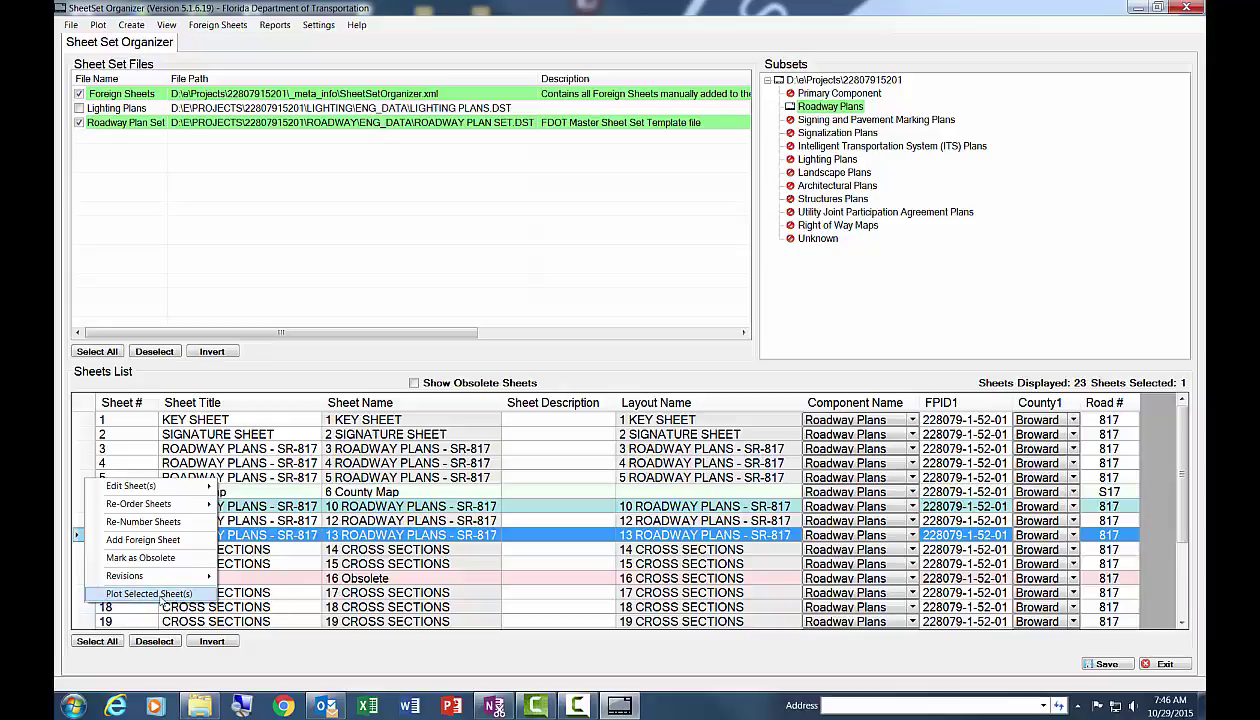
pyautogui.click(190, 597)
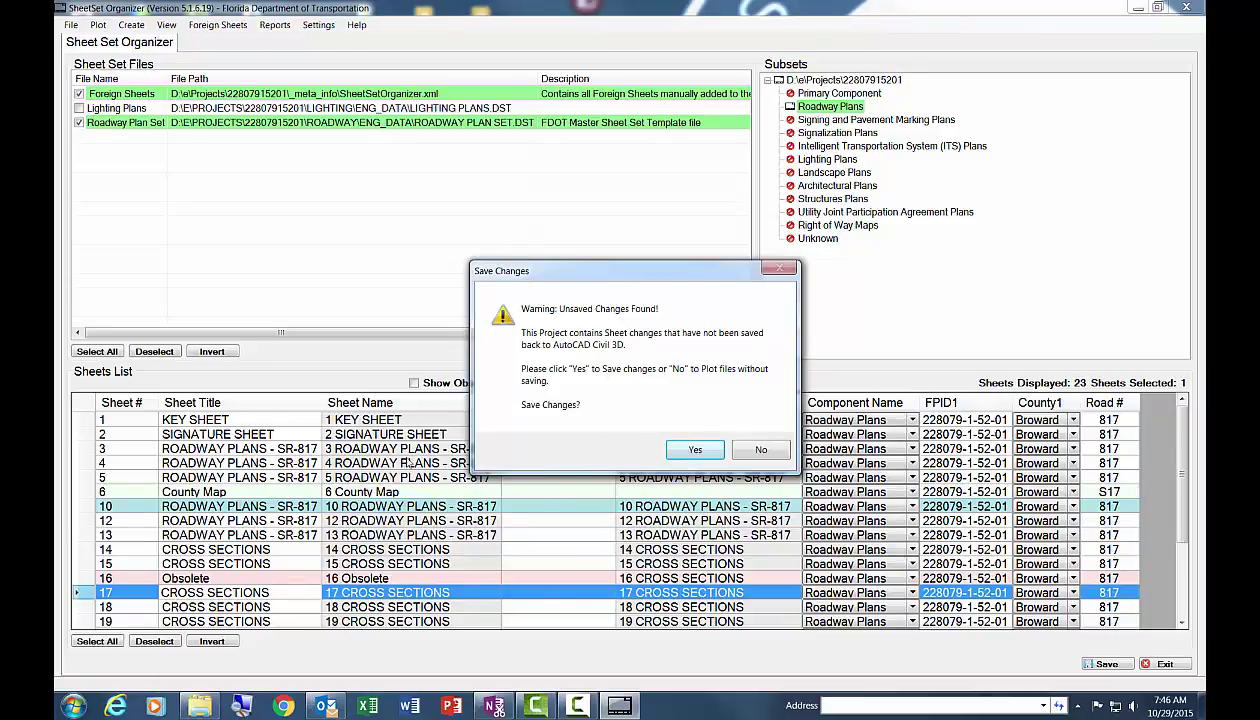
pyautogui.click(675, 448)
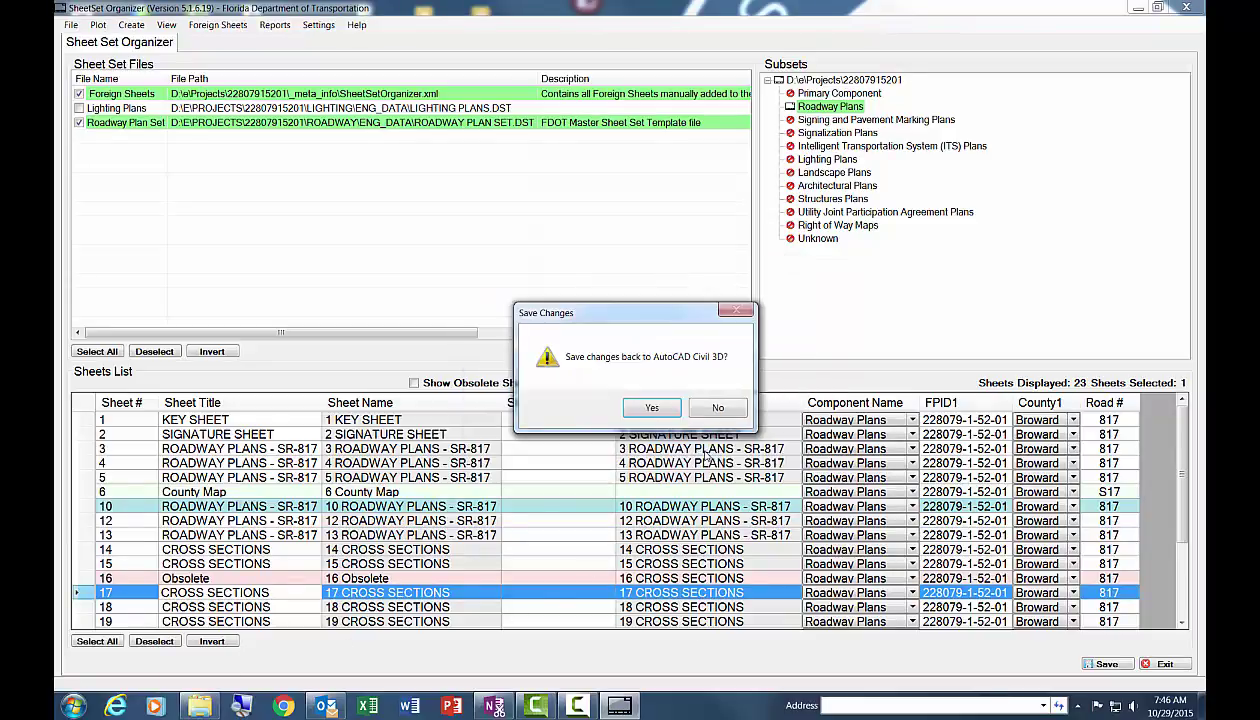
pyautogui.click(653, 408)
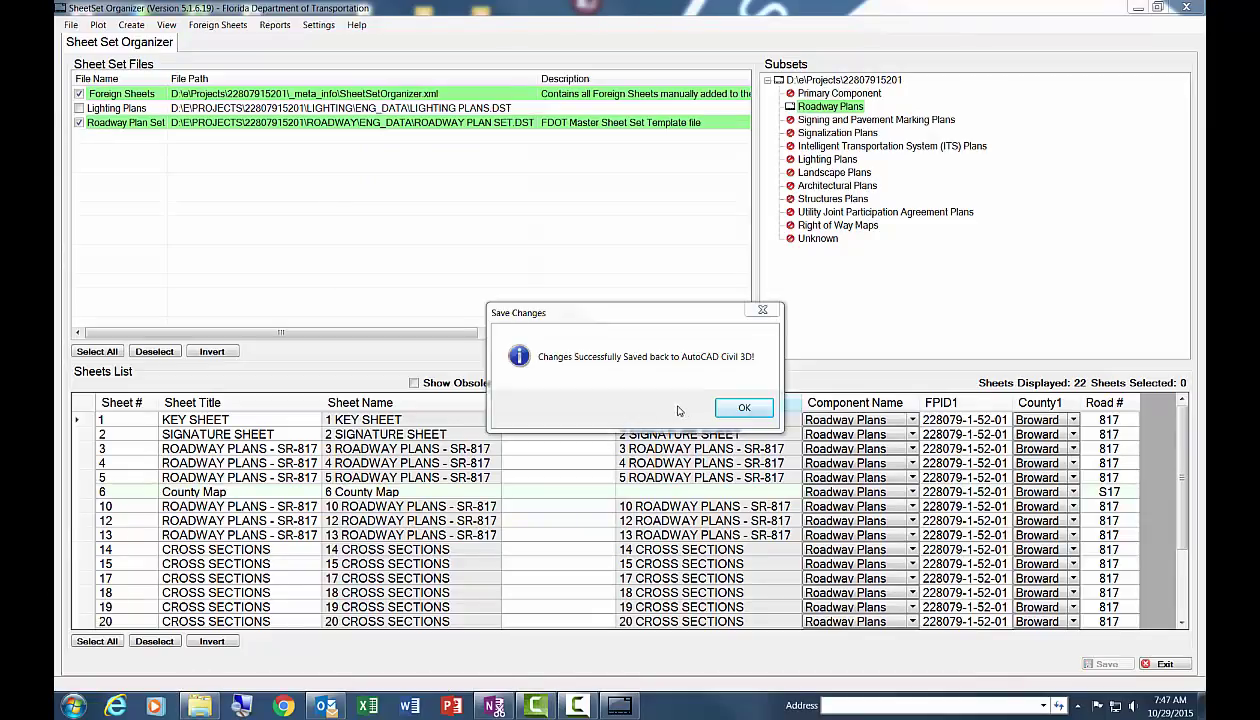
pyautogui.click(744, 407)
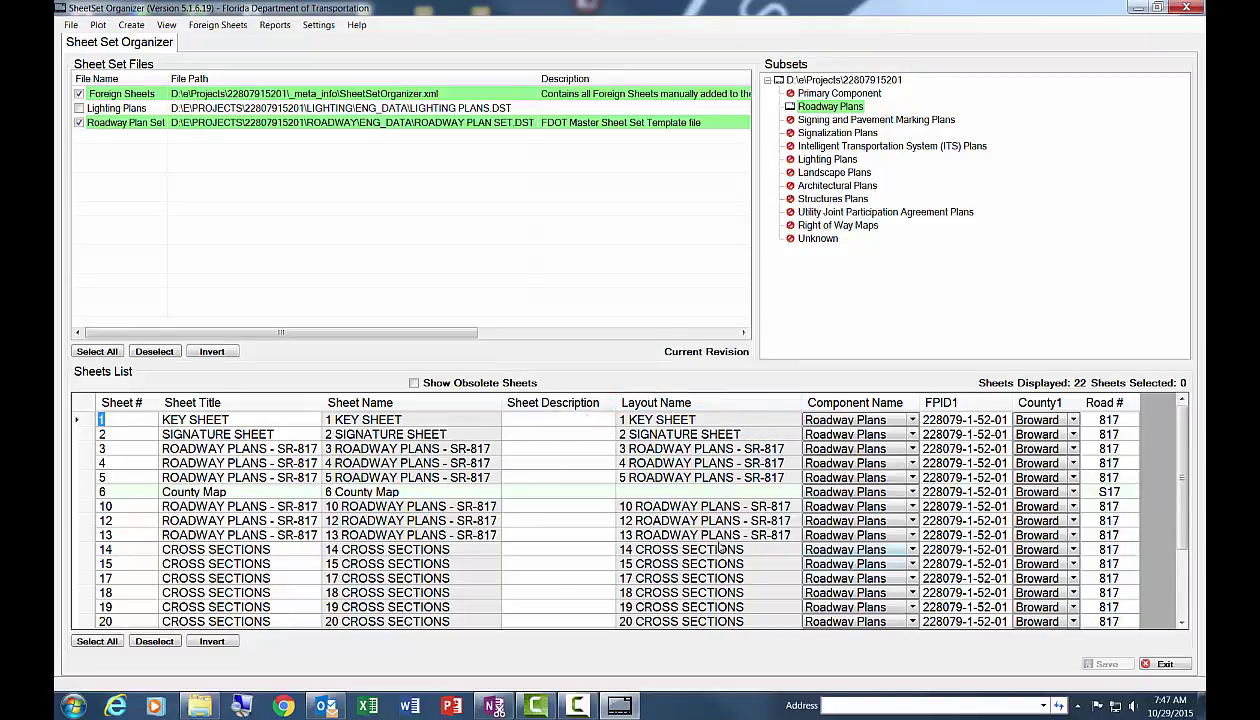
# Step: Plot the selected cross sections sheet 17 to PDF
pyautogui.click(86, 579)
pyautogui.rightClick(86, 580)
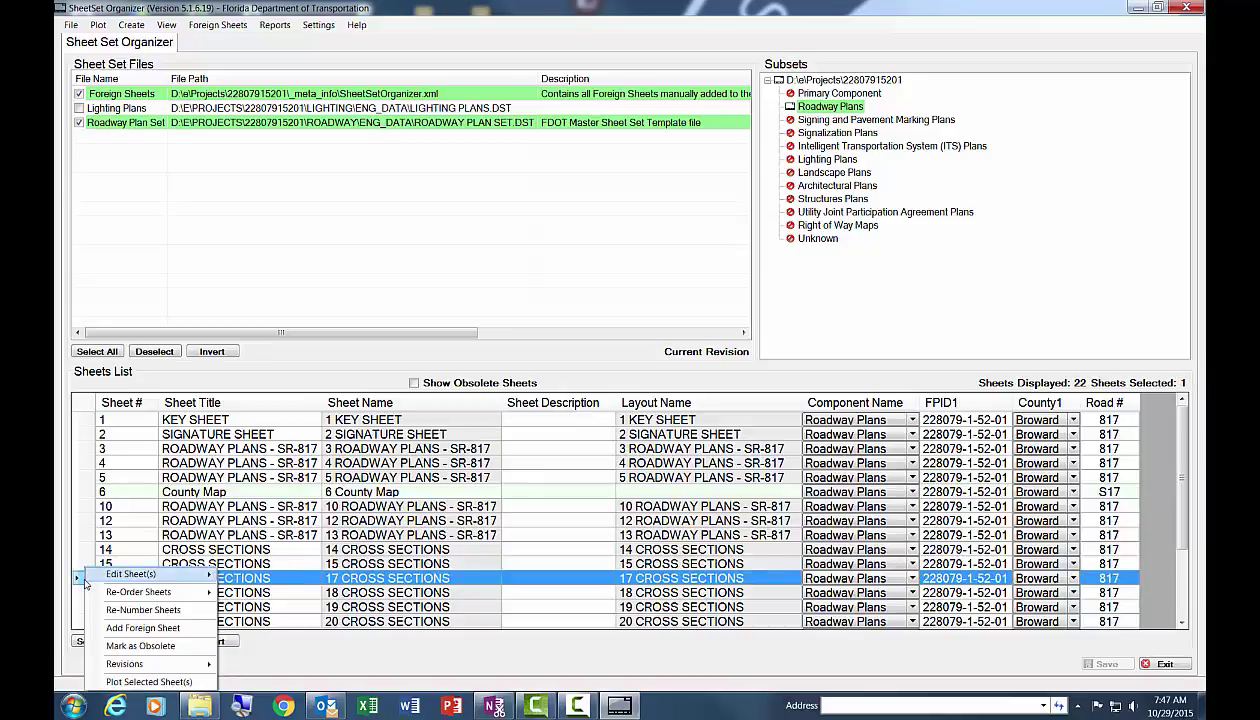
pyautogui.moveTo(150, 681)
pyautogui.click(250, 664)
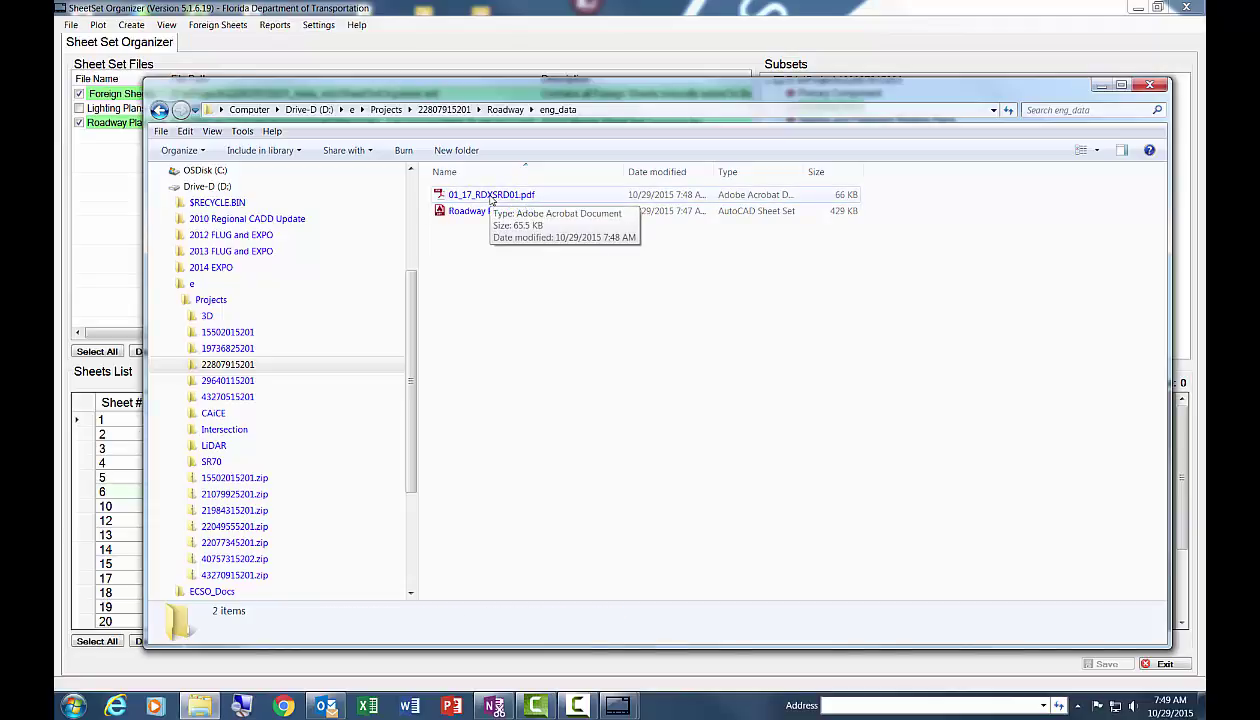
# Step: Open 01_17_RDXSRD01.pdf from the Roadway eng_data folder, examine its title block and revision block at 200%, and close the file and folder
pyautogui.doubleClick(490, 196)
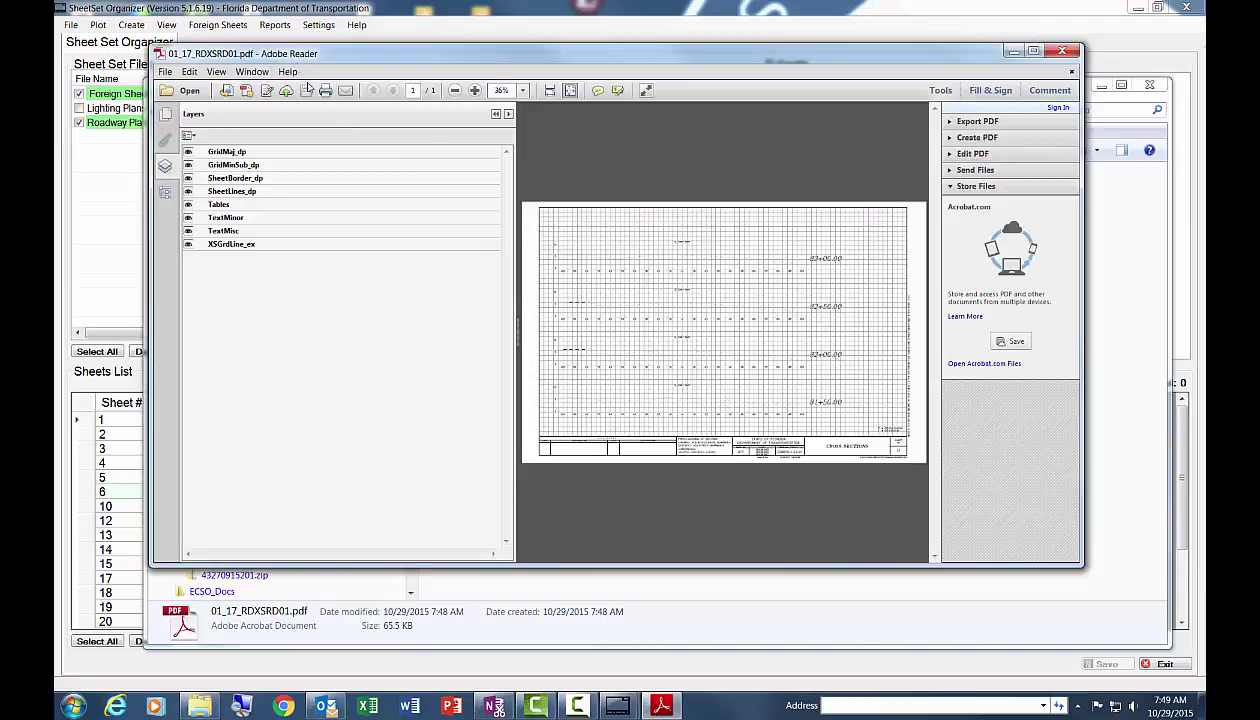
pyautogui.click(475, 91)
pyautogui.click(476, 92)
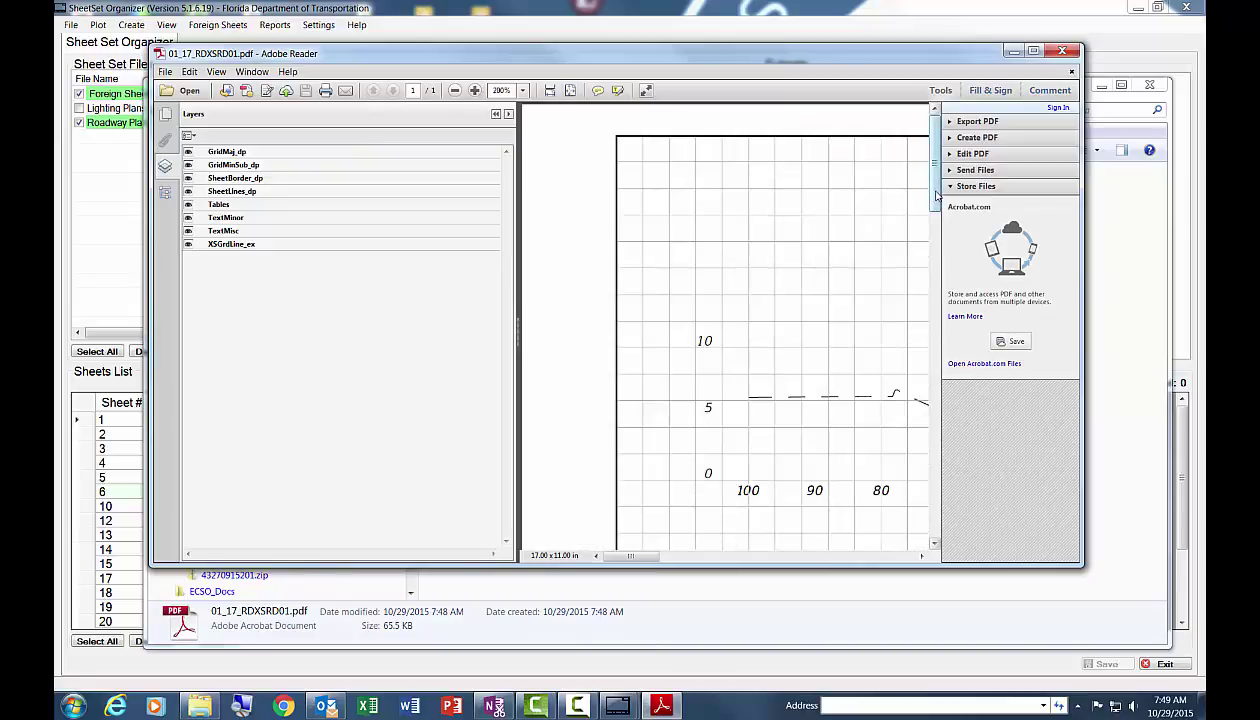
pyautogui.moveTo(935, 198); pyautogui.dragTo(935, 535)
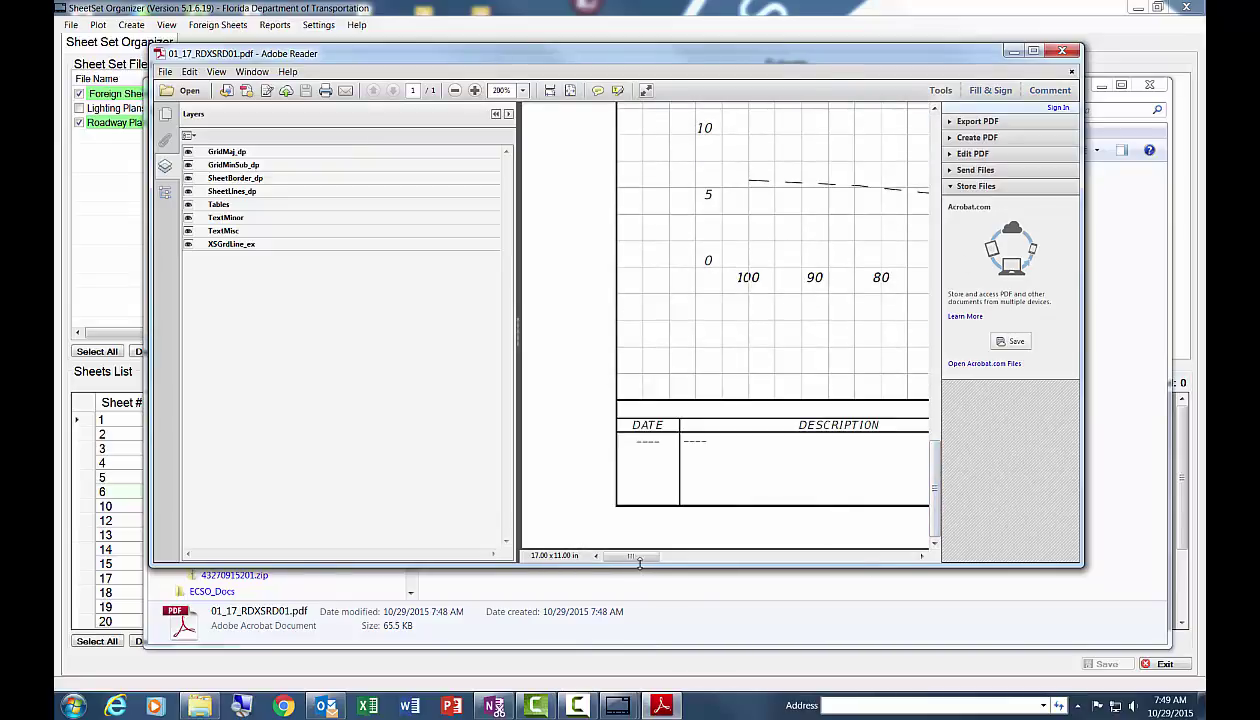
pyautogui.moveTo(640, 562); pyautogui.dragTo(748, 562)
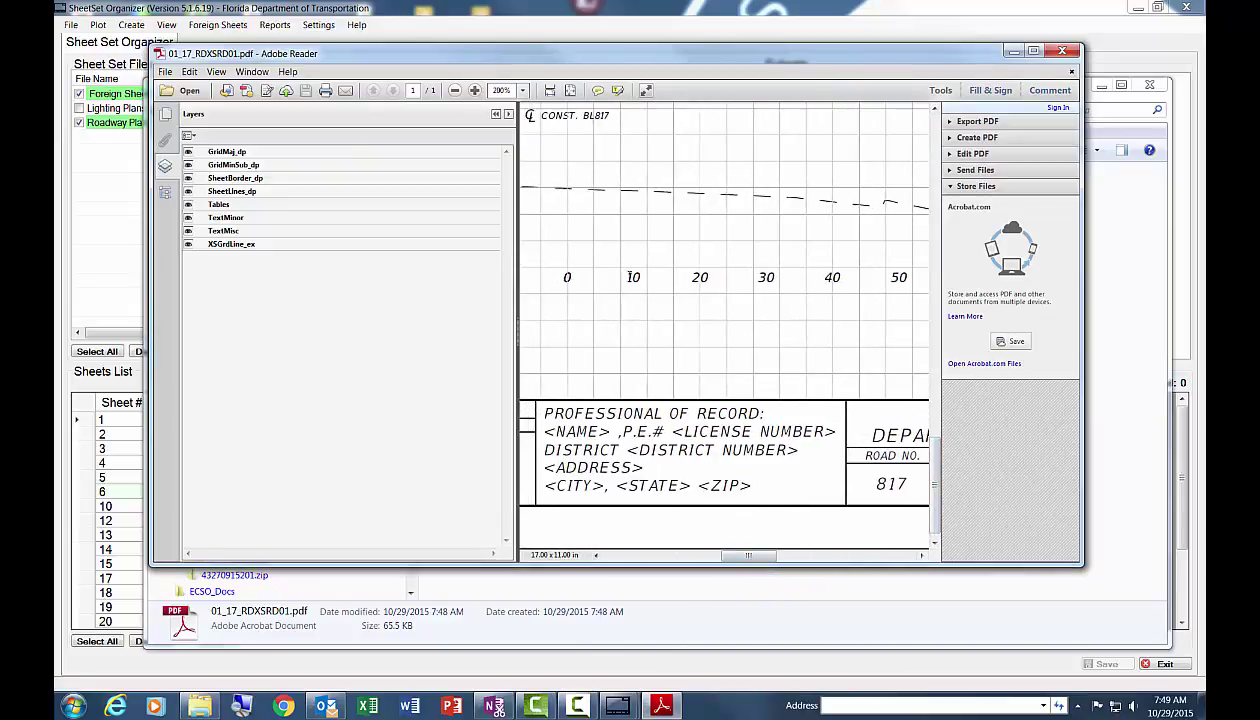
pyautogui.moveTo(746, 557); pyautogui.dragTo(897, 562)
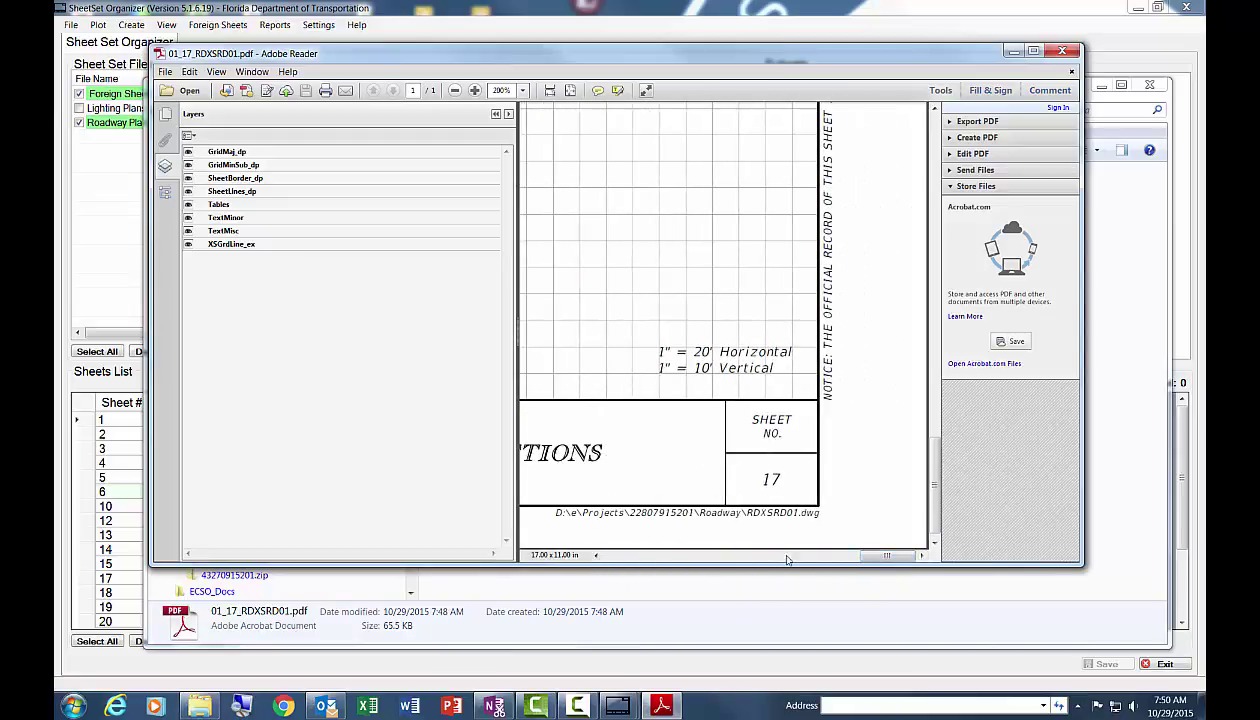
pyautogui.moveTo(880, 560); pyautogui.dragTo(745, 556)
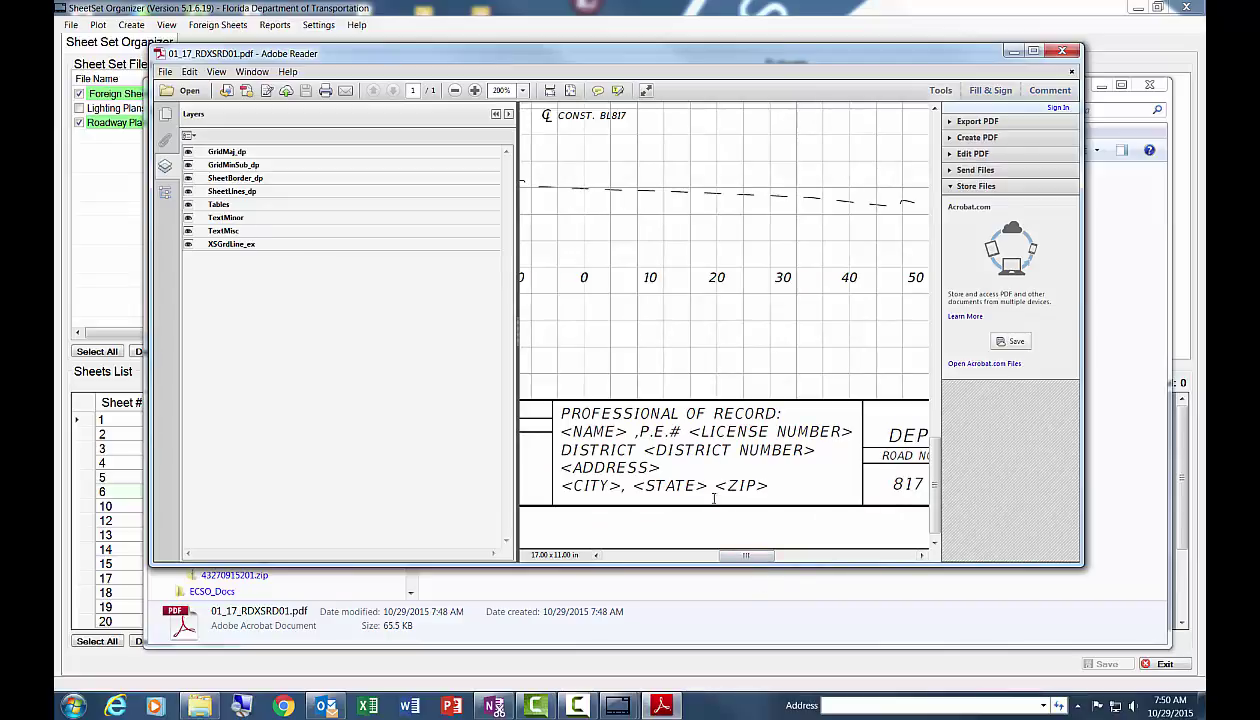
pyautogui.moveTo(720, 556); pyautogui.dragTo(611, 556)
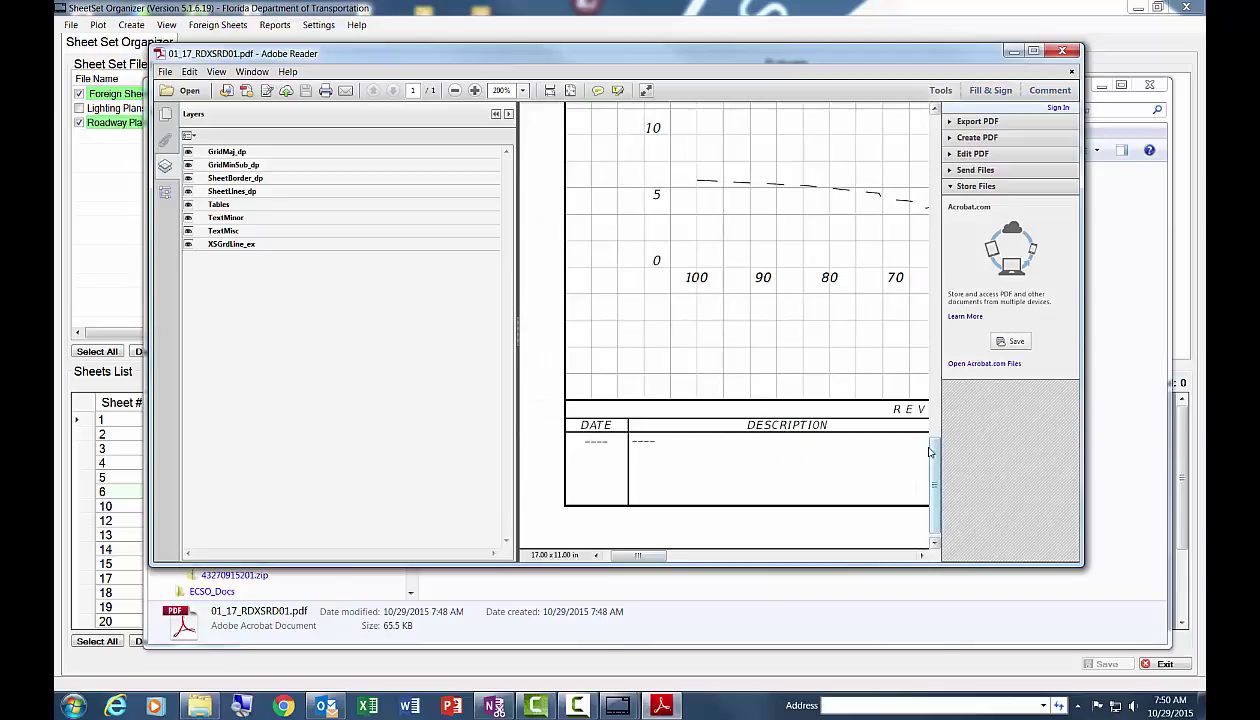
pyautogui.scroll(3, 933, 459)
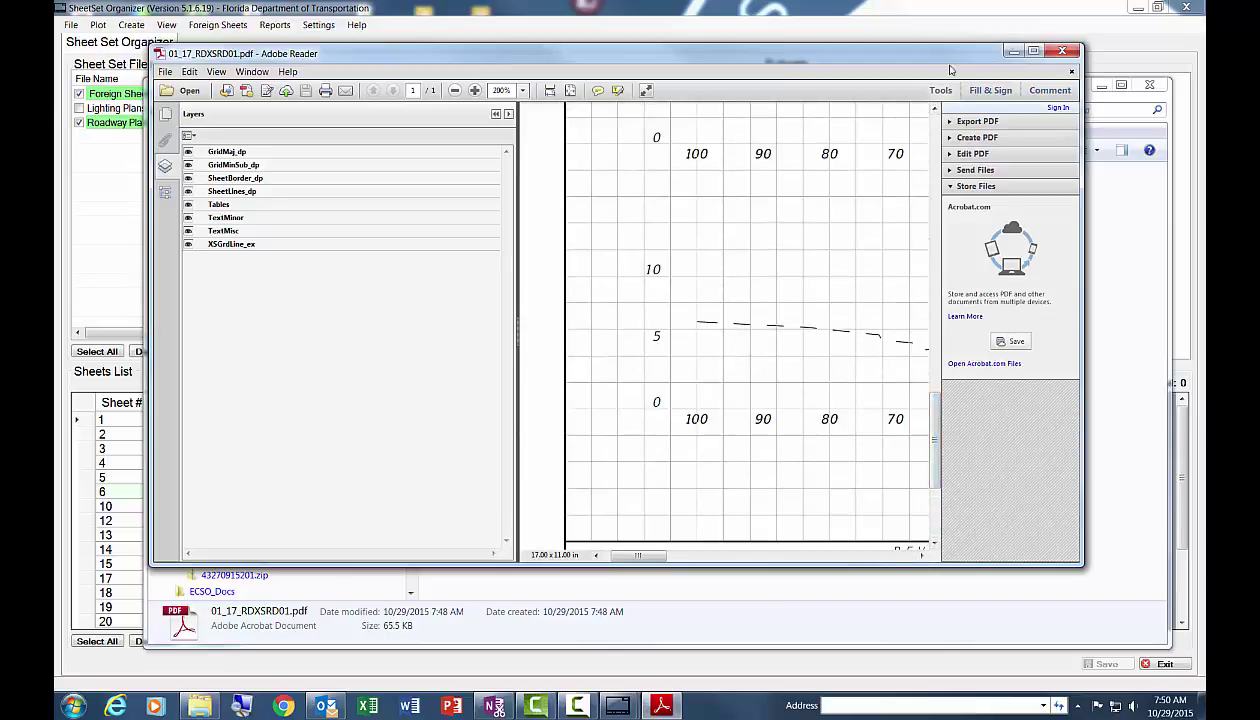
pyautogui.click(1073, 53)
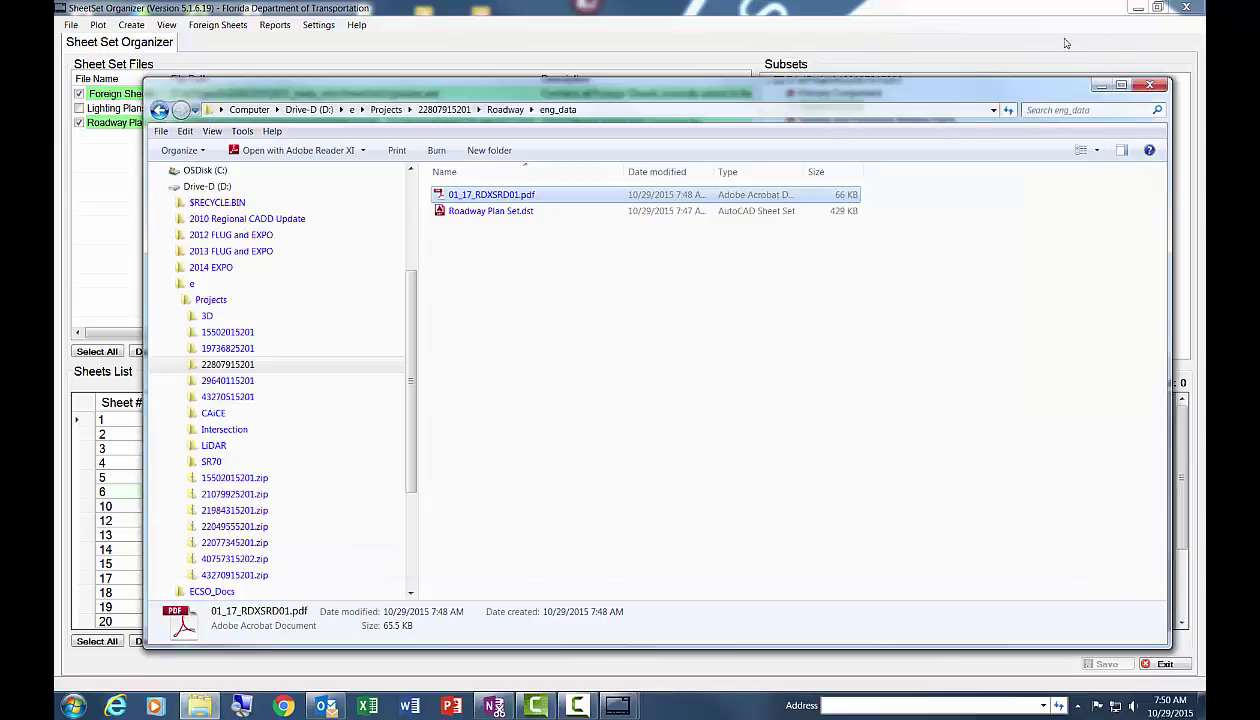
pyautogui.click(1140, 84)
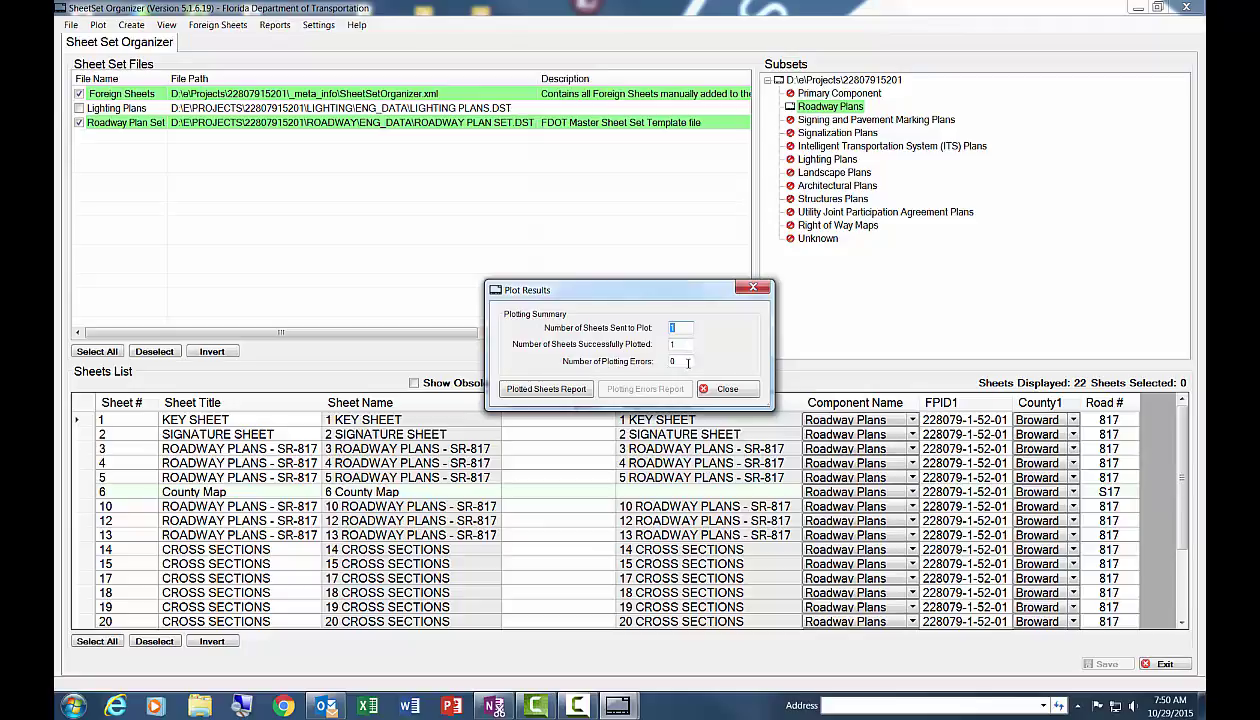
# Step: Open the Plotted Sheets Report from the plot results and examine its plot device and file paths
pyautogui.click(553, 391)
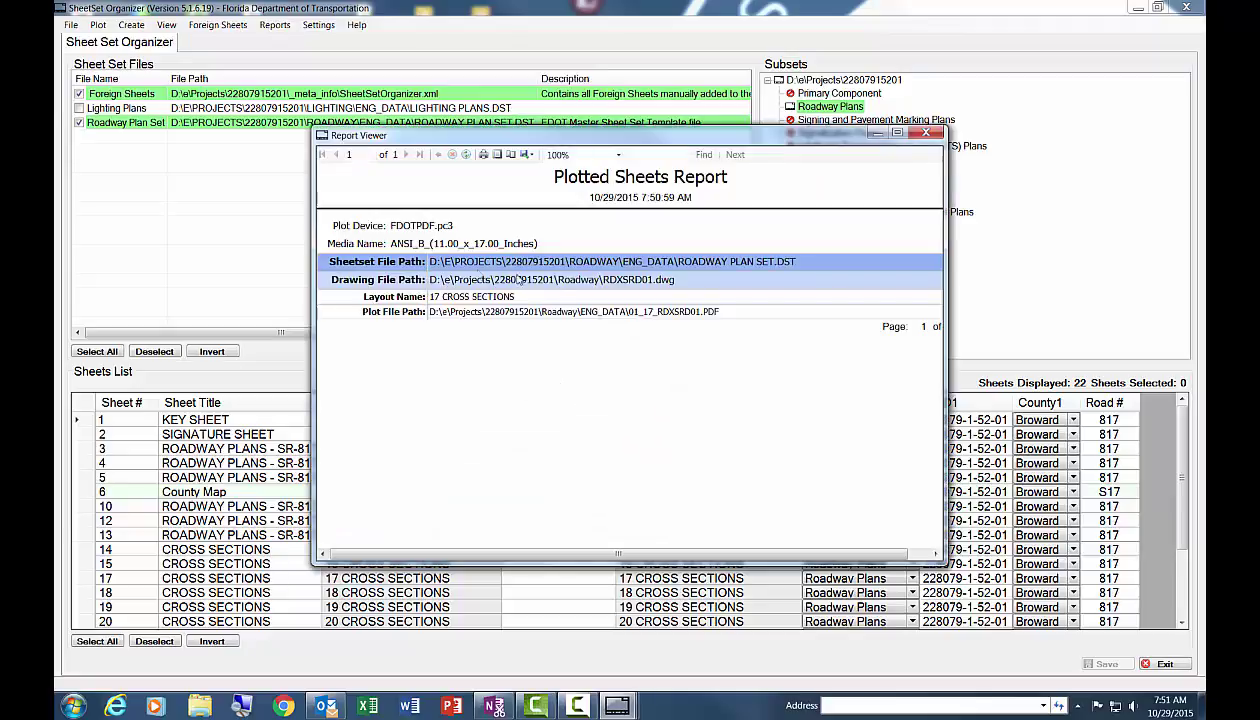
pyautogui.moveTo(638, 553); pyautogui.dragTo(668, 552)
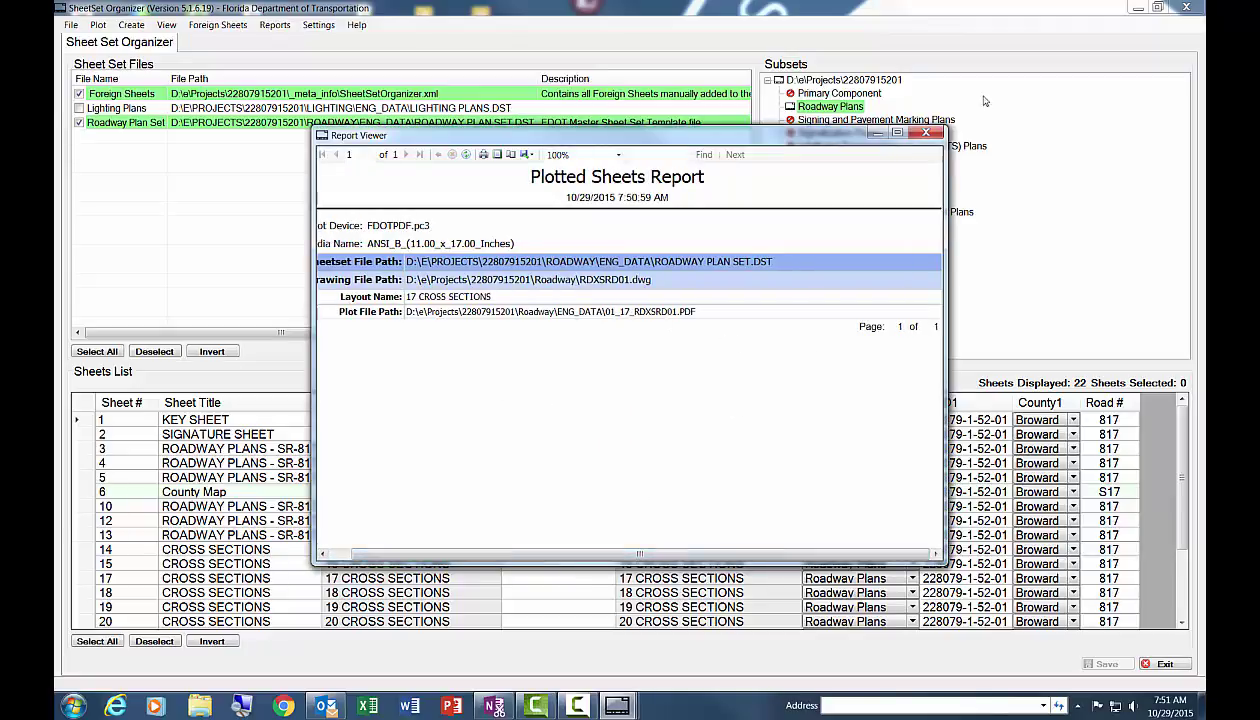
# Step: Close the plot report and results, and plot Roadway Plans sheets 1 through 5
pyautogui.click(925, 133)
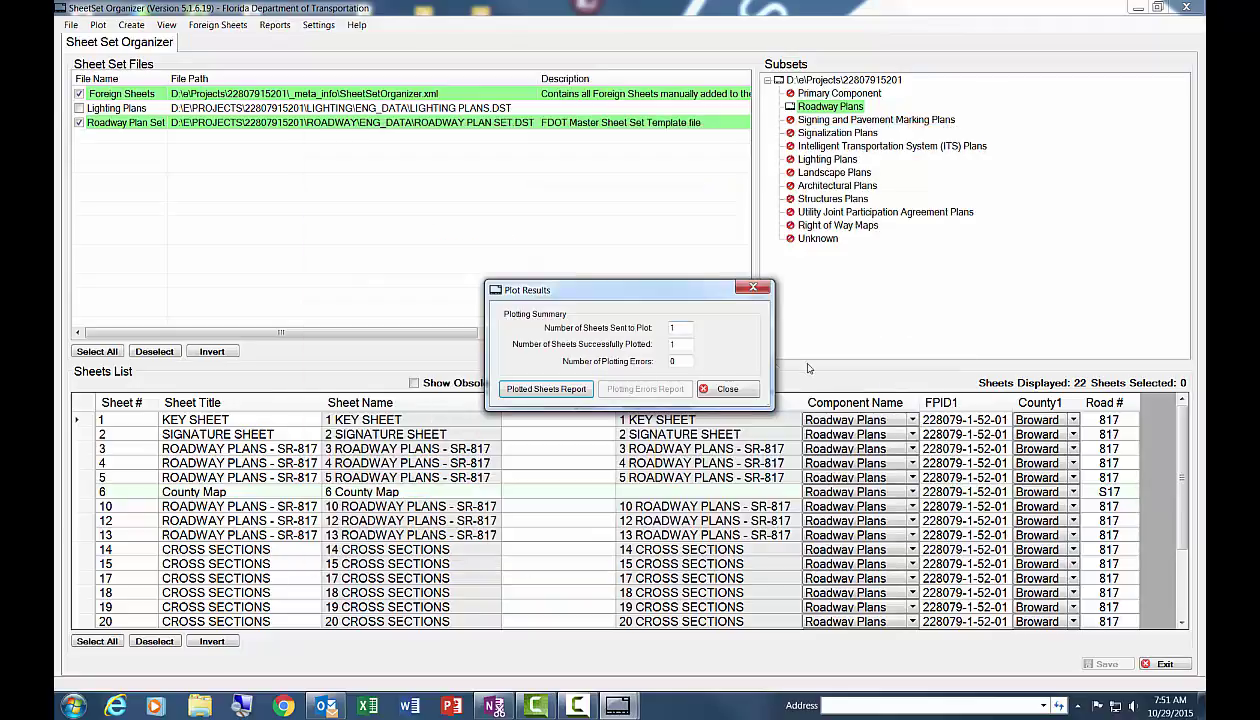
pyautogui.click(724, 390)
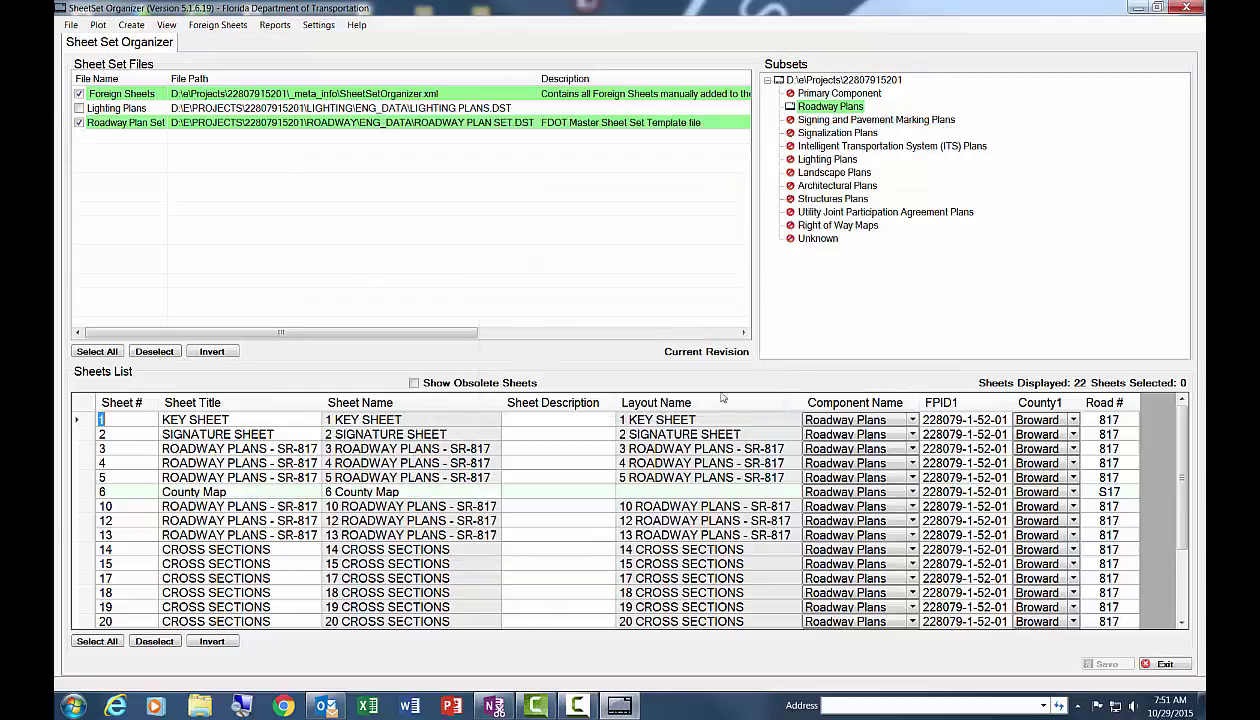
pyautogui.click(85, 421)
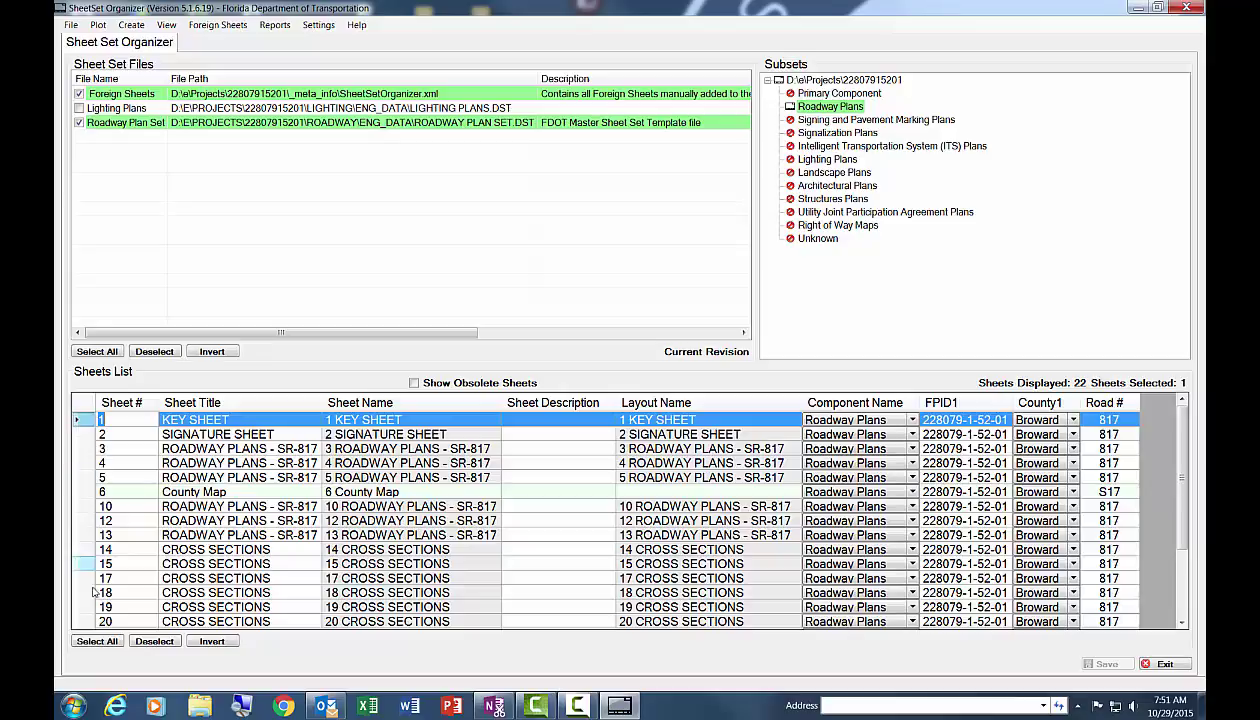
pyautogui.keyDown('shift'); pyautogui.click(79, 481); pyautogui.keyUp('shift')
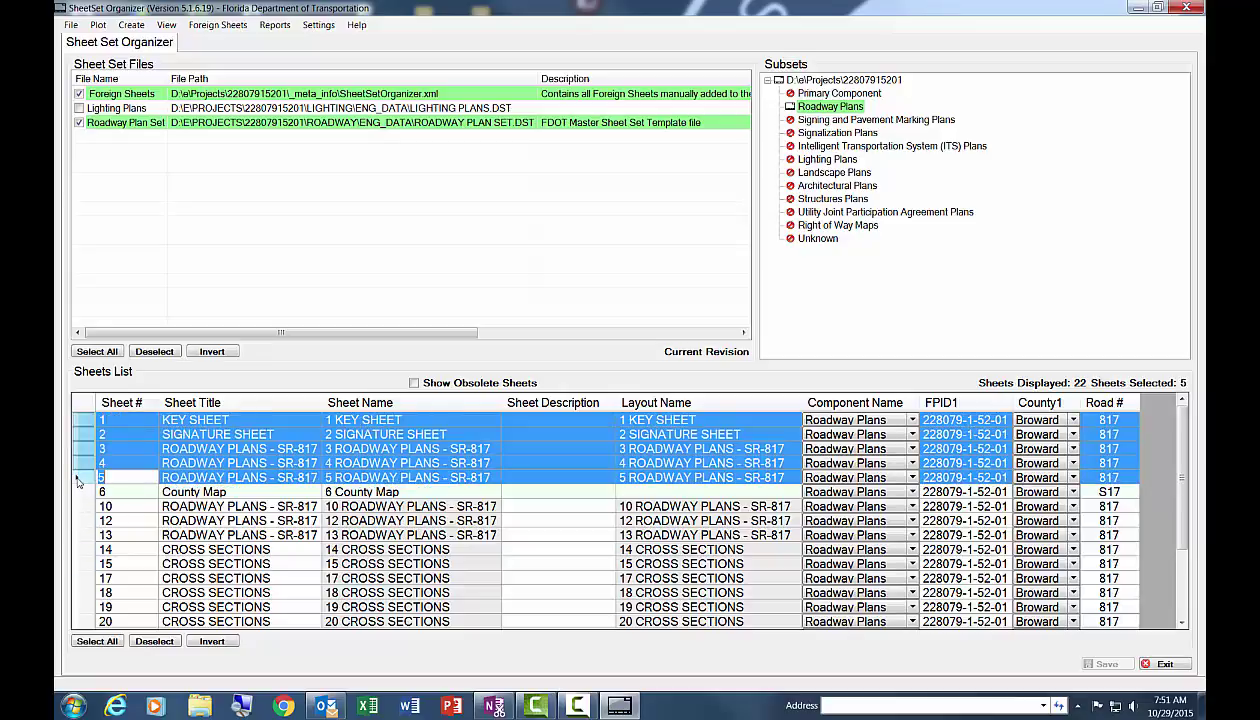
pyautogui.rightClick(82, 445)
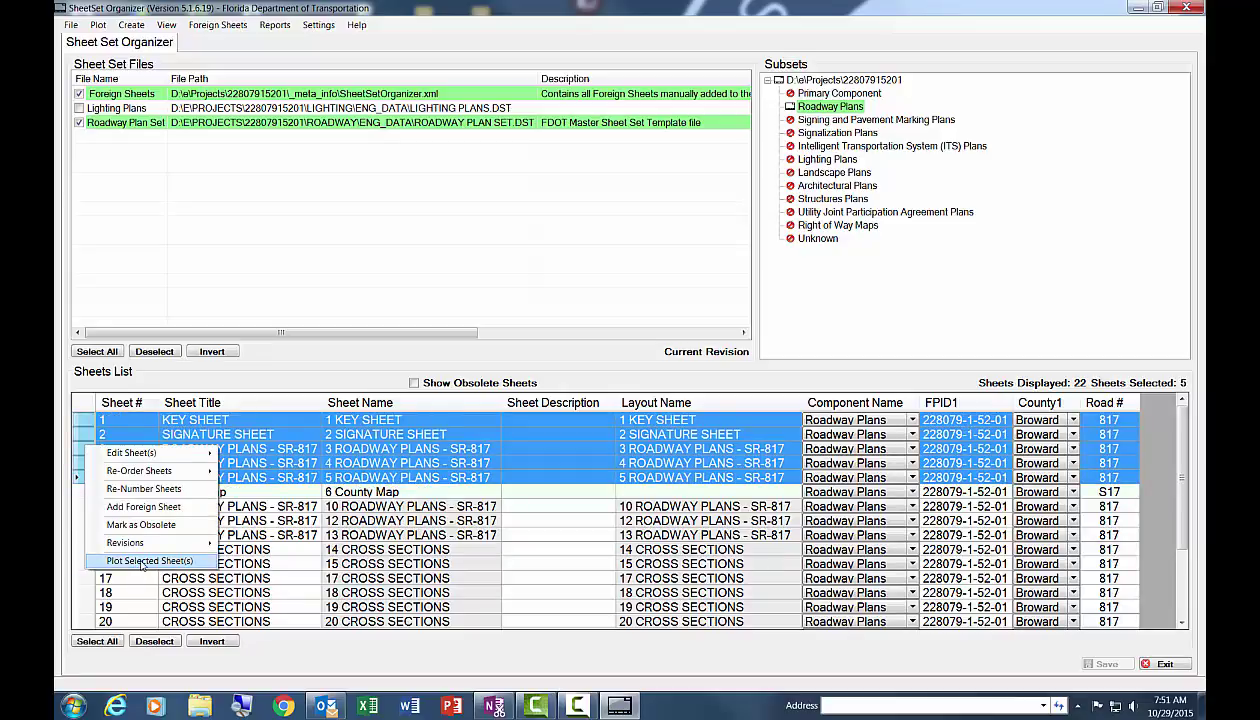
pyautogui.click(144, 561)
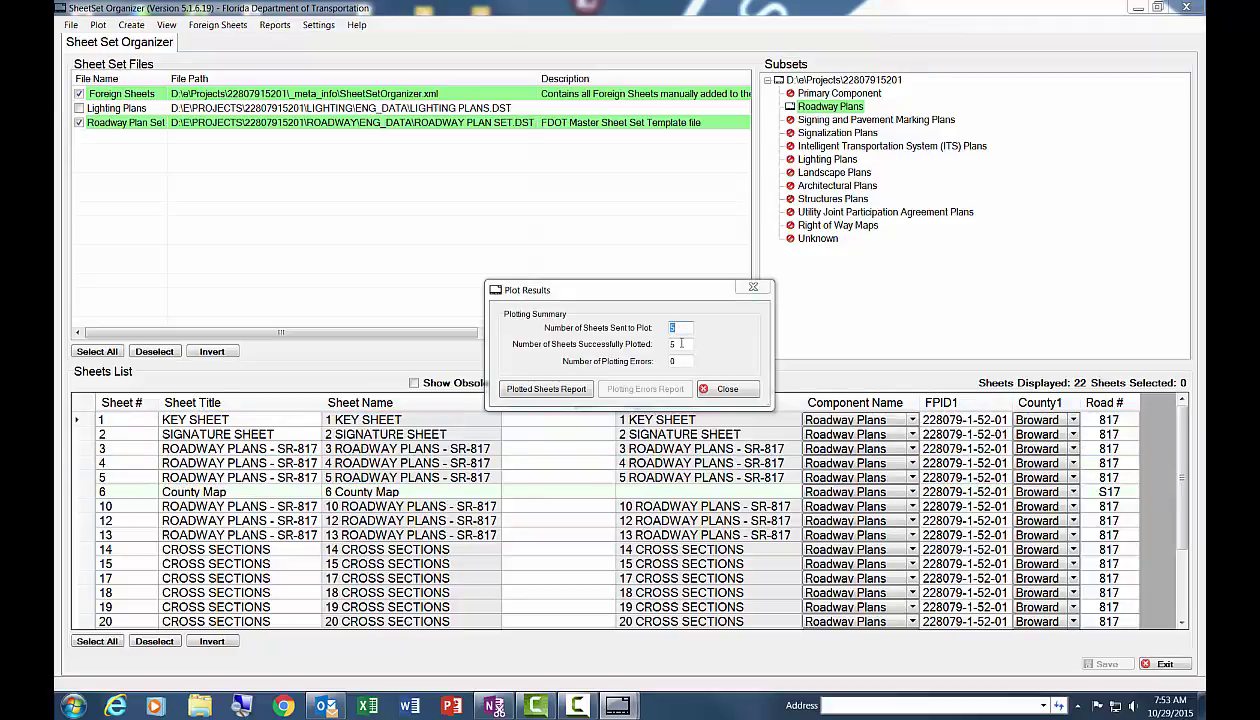
# Step: Examine the Plotted Sheets Report for sheets 1 through 5, and close the report and the plot results
pyautogui.click(545, 390)
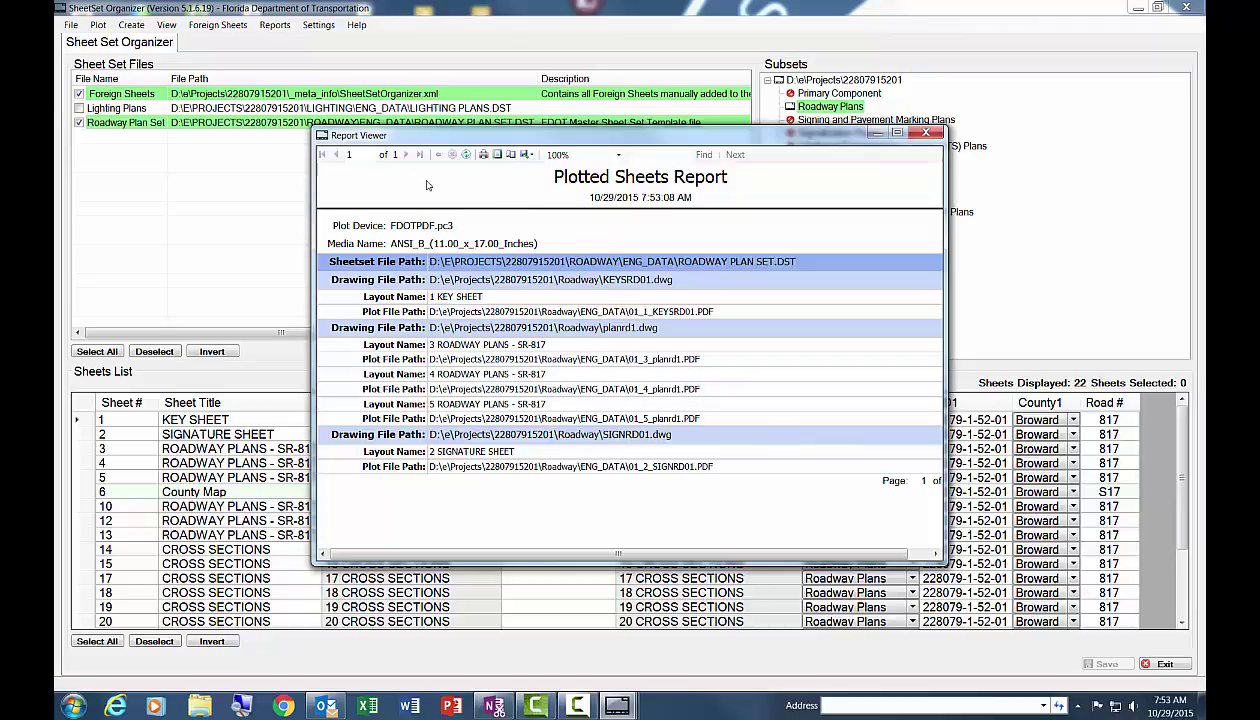
pyautogui.click(925, 133)
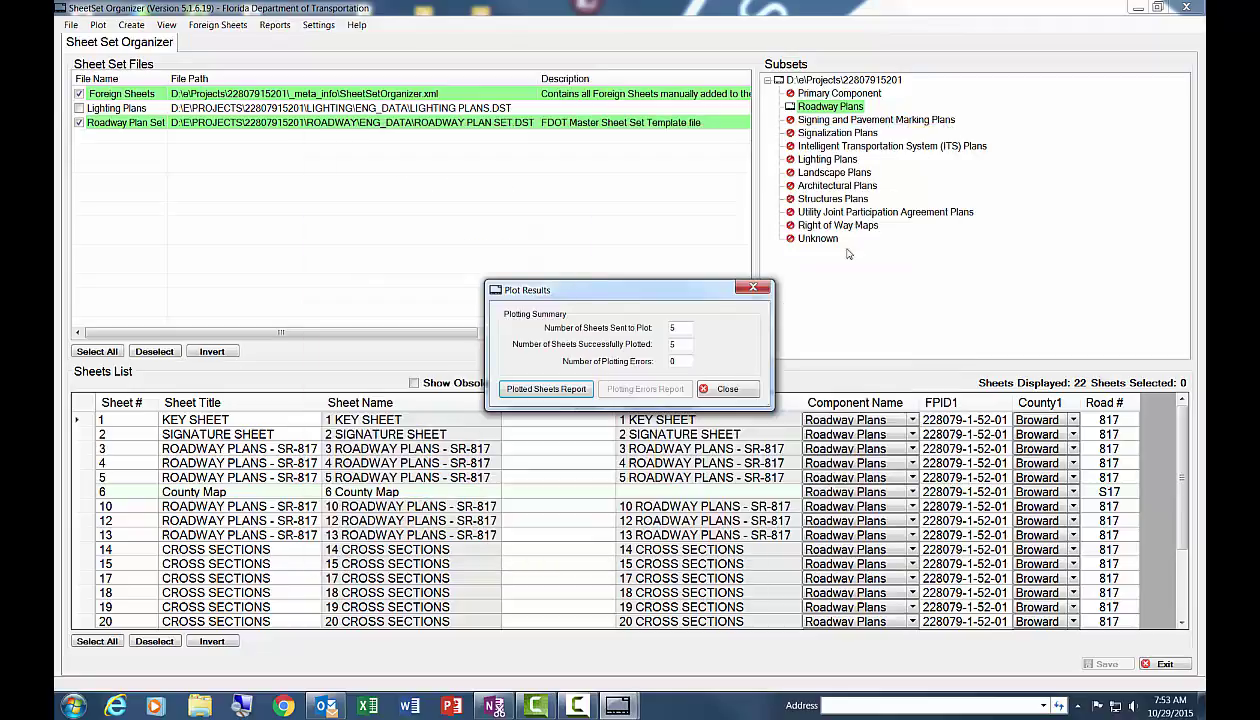
pyautogui.click(727, 390)
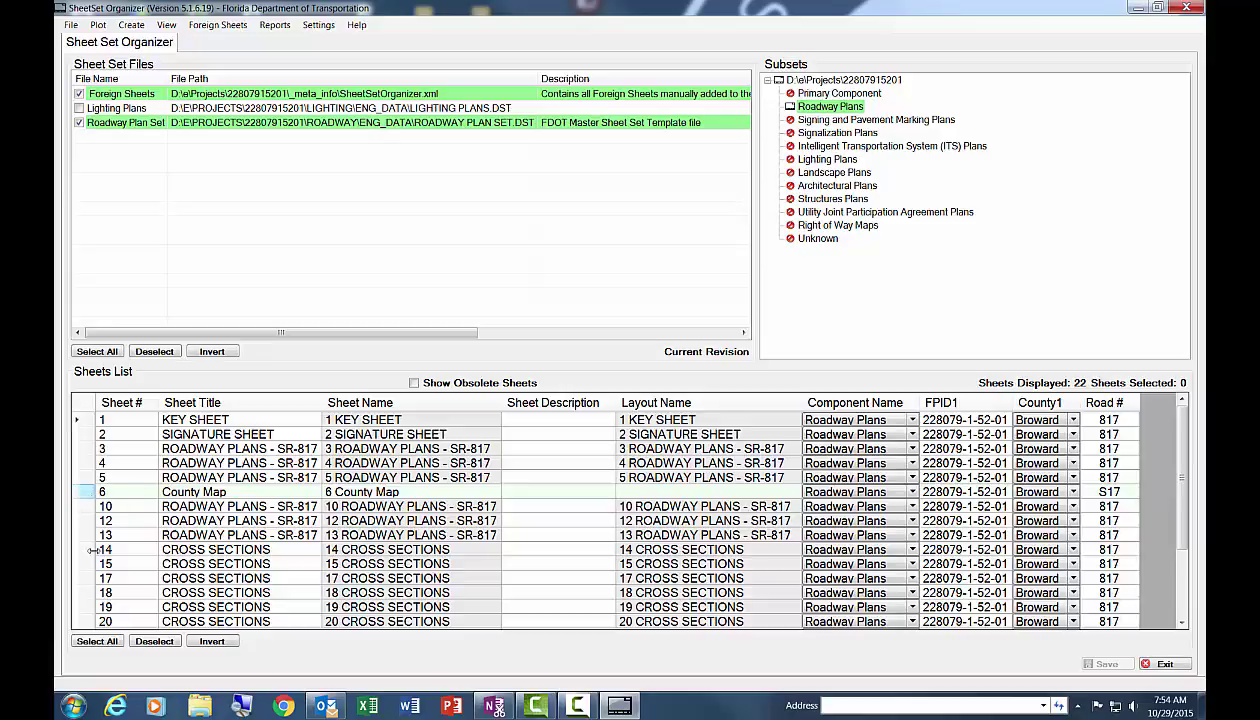
# Step: Review the editing commands available for a sheet and the project directory and sheet column options in User Settings, leaving them unchanged
pyautogui.rightClick(85, 499)
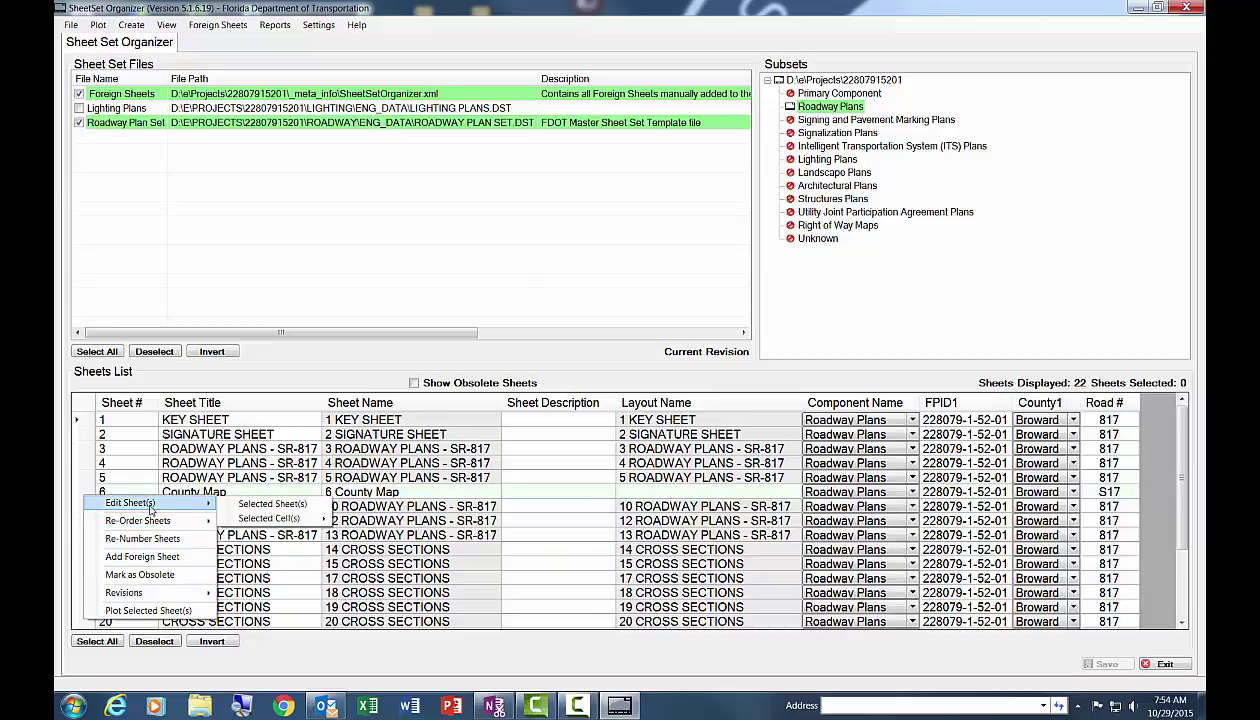
pyautogui.moveTo(152, 510)
pyautogui.click(318, 25)
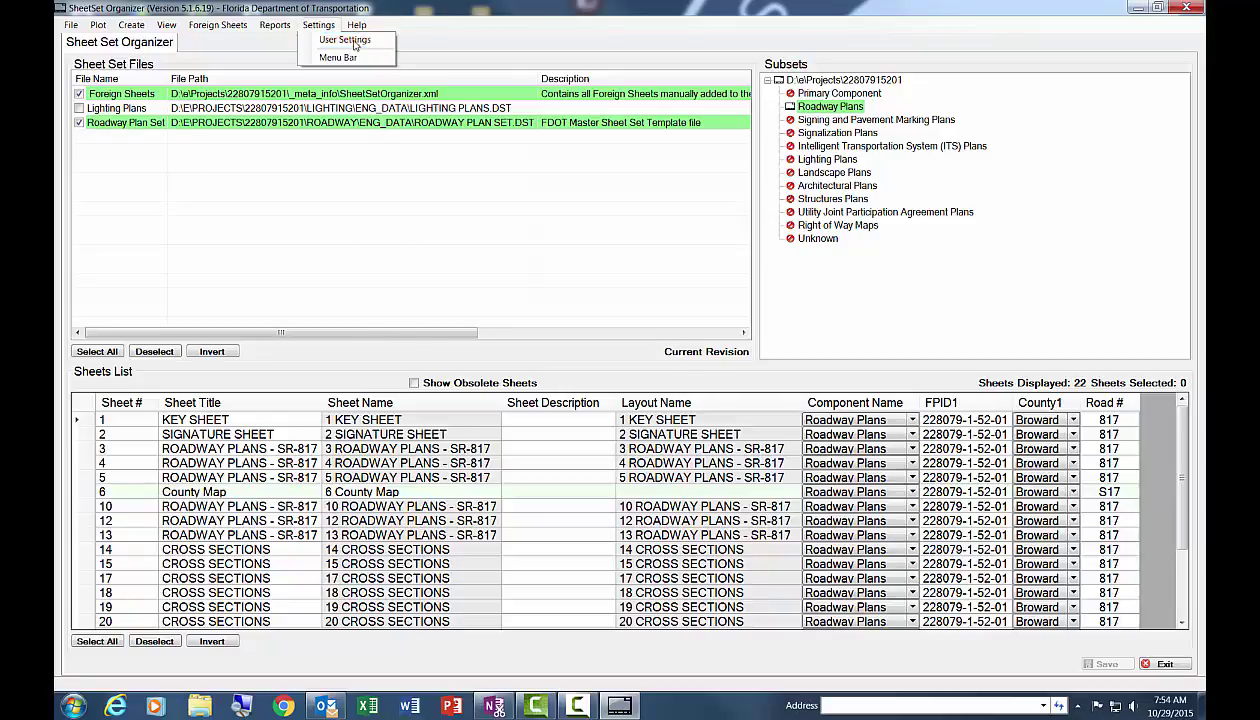
pyautogui.click(352, 39)
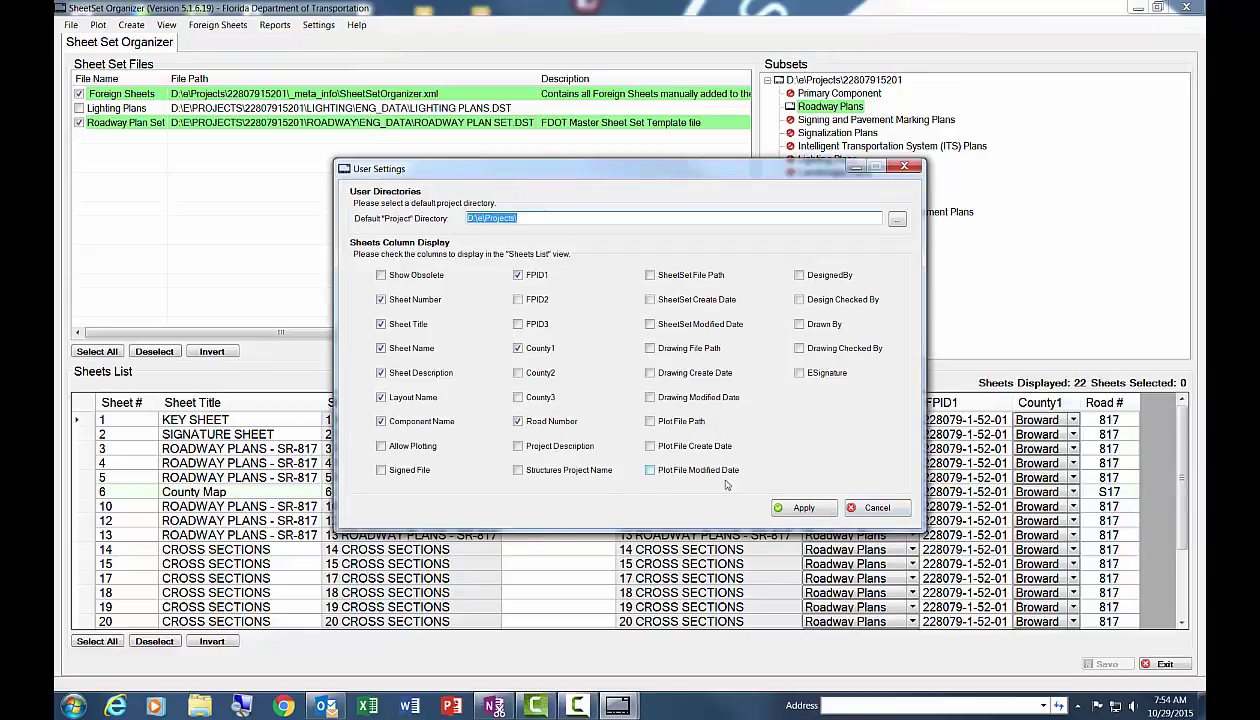
pyautogui.click(875, 507)
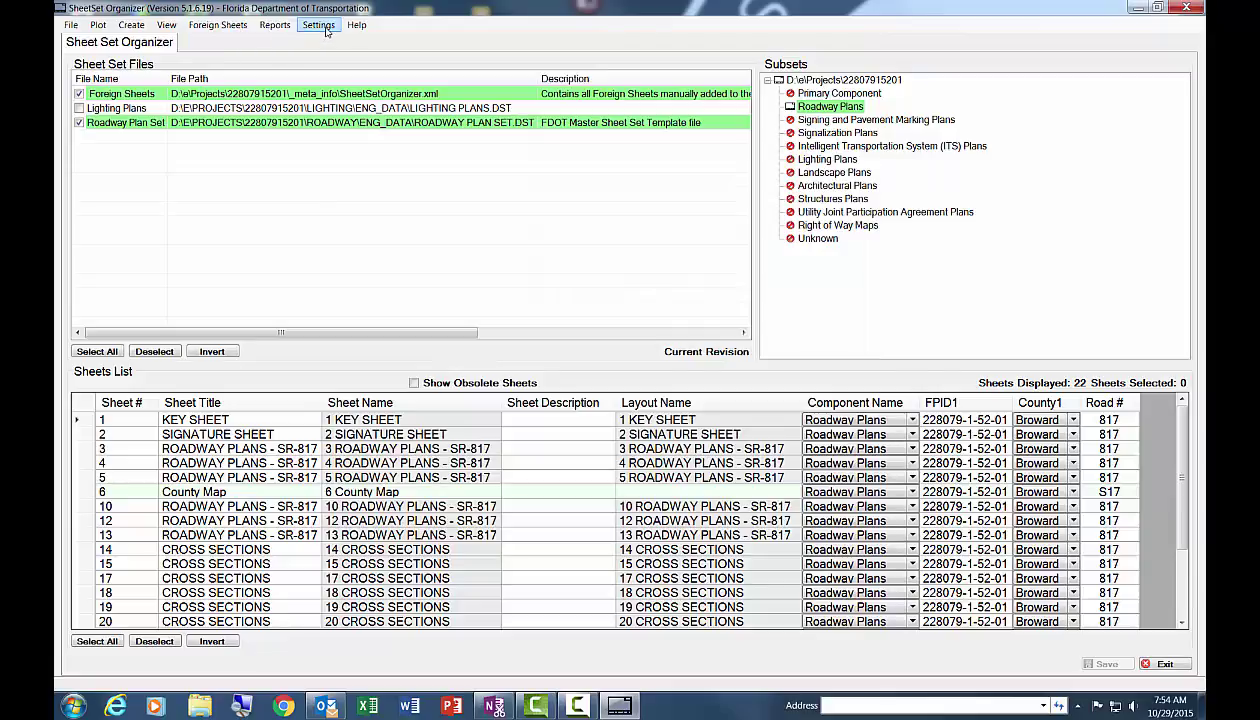
# Step: Generate the All Sheets Report, examine its sheet entries across to the Signed column, and close it
pyautogui.click(276, 25)
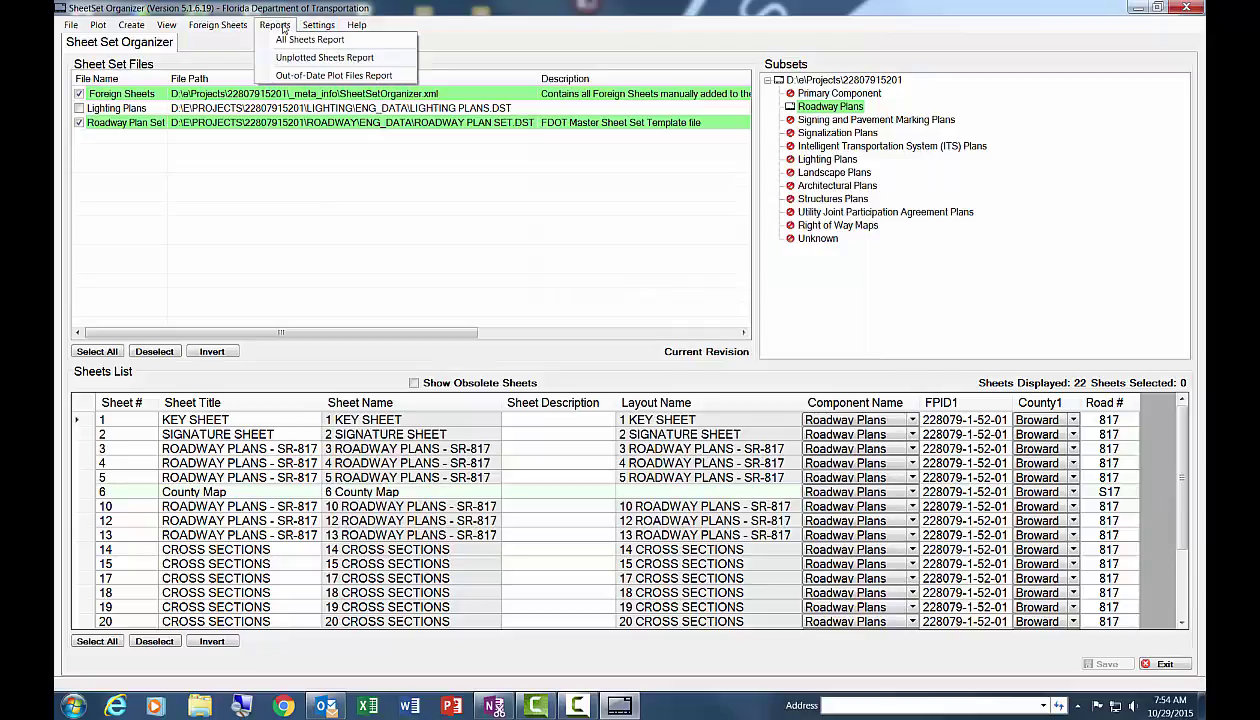
pyautogui.click(316, 40)
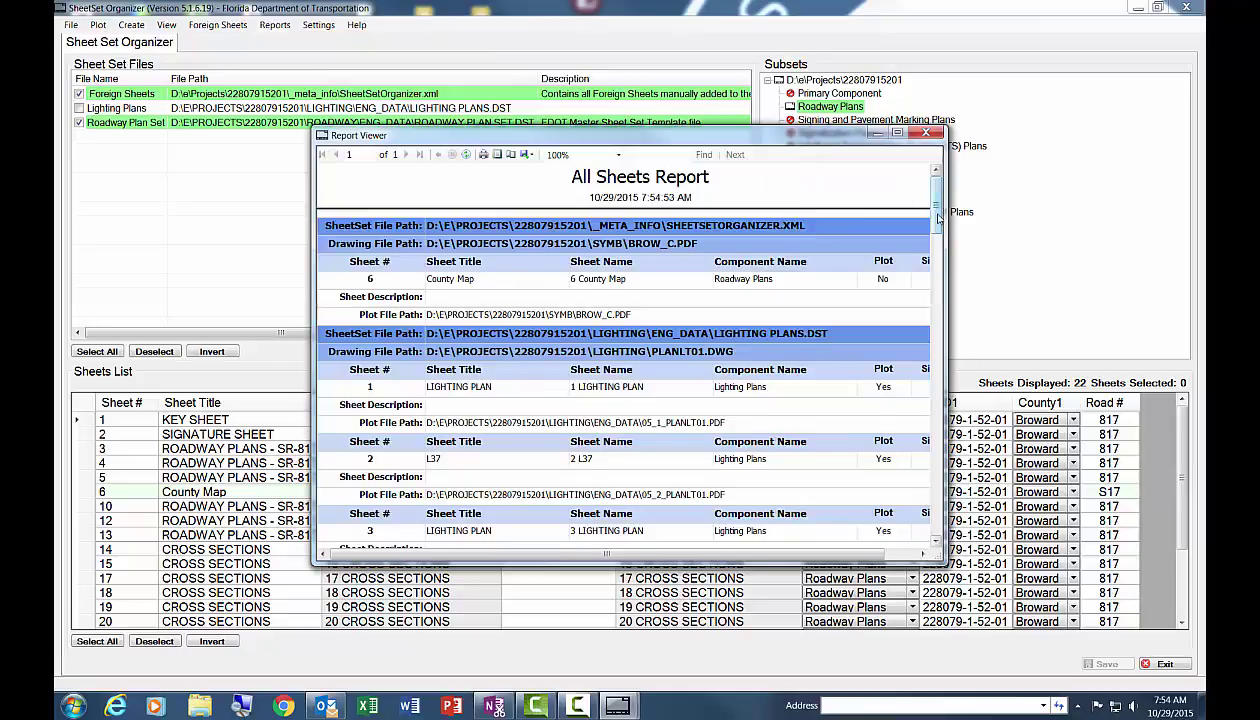
pyautogui.moveTo(938, 218)
pyautogui.mouseDown()
pyautogui.moveTo(927, 530)
pyautogui.moveTo(918, 320)
pyautogui.moveTo(894, 201)
pyautogui.mouseUp()
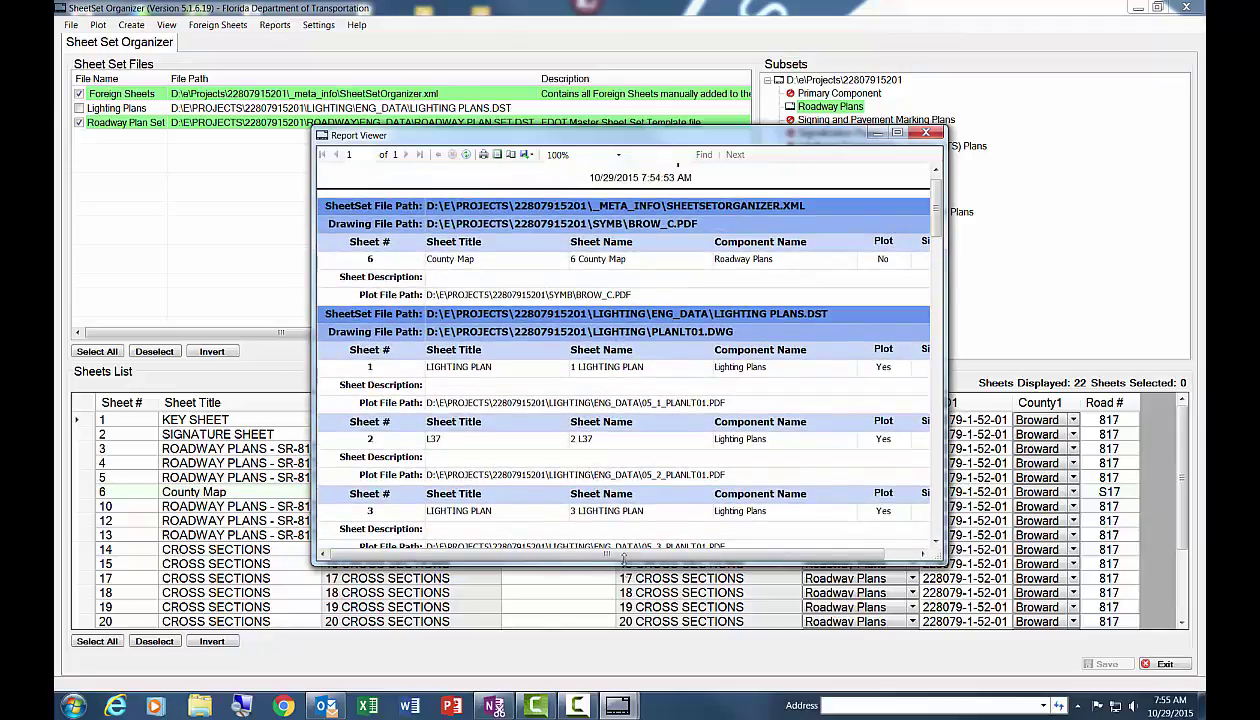
pyautogui.moveTo(623, 557); pyautogui.dragTo(657, 557)
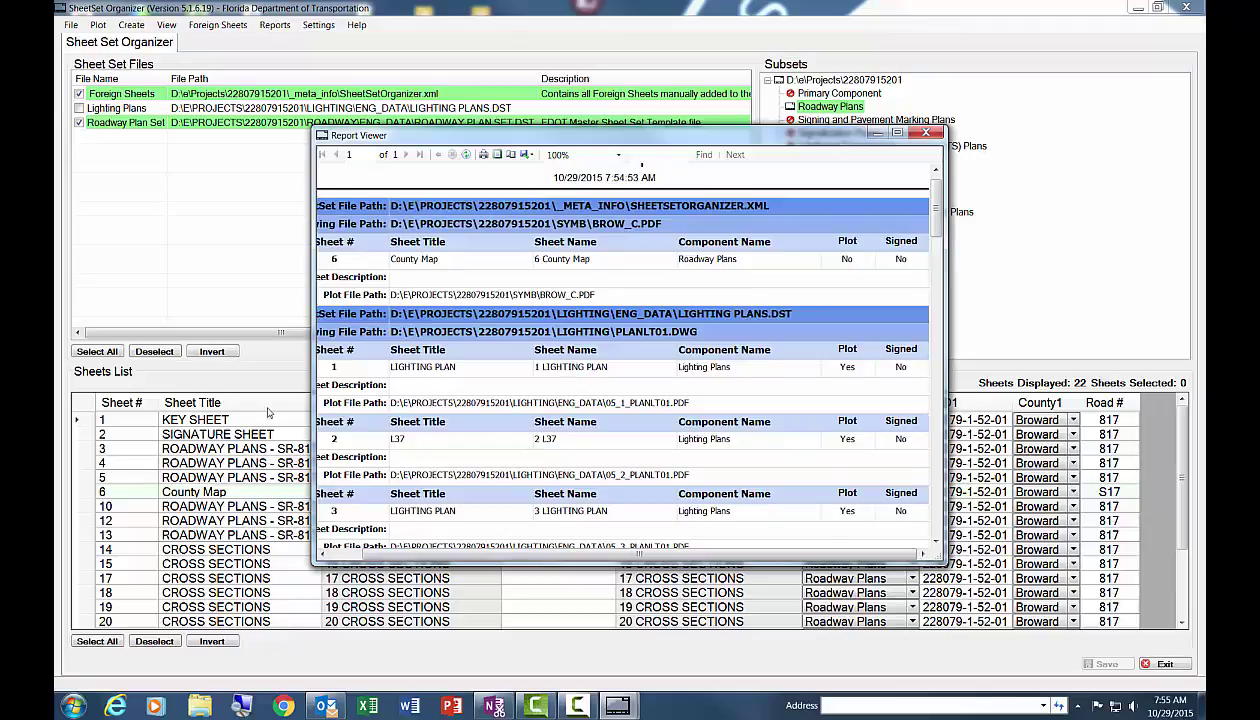
pyautogui.click(936, 134)
# Step: Generate the Unplotted Sheets Report and examine the sheets with missing plot files
pyautogui.click(277, 25)
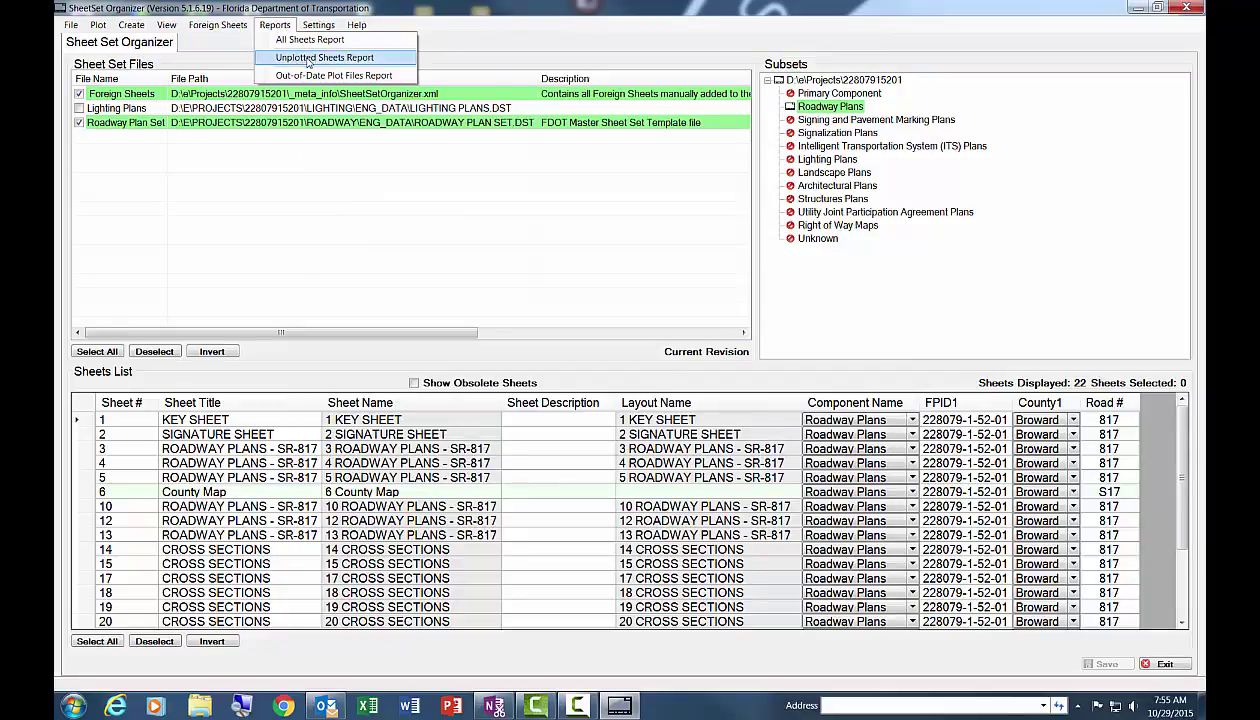
pyautogui.click(300, 58)
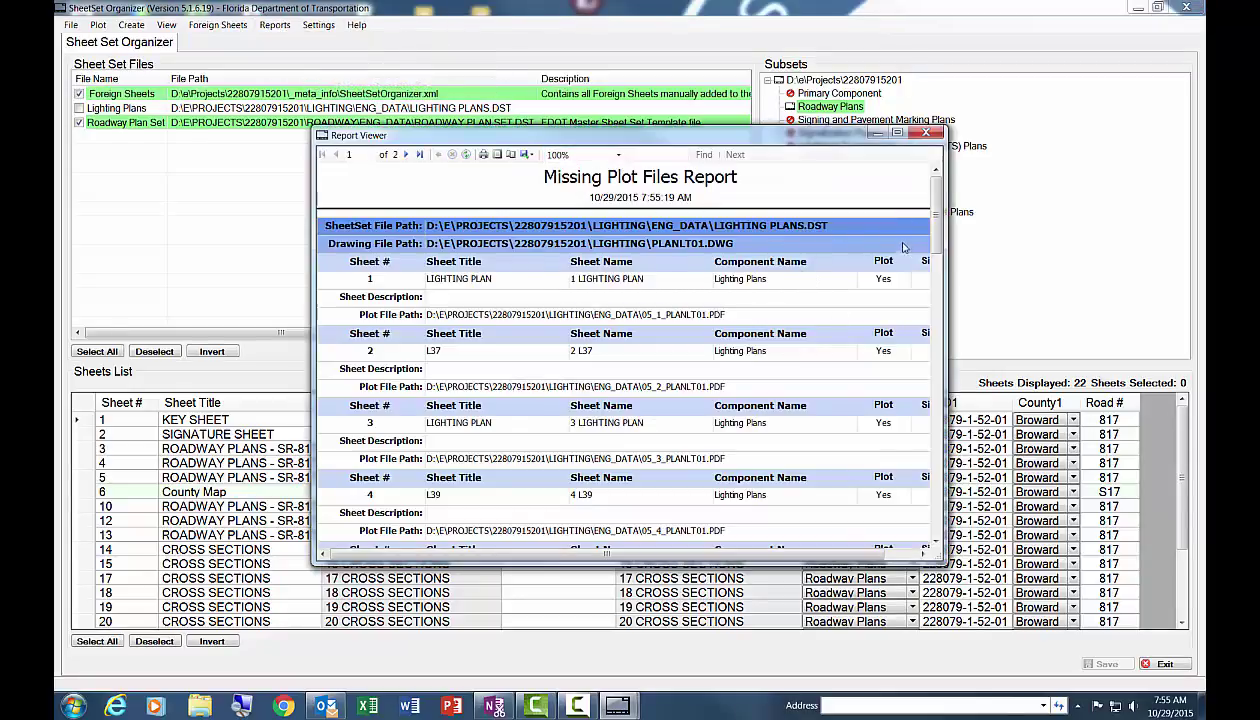
pyautogui.moveTo(935, 245); pyautogui.dragTo(935, 440)
# Step: Generate the Out-of-Date Plot Files Report, examine it, and close it
pyautogui.click(274, 24)
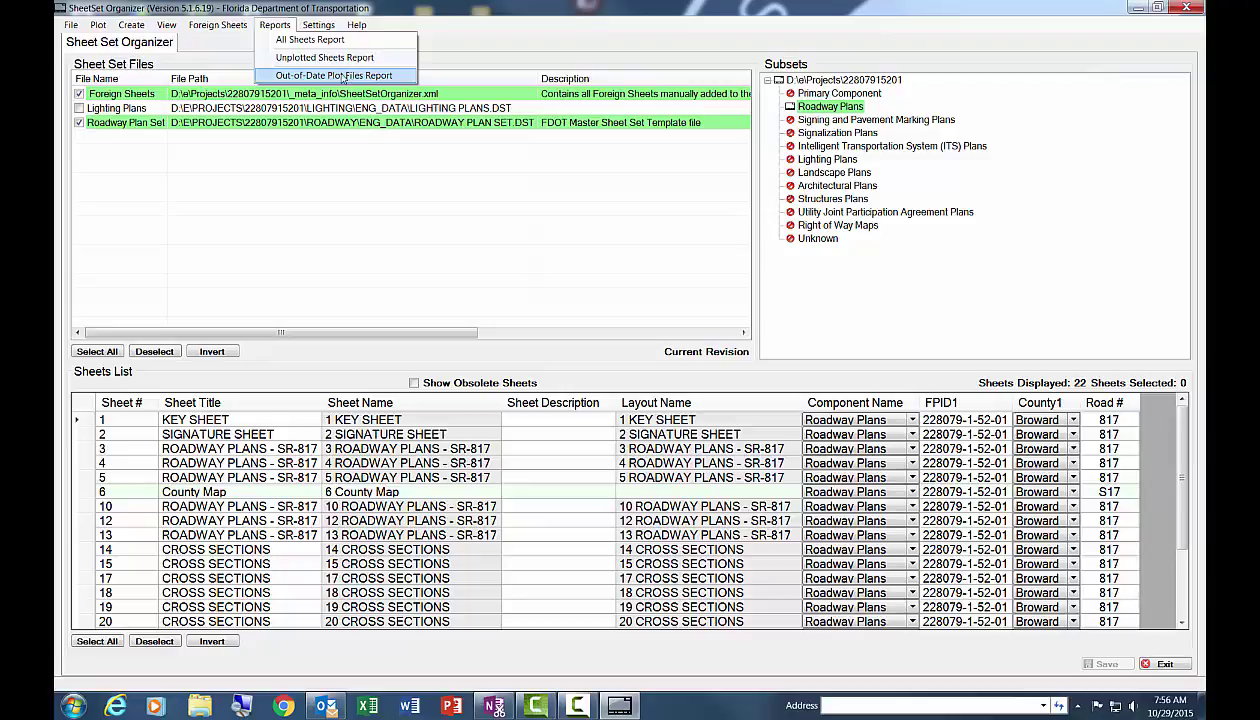
pyautogui.click(343, 76)
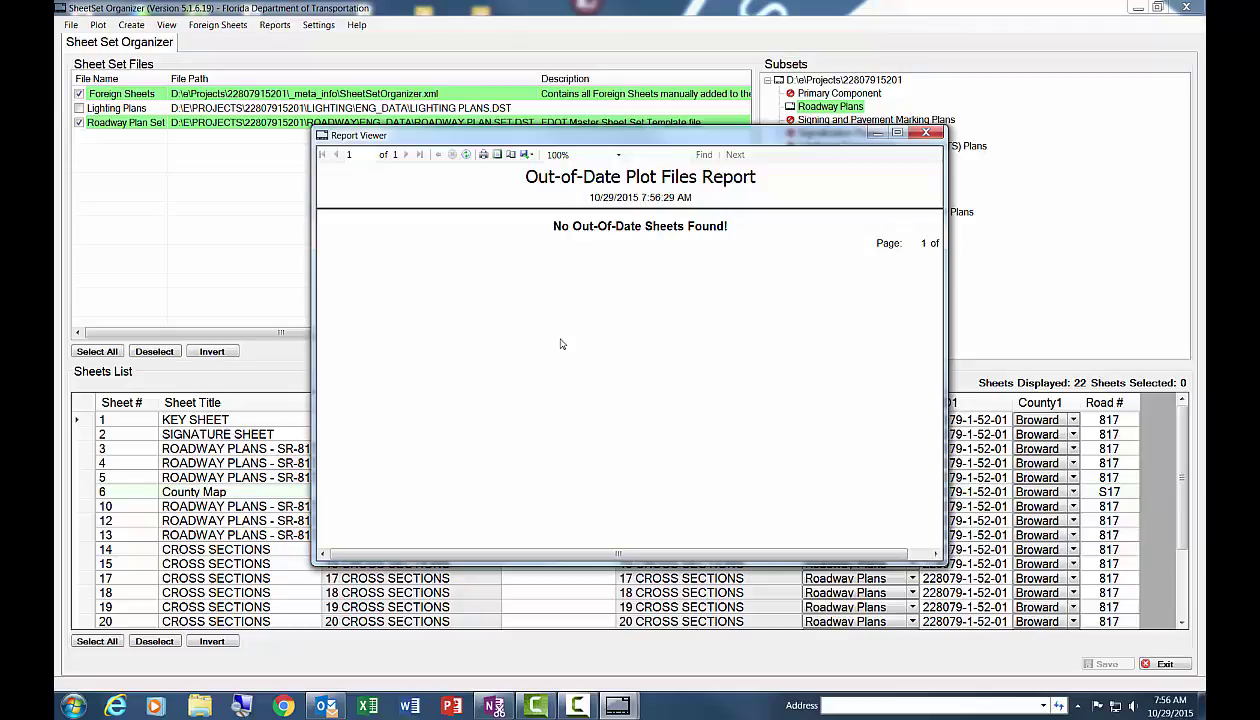
pyautogui.click(926, 133)
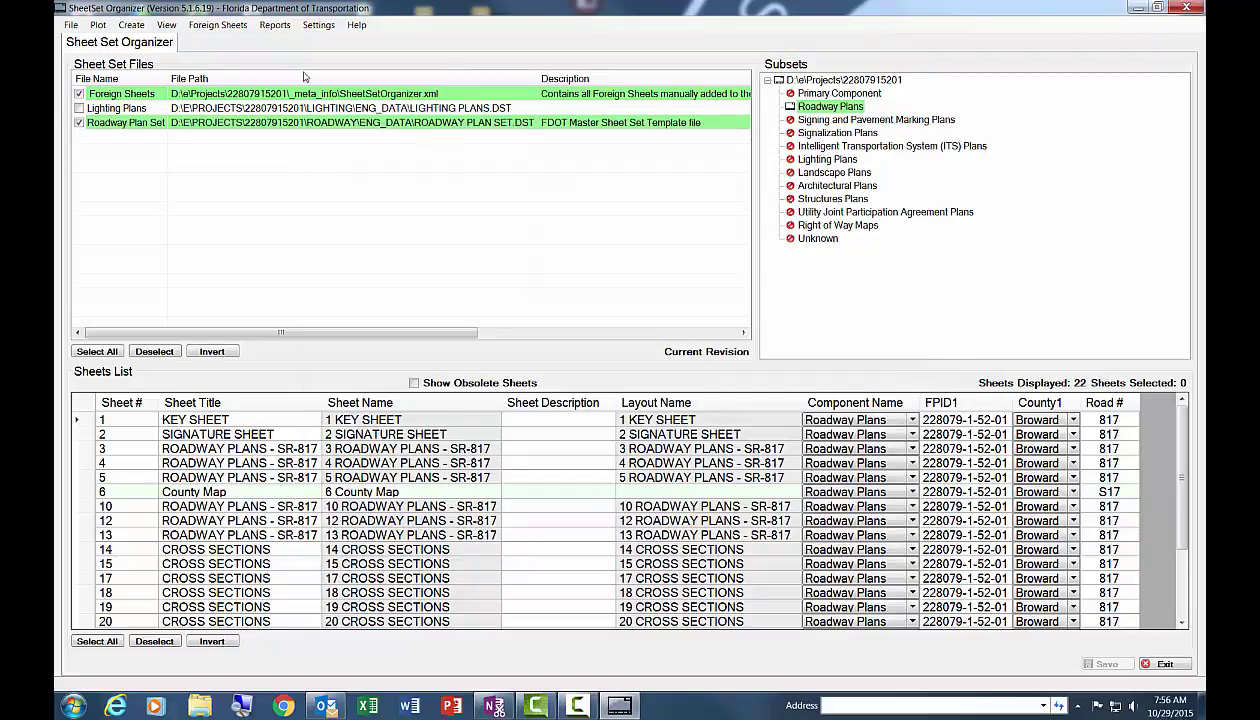
# Step: Inspect the Import Foreign Sheets file dialog and the Foreign Sheets Editor, cancelling both without changes
pyautogui.click(218, 25)
pyautogui.click(242, 41)
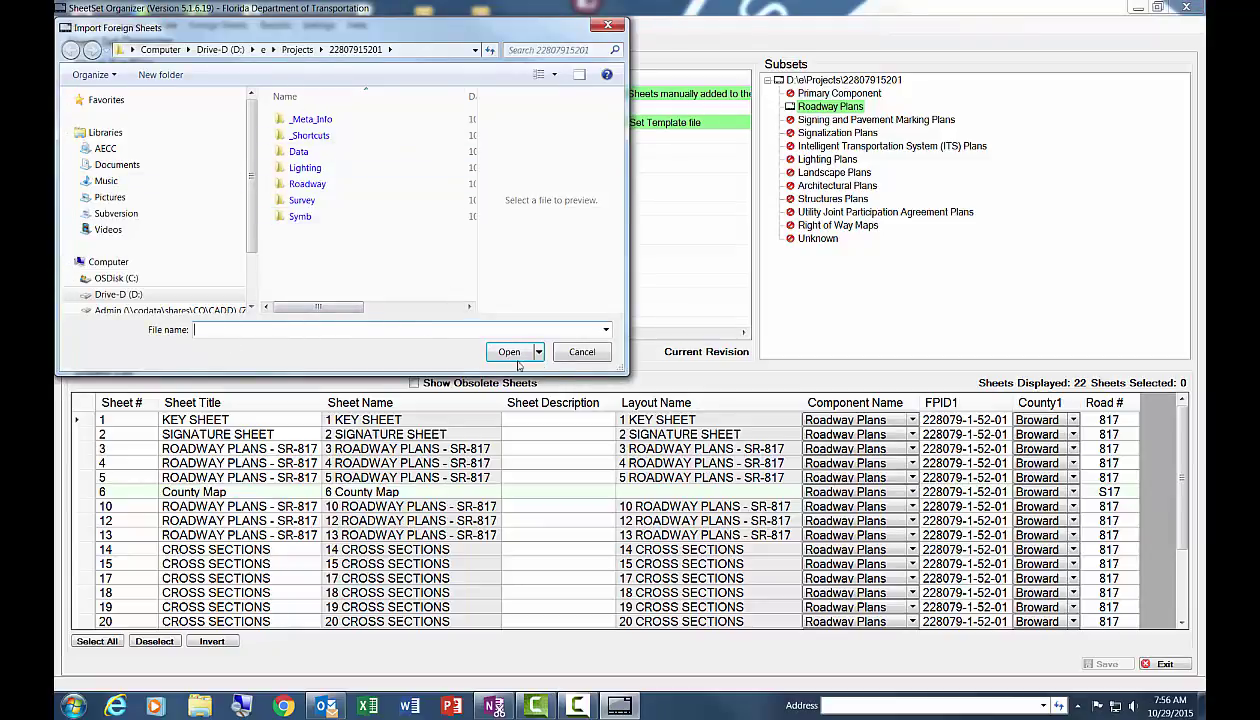
pyautogui.click(579, 353)
pyautogui.click(218, 25)
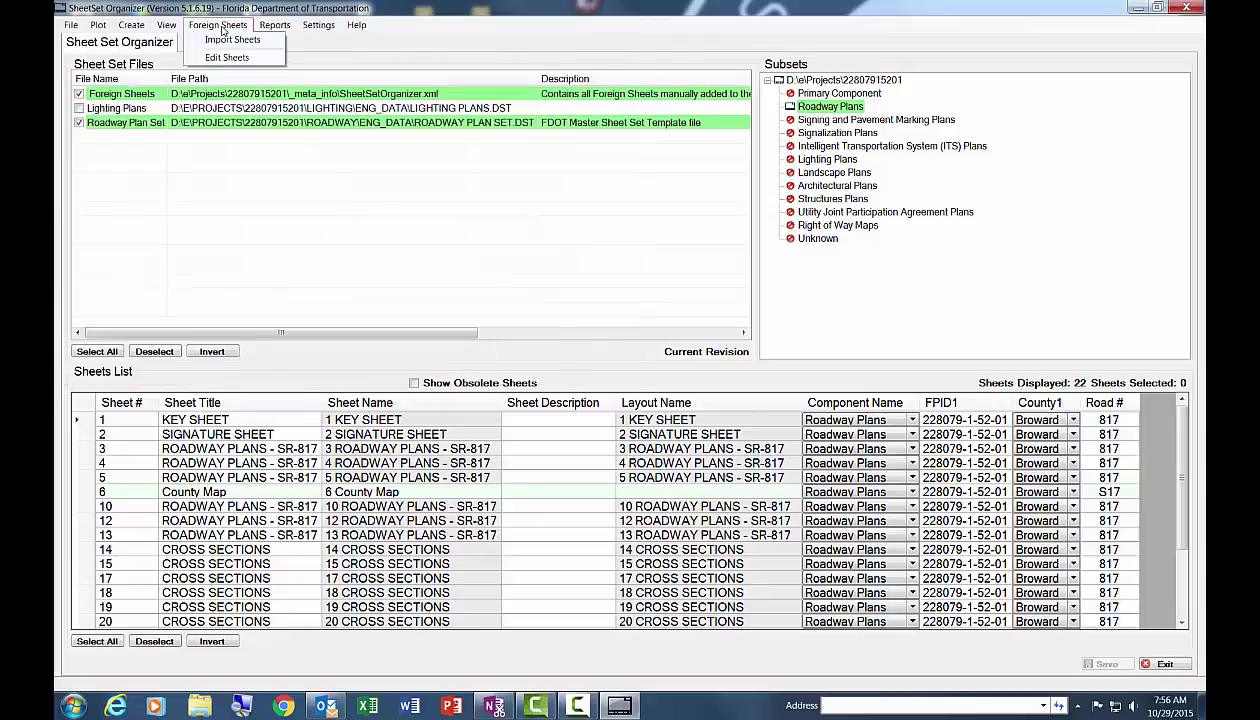
pyautogui.click(230, 56)
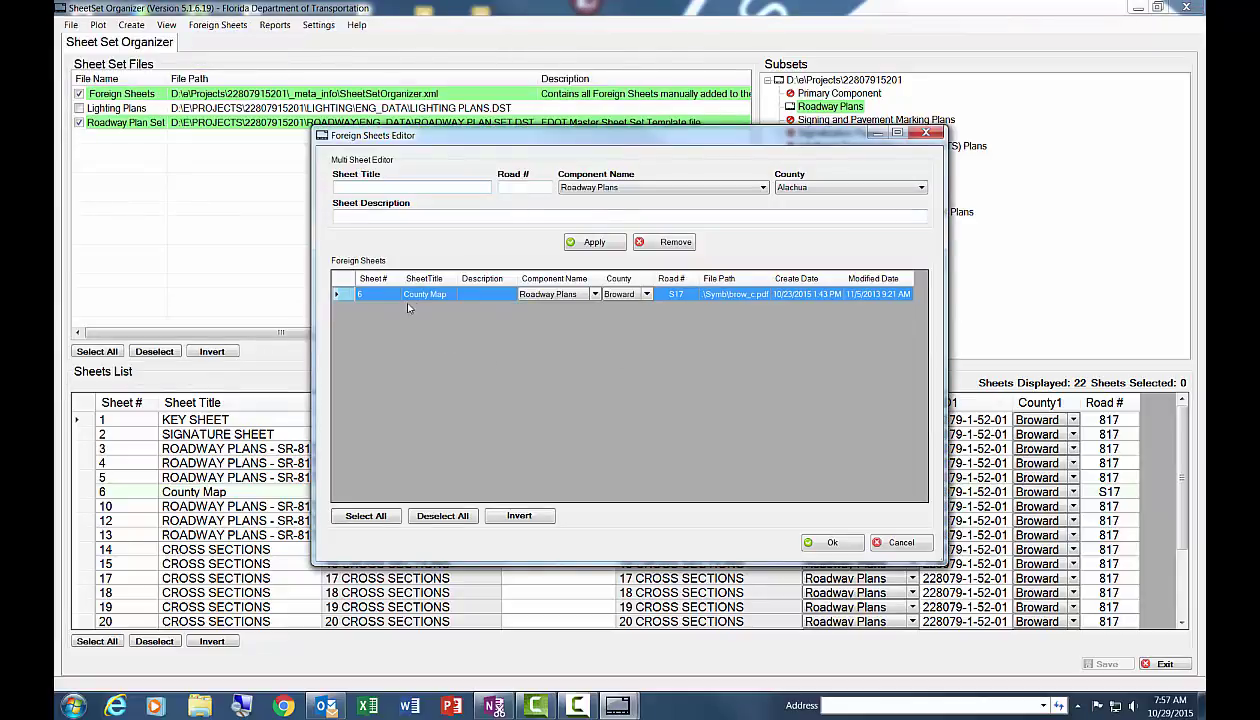
pyautogui.click(896, 543)
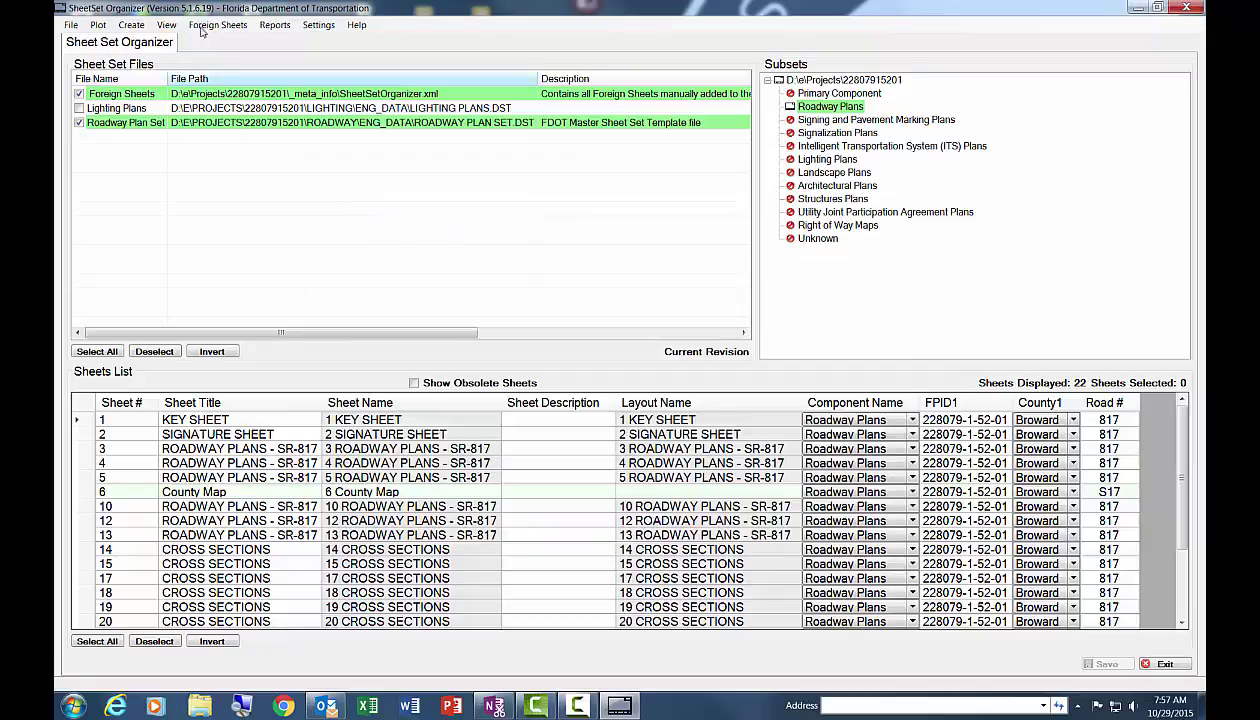
# Step: Plot all sheets of the project and close the plot results
pyautogui.click(98, 25)
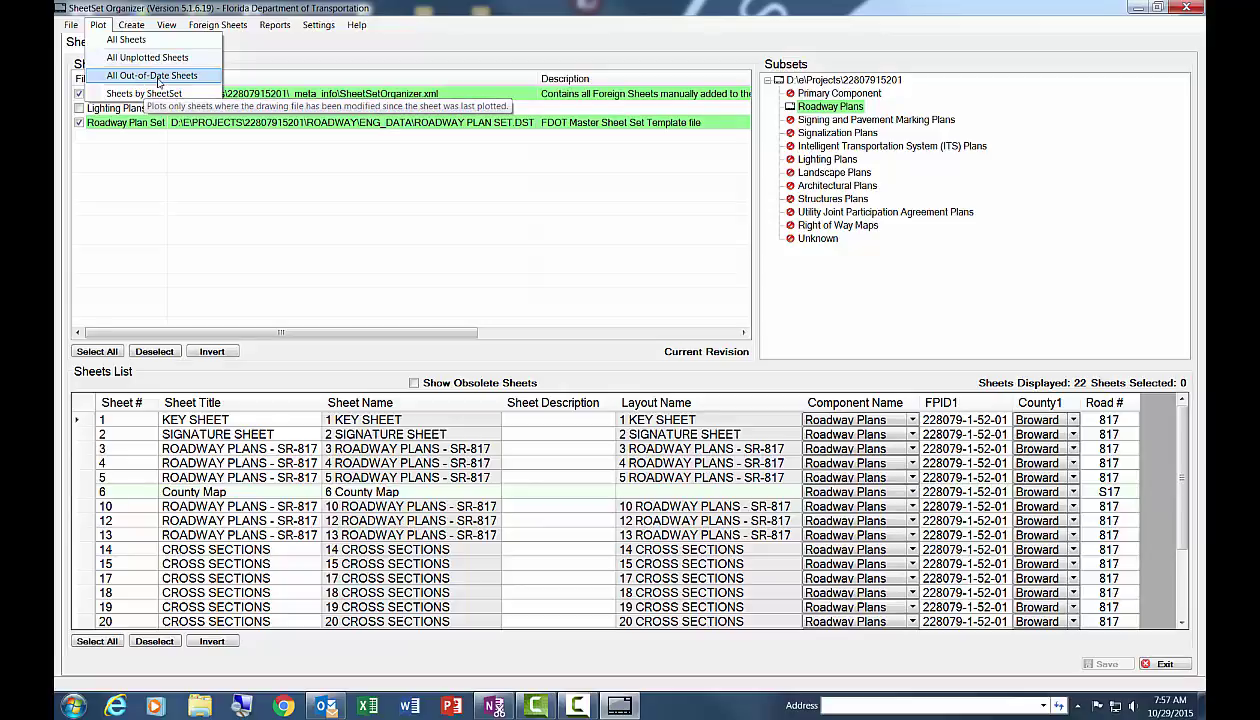
pyautogui.click(177, 44)
pyautogui.click(217, 24)
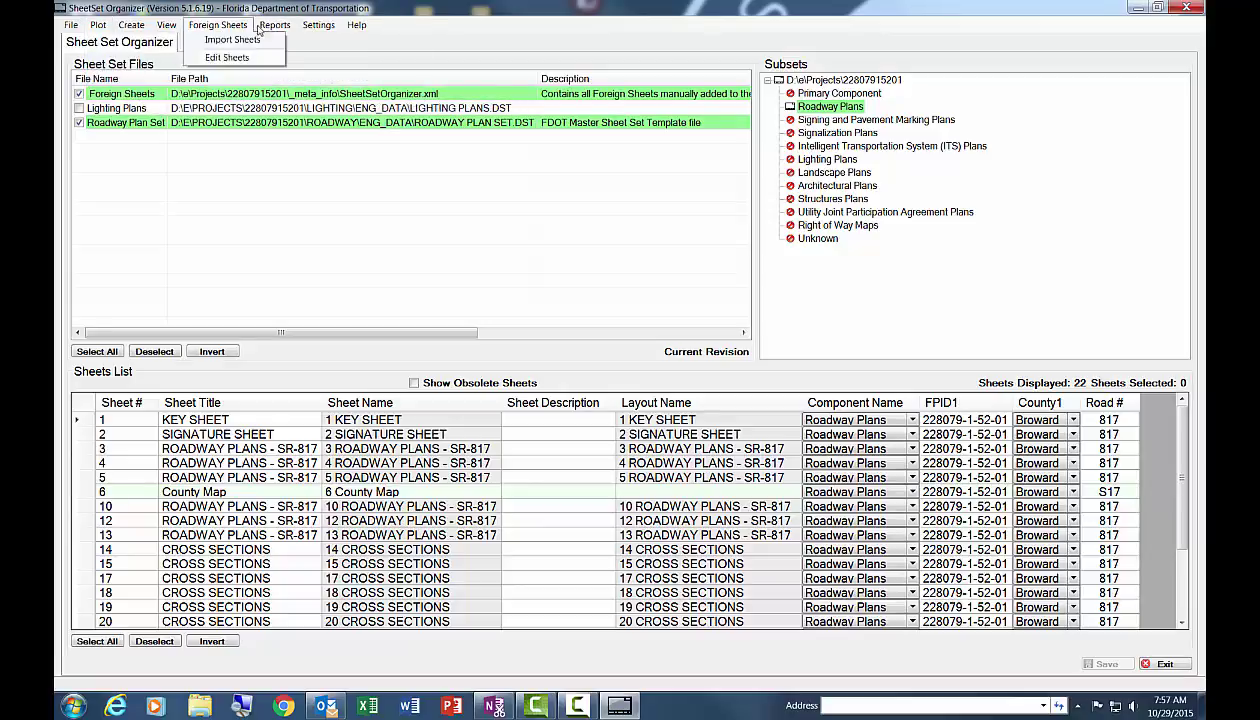
pyautogui.moveTo(98, 25)
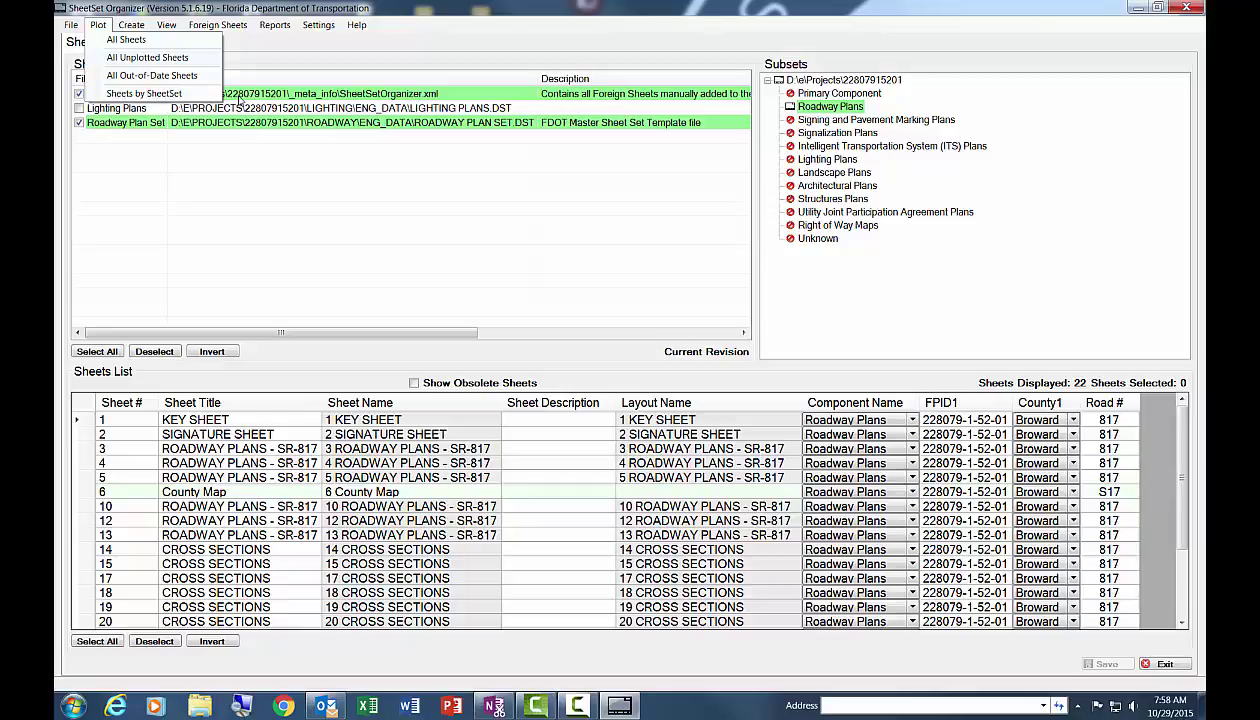
pyautogui.click(144, 40)
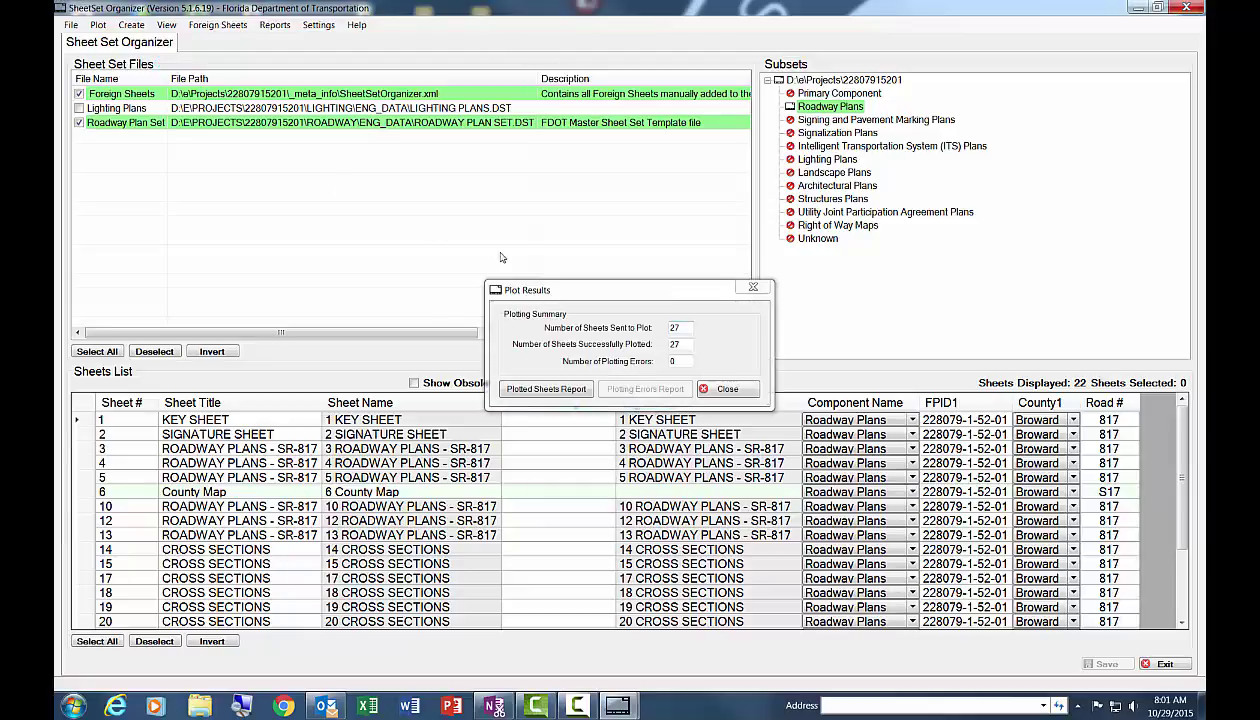
pyautogui.click(727, 389)
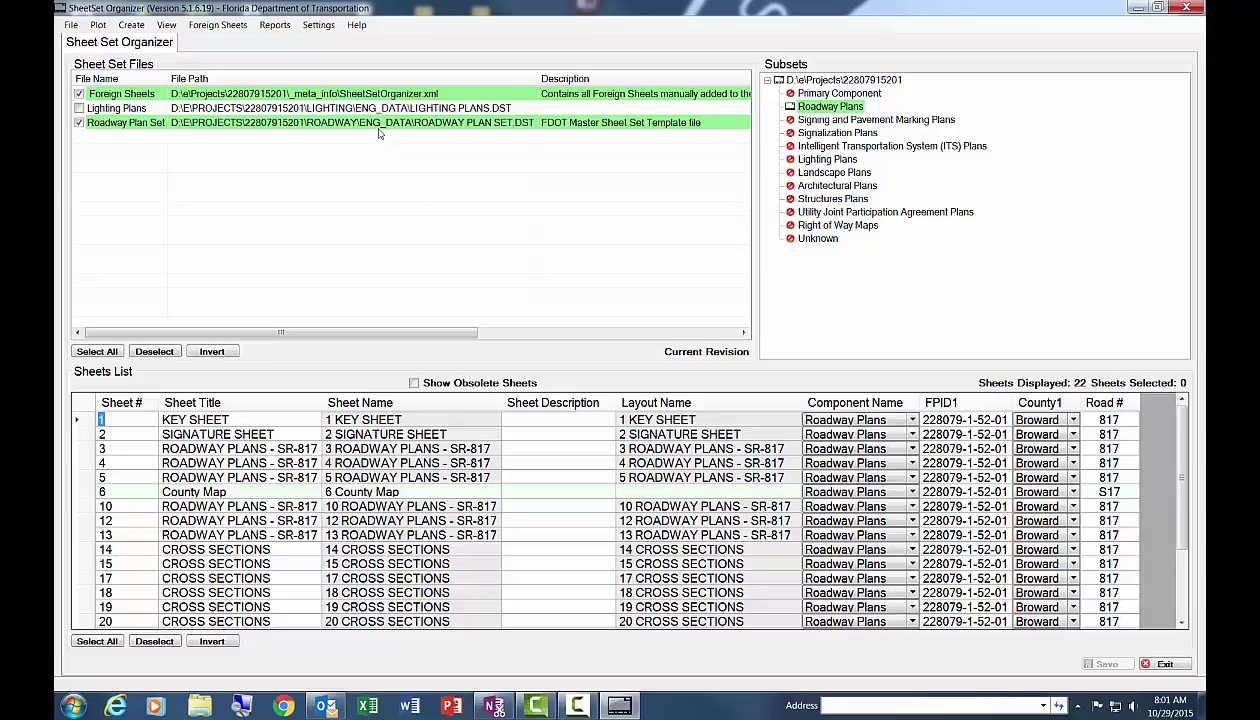
pyautogui.click(412, 183)
# Step: Create the SheetNdx.htm sheet index report as not part of a strung project, and open the report for viewing
pyautogui.click(138, 28)
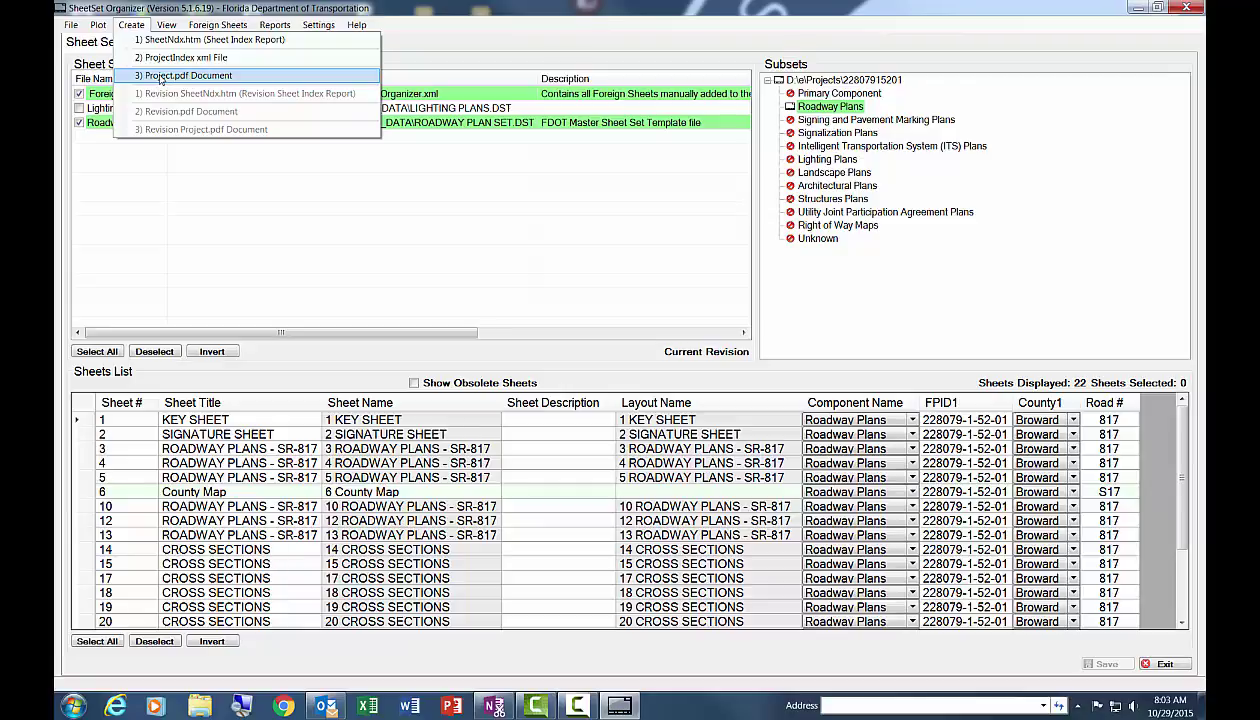
pyautogui.click(214, 43)
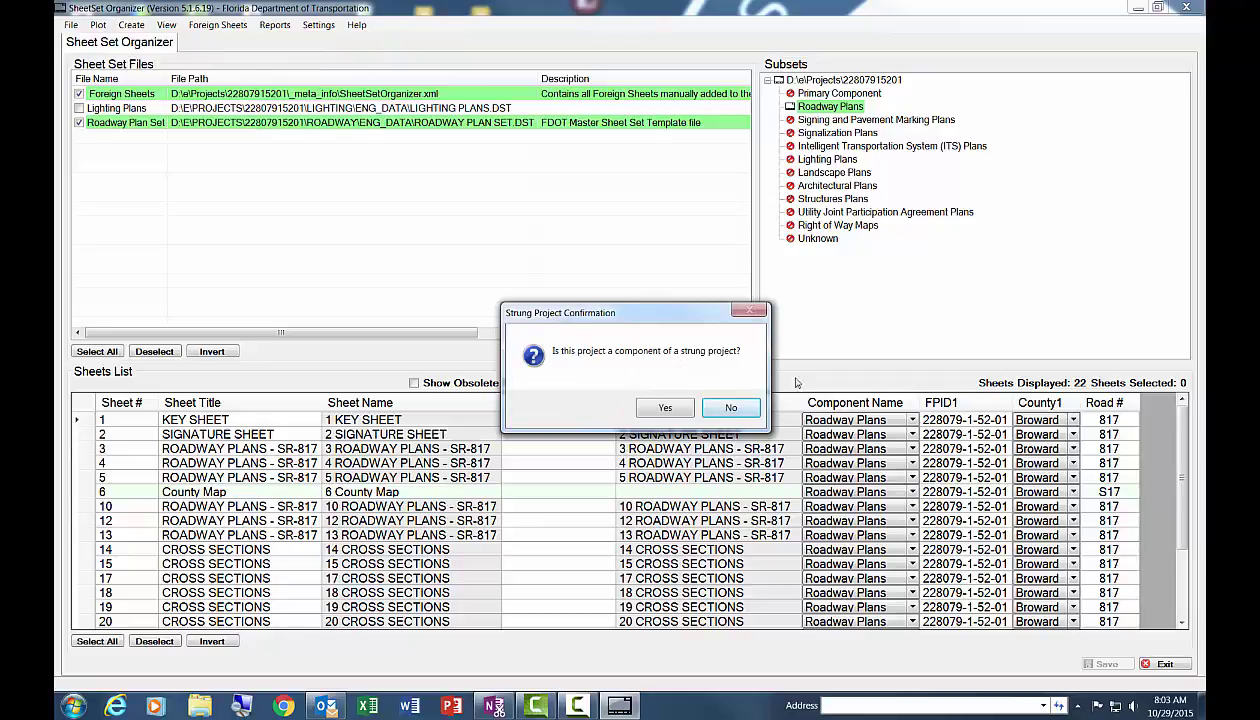
pyautogui.click(719, 410)
pyautogui.press('Return')
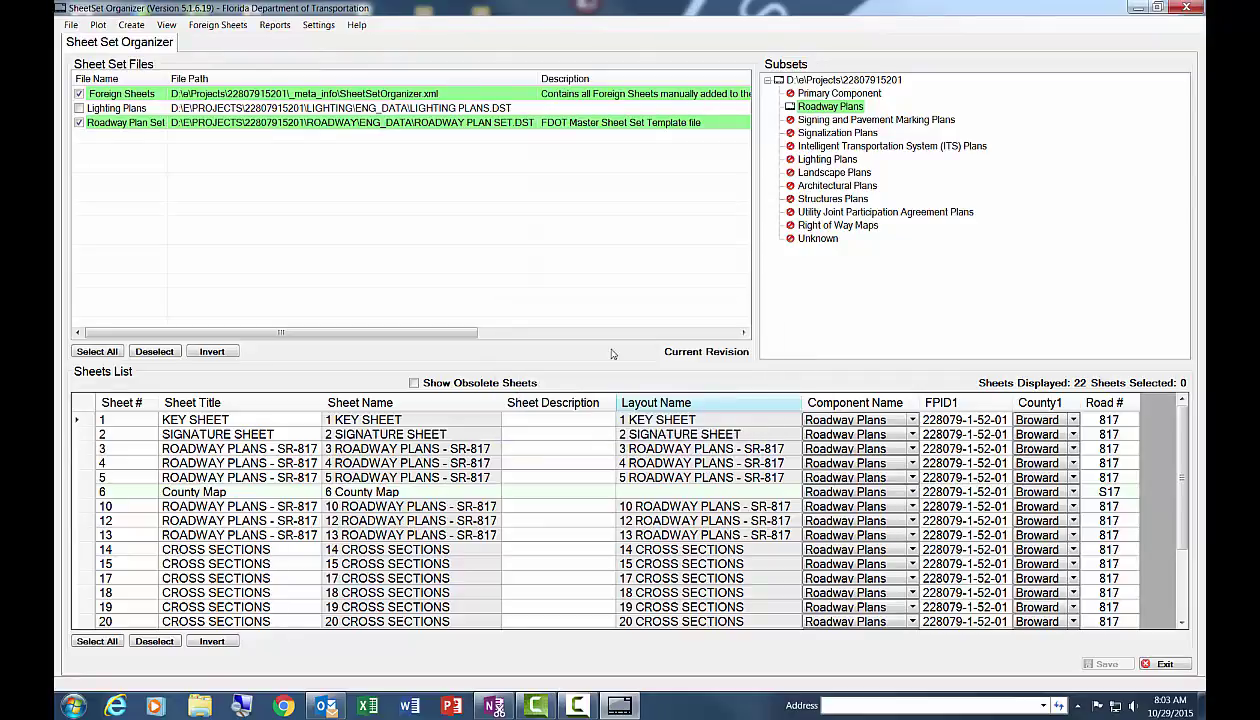
pyautogui.click(166, 24)
pyautogui.click(211, 40)
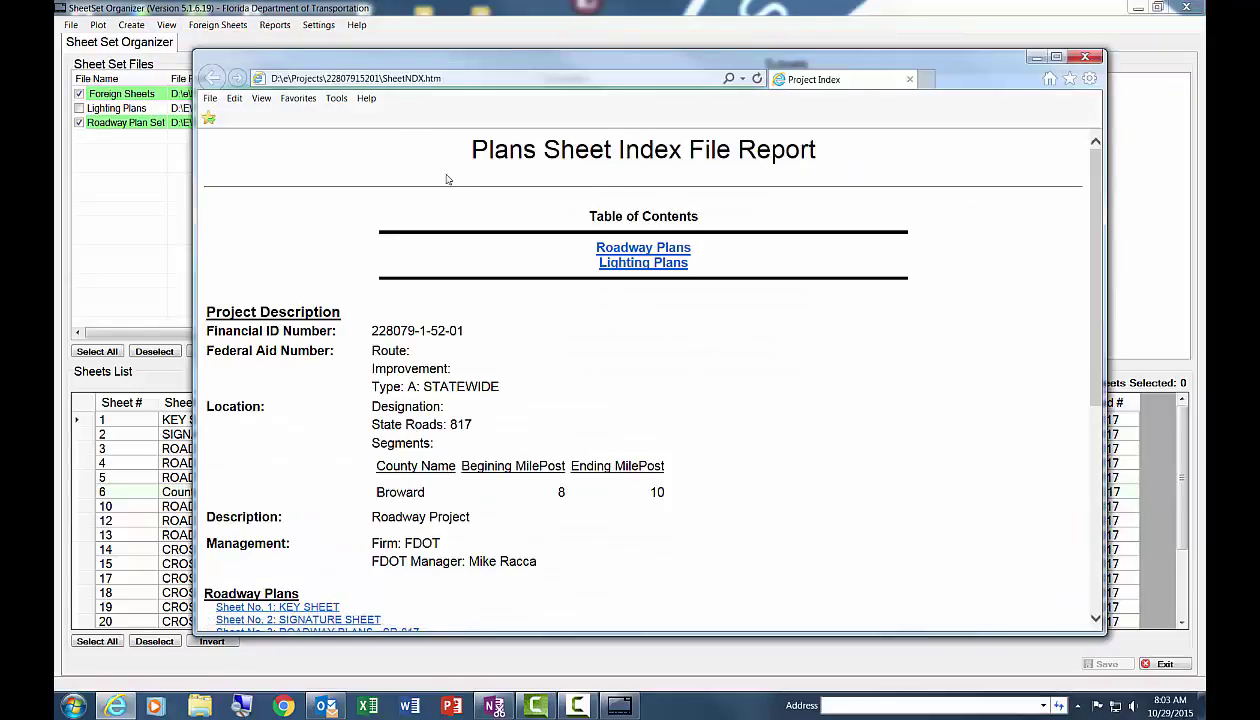
# Step: Review the project description and the Roadway and Lighting Plans sheet links in the Plans Sheet Index File Report, and close the report
pyautogui.scroll(-3, 628, 380)
pyautogui.scroll(3, 627, 378)
pyautogui.scroll(-5, 541, 401)
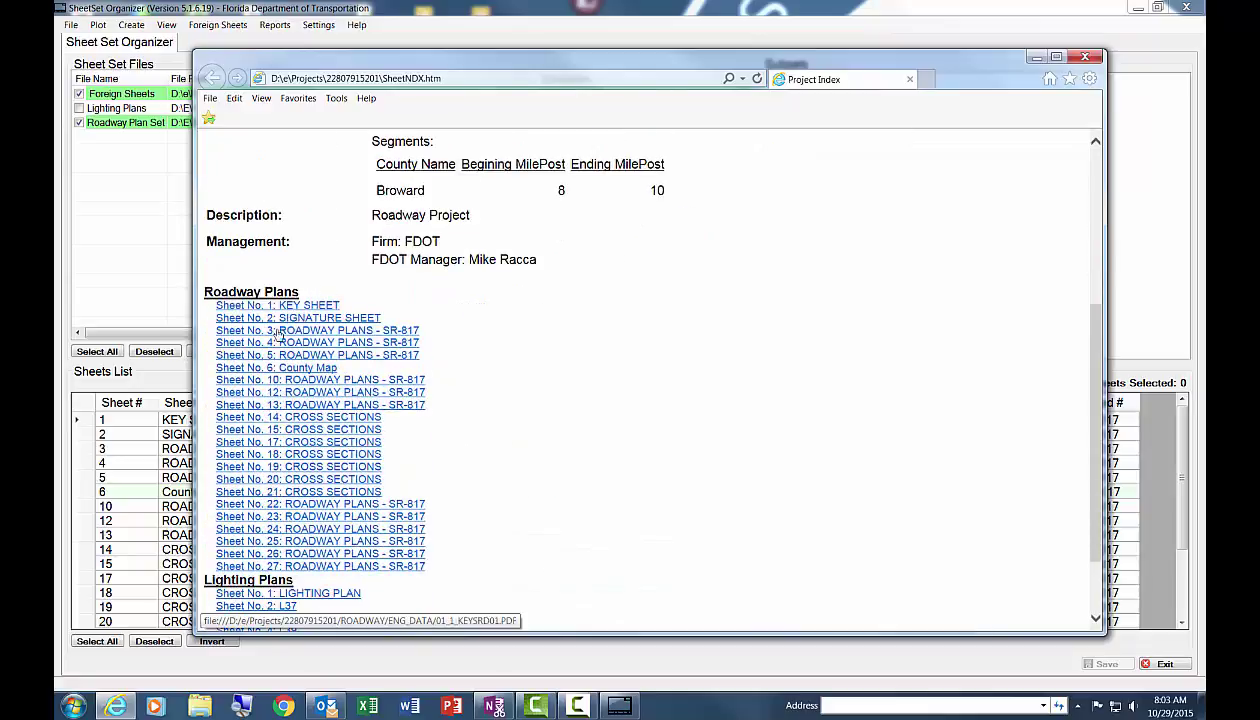
pyautogui.scroll(-2, 360, 578)
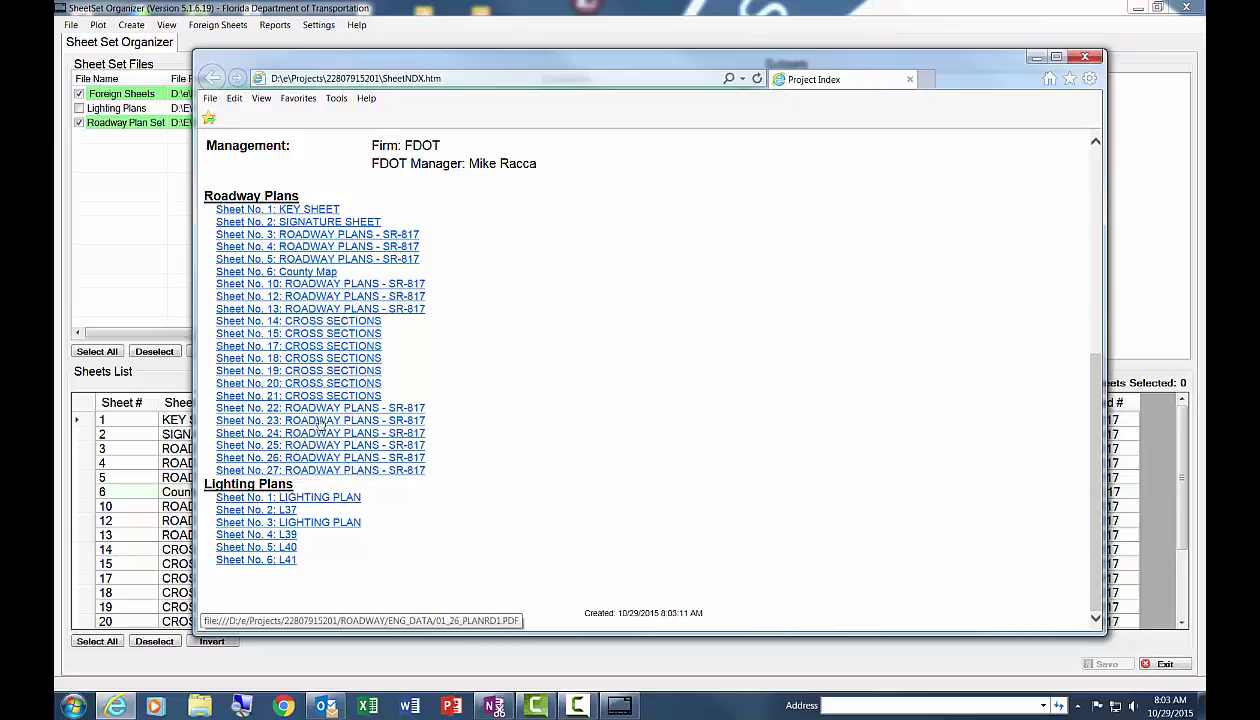
pyautogui.scroll(5, 602, 382)
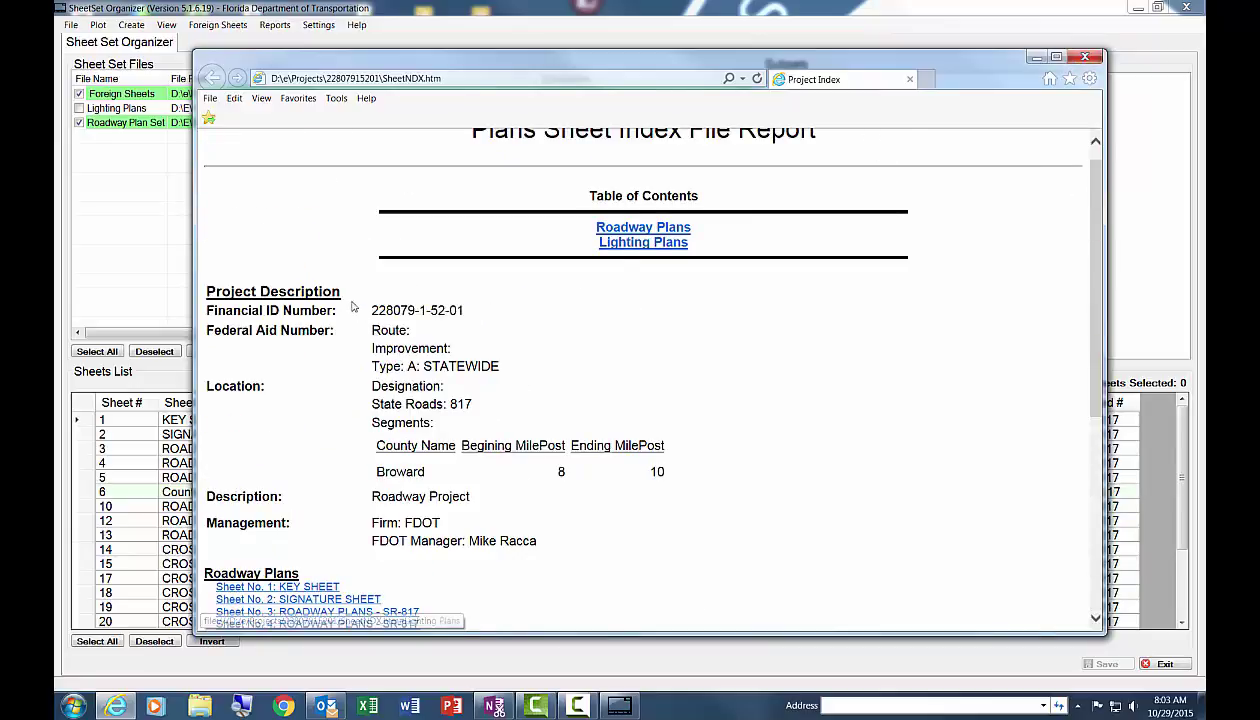
pyautogui.scroll(-5, 490, 410)
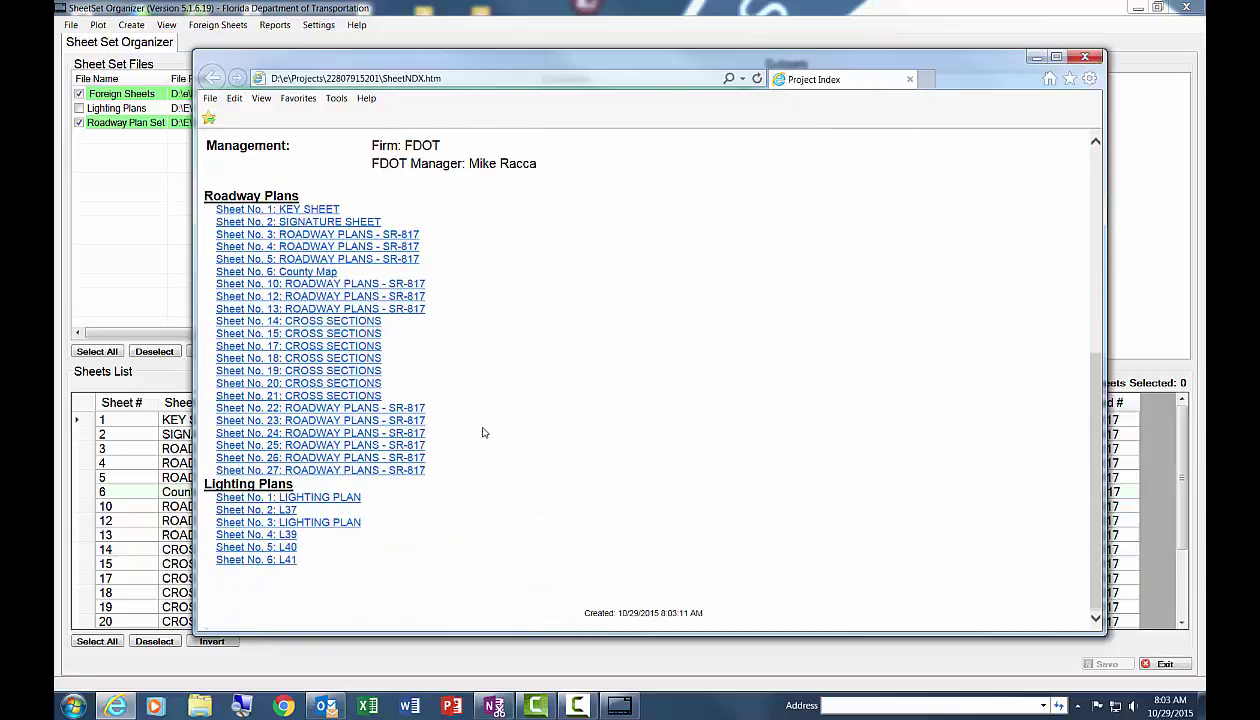
pyautogui.scroll(8, 495, 413)
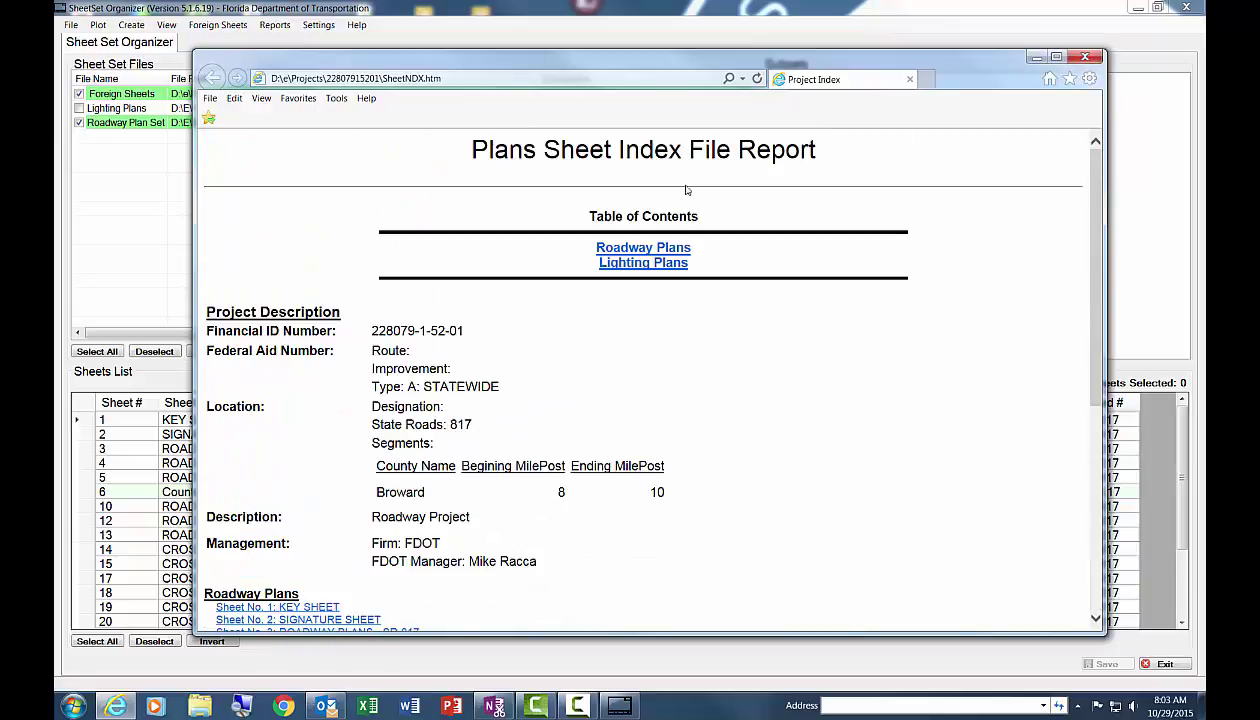
pyautogui.click(1084, 57)
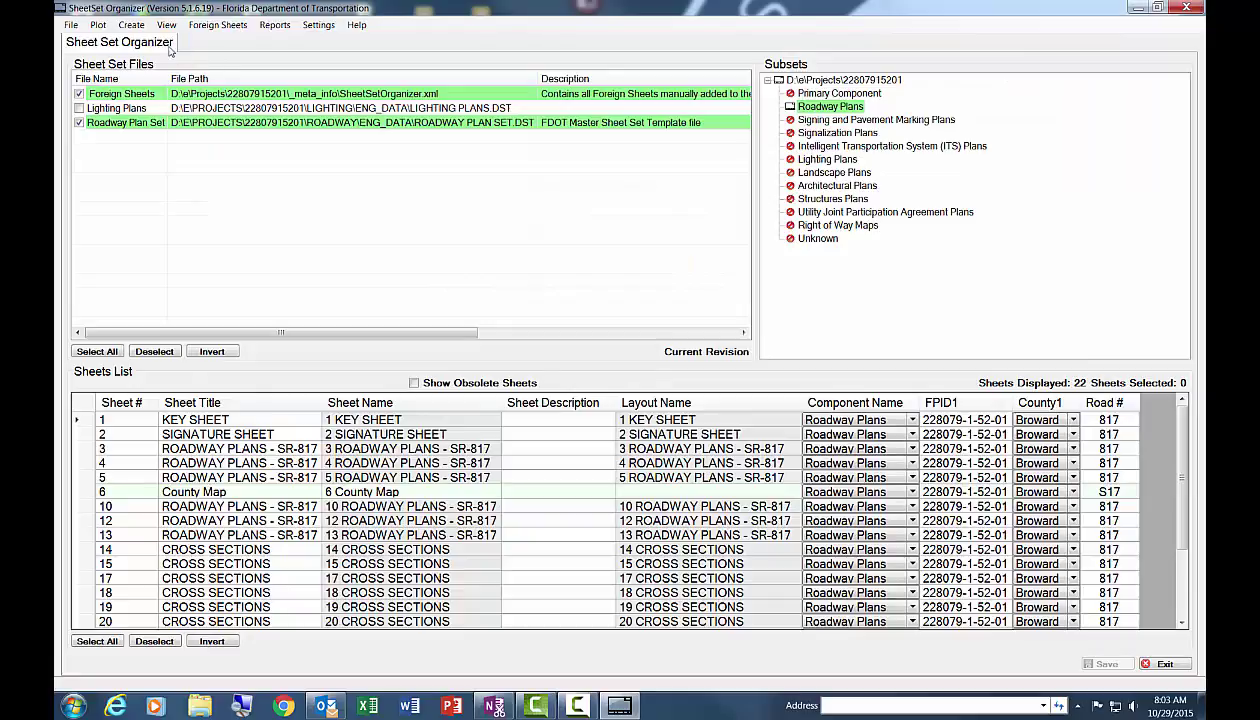
# Step: Create the ProjectIndex xml file for the project and dismiss the confirmation
pyautogui.click(137, 27)
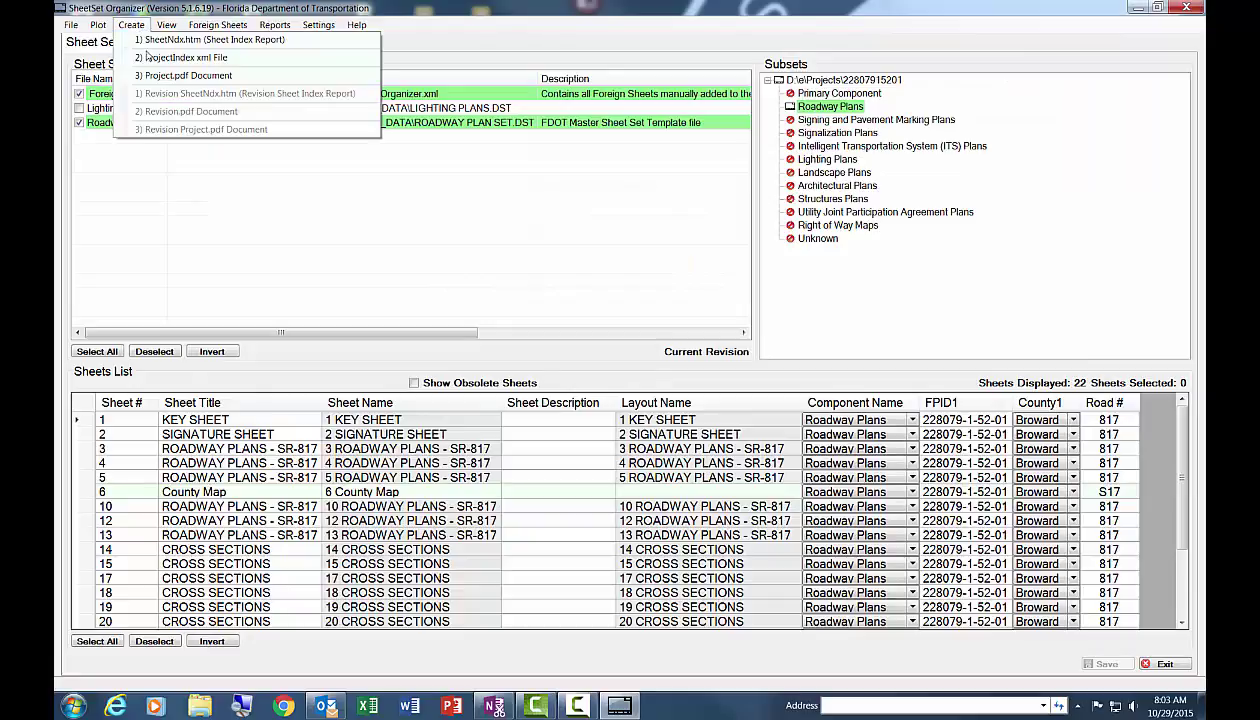
pyautogui.click(188, 58)
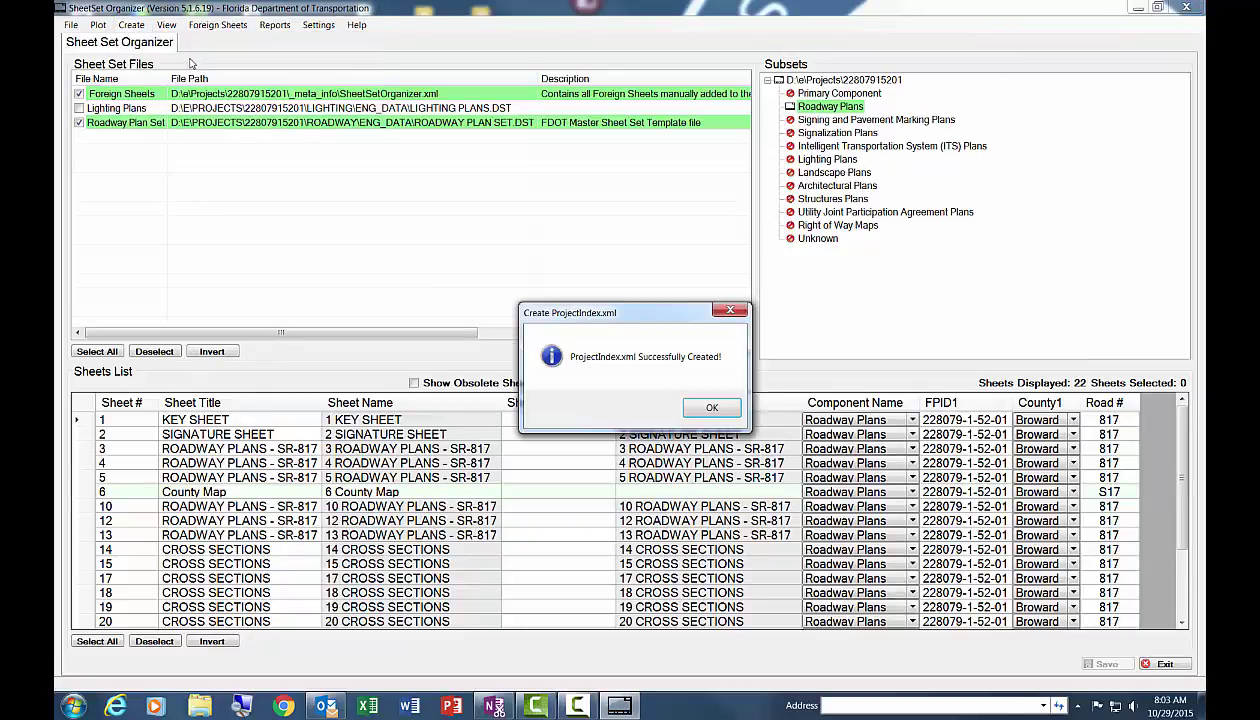
pyautogui.click(693, 409)
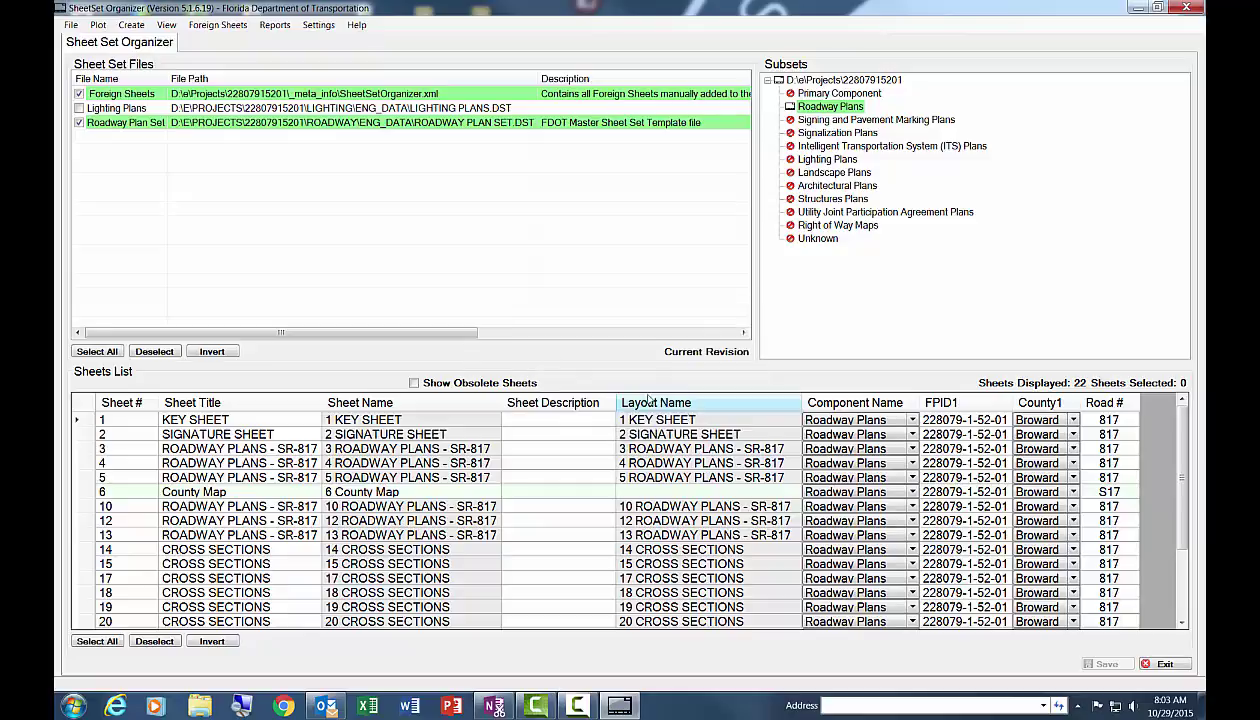
# Step: Create the Project.pdf document for the project and dismiss the confirmation
pyautogui.click(170, 28)
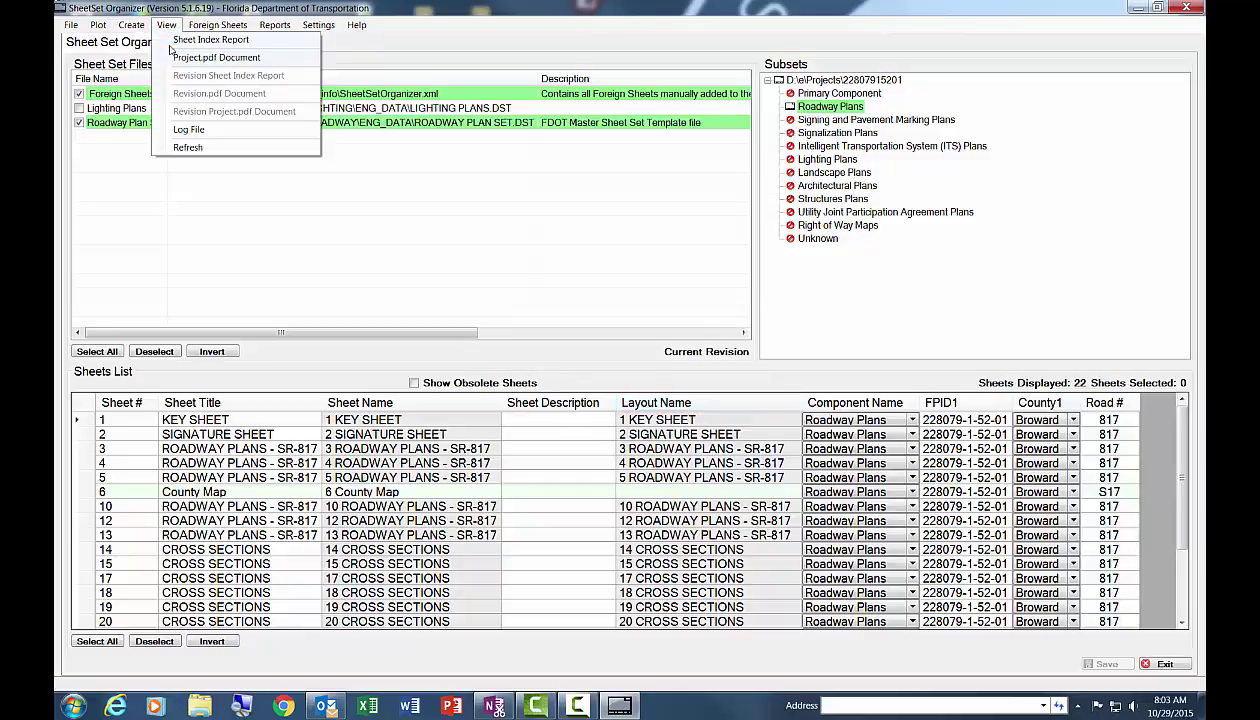
pyautogui.click(128, 106)
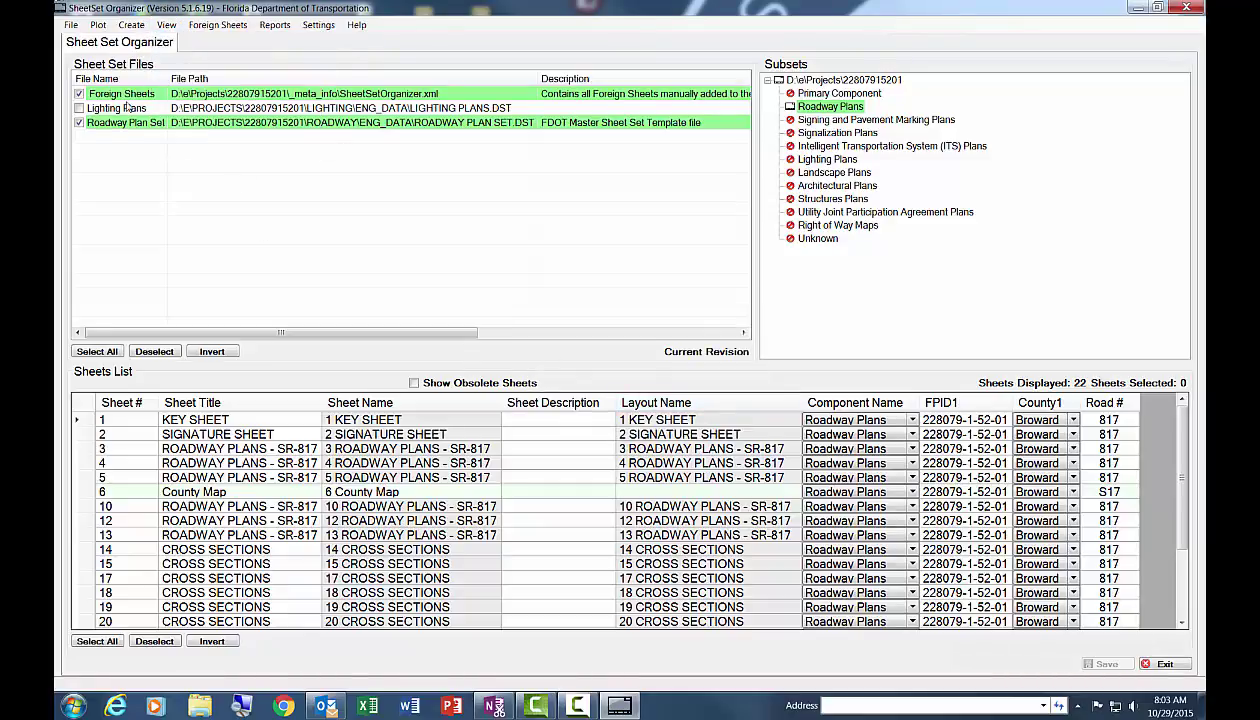
pyautogui.click(131, 24)
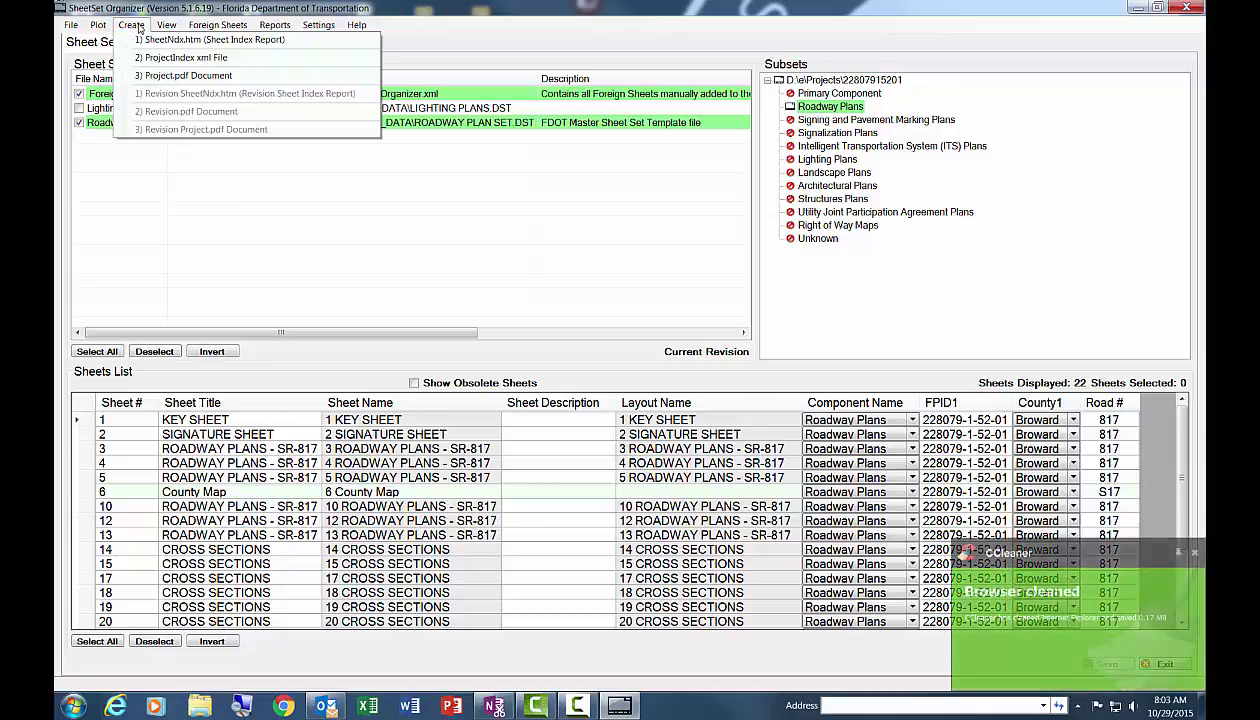
pyautogui.click(183, 76)
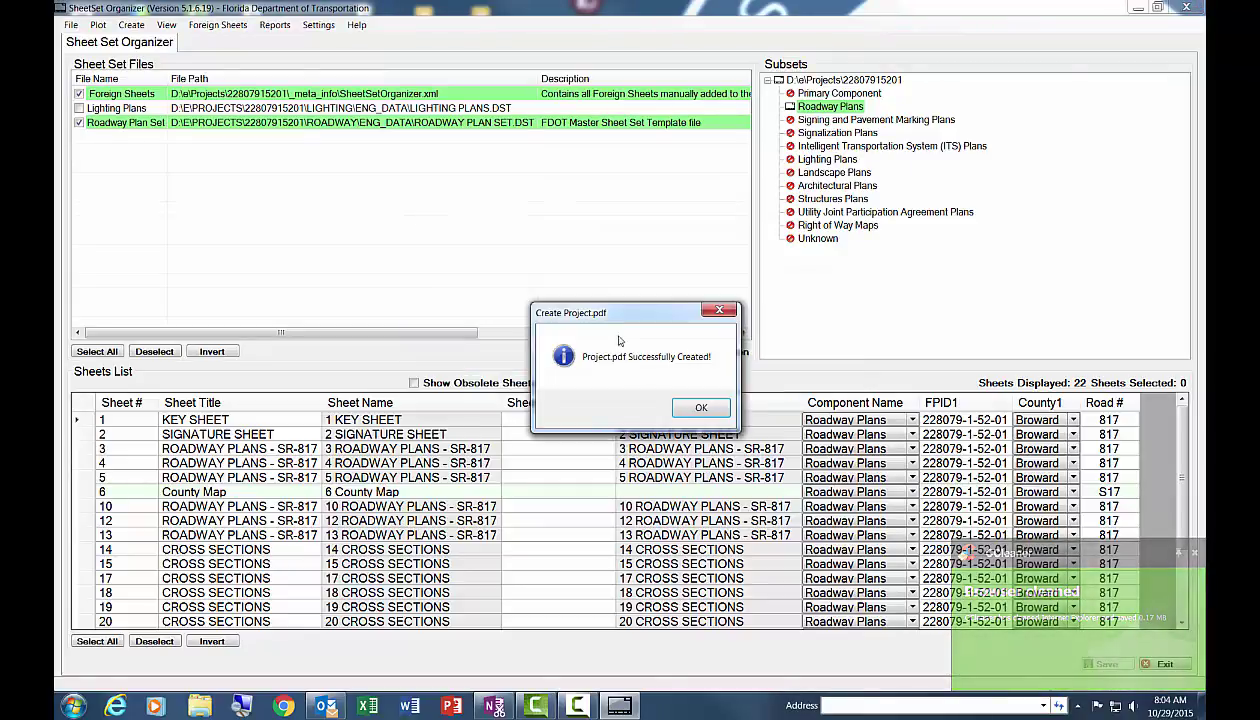
pyautogui.click(699, 409)
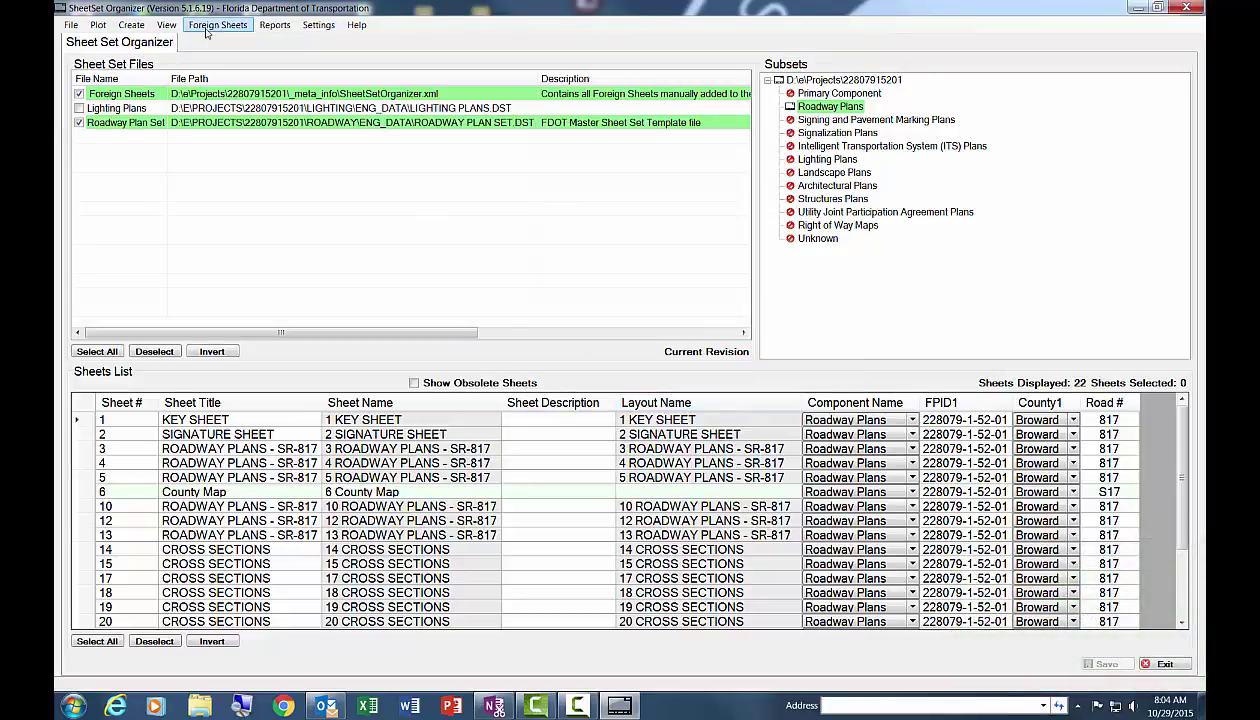
# Step: Open the Project.pdf document for viewing, look through its page thumbnails, and close it
pyautogui.click(170, 29)
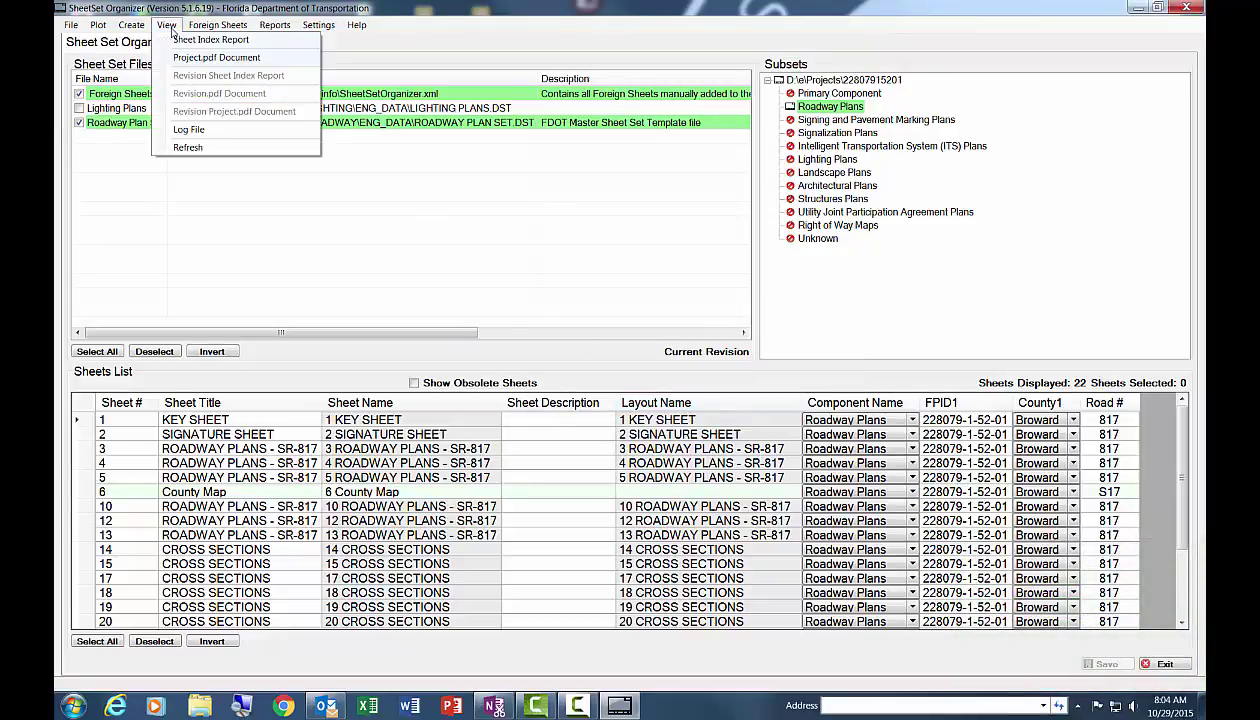
pyautogui.click(215, 58)
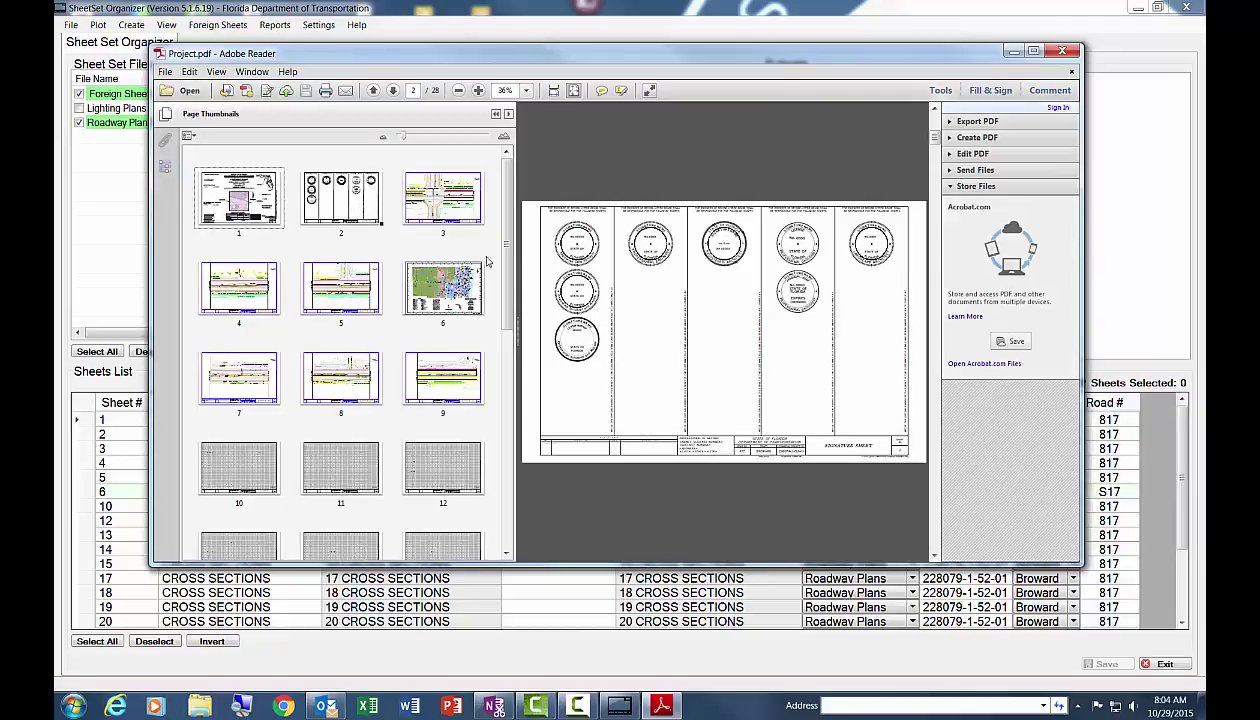
pyautogui.moveTo(504, 250); pyautogui.dragTo(480, 361)
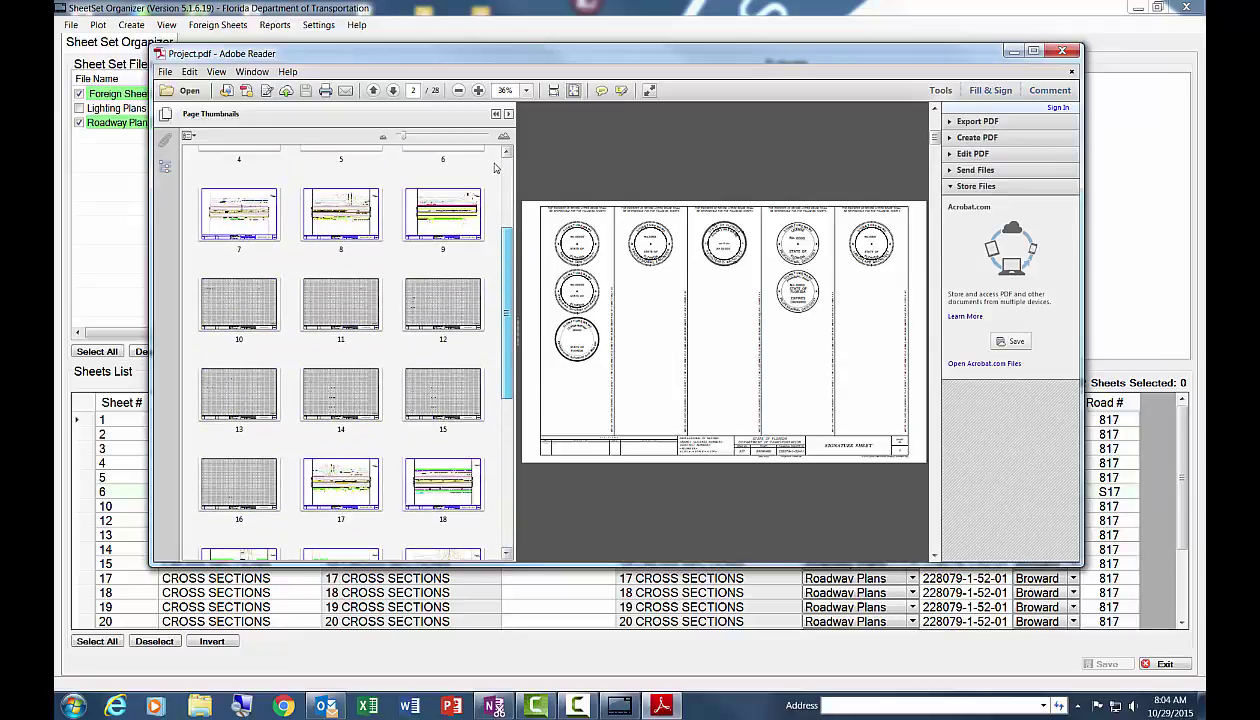
pyautogui.scroll(3, 473, 162)
pyautogui.click(1062, 50)
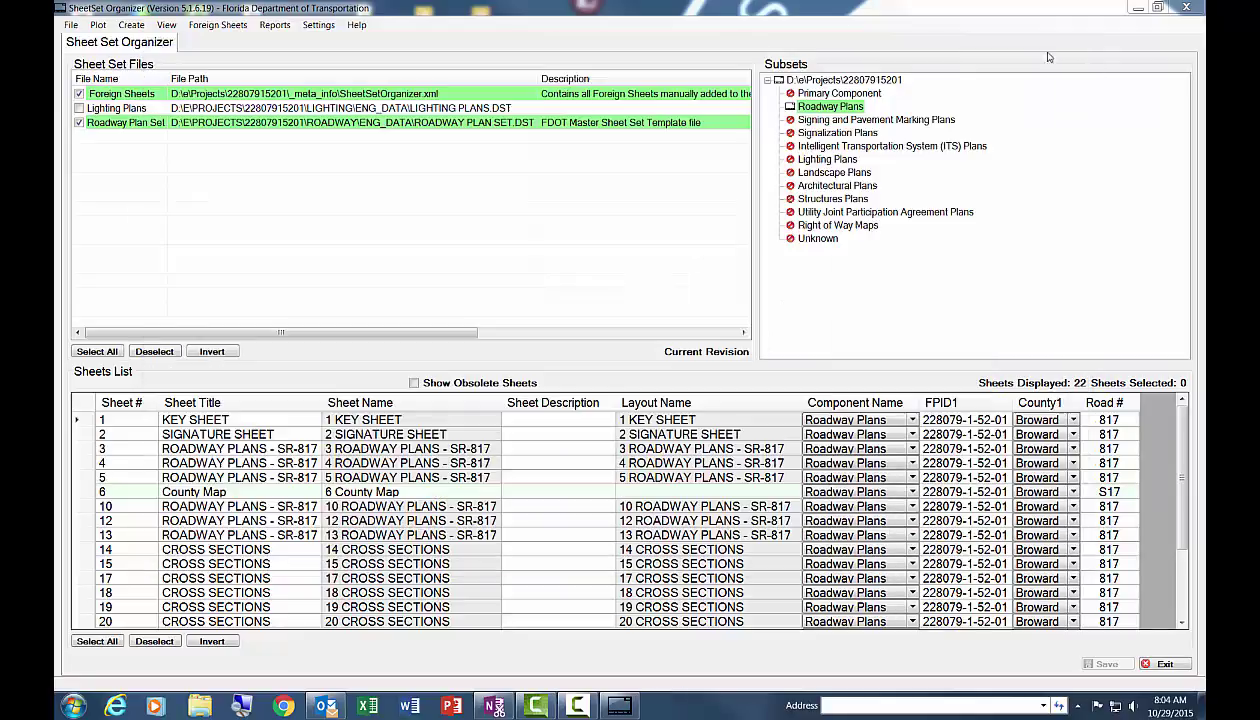